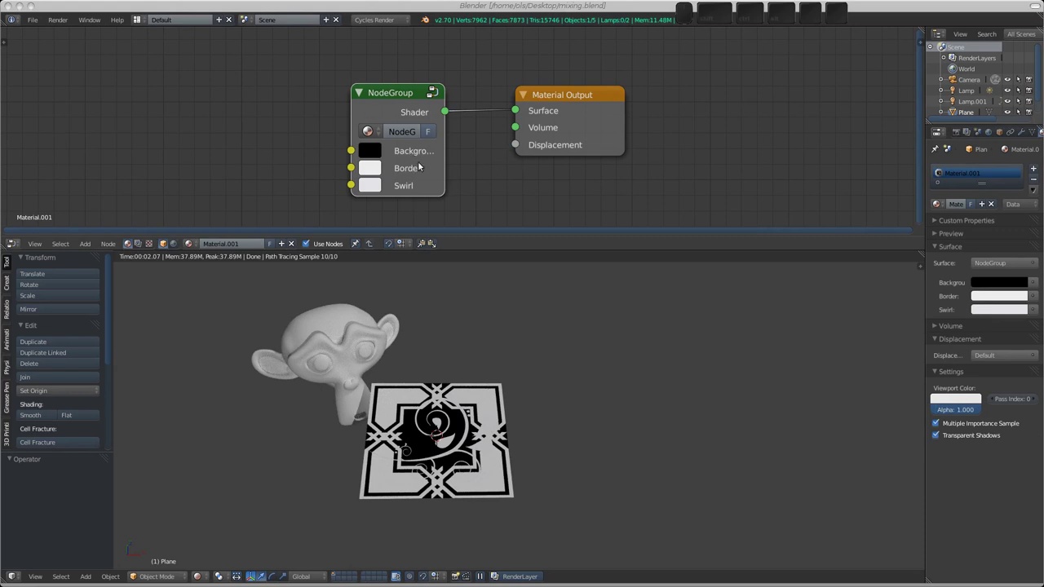
# Set the NodeGroup's Border colour to cyan and its Swirl colour to crimson.
pyautogui.click(370, 168)
pyautogui.click(410, 198)
pyautogui.click(423, 187)
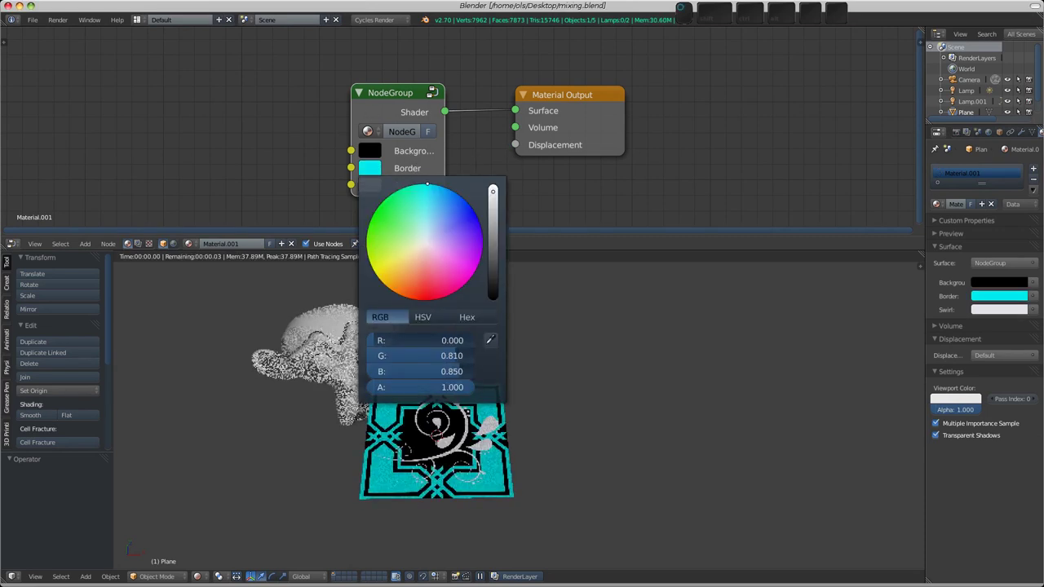
pyautogui.click(370, 185)
pyautogui.click(434, 307)
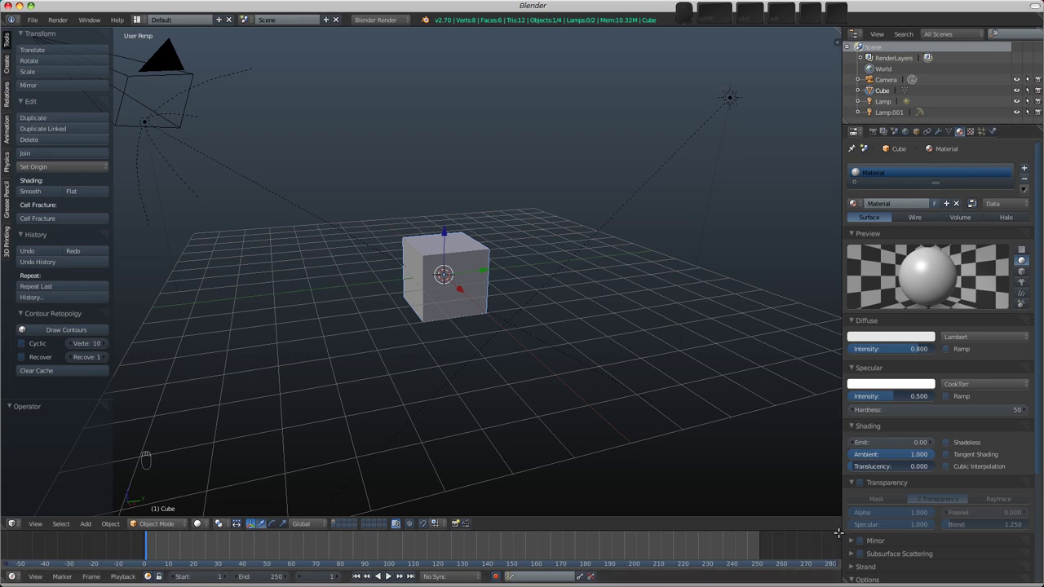
# Merge away the timeline, split the 3D view, and make the top area a Node Editor.
pyautogui.moveTo(838, 533); pyautogui.dragTo(798, 545)
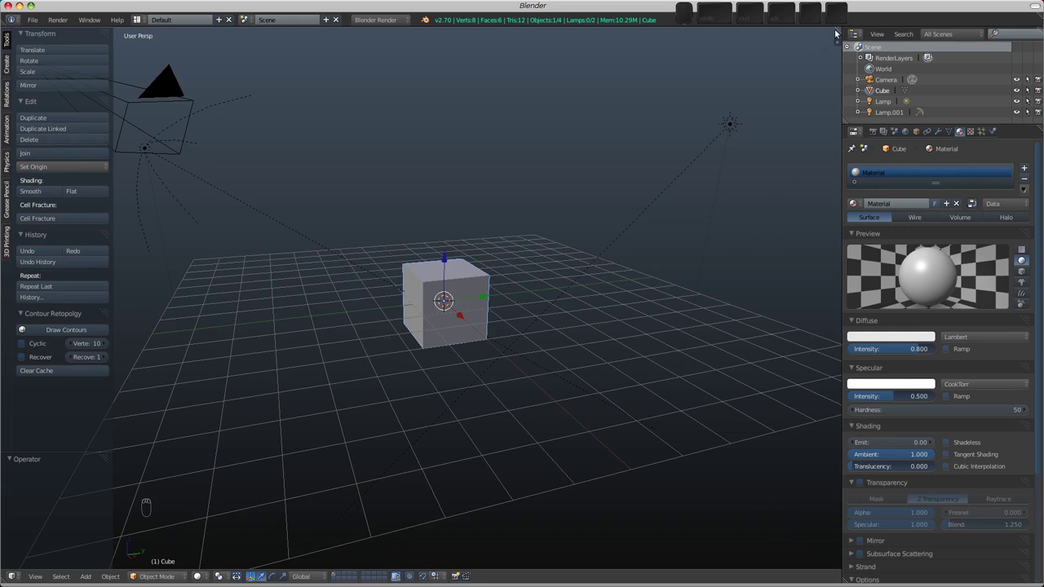
pyautogui.moveTo(840, 26); pyautogui.dragTo(821, 274)
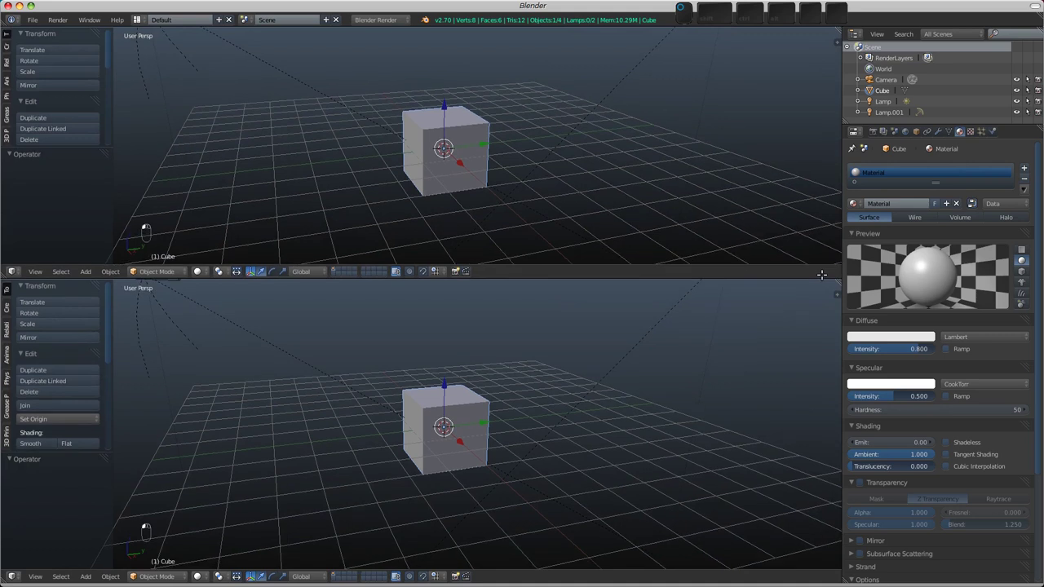
pyautogui.click(13, 272)
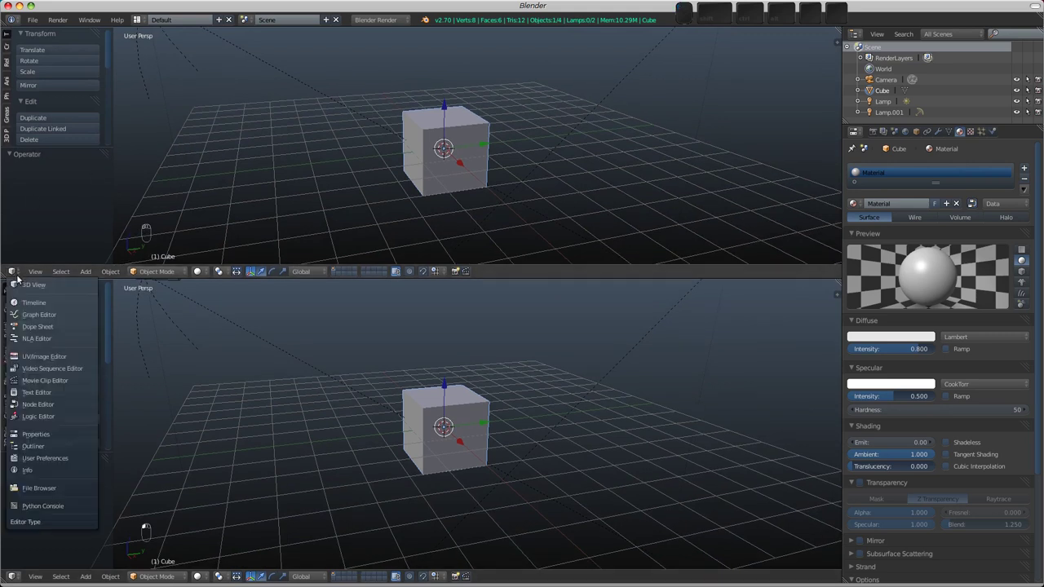
pyautogui.click(41, 404)
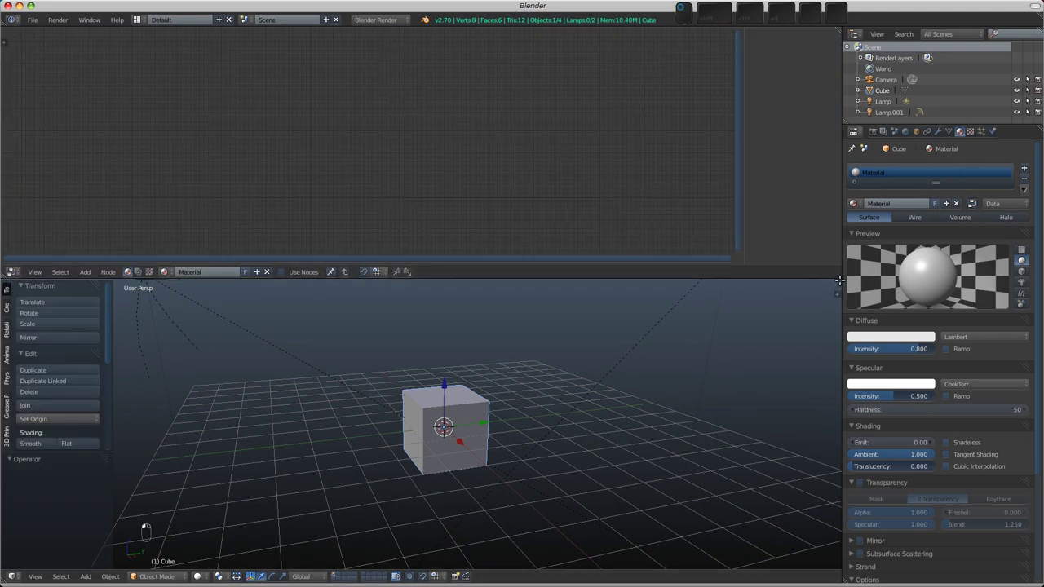
# Split the lower 3D view with a UV/Image Editor on the right and switch rendering to Cycles.
pyautogui.moveTo(839, 280); pyautogui.dragTo(559, 563)
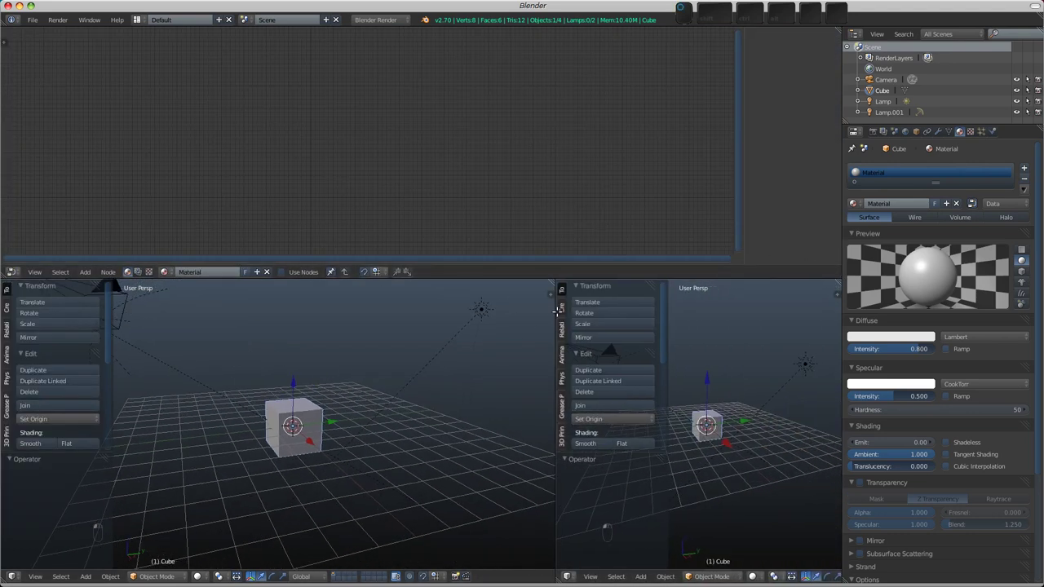
pyautogui.click(567, 576)
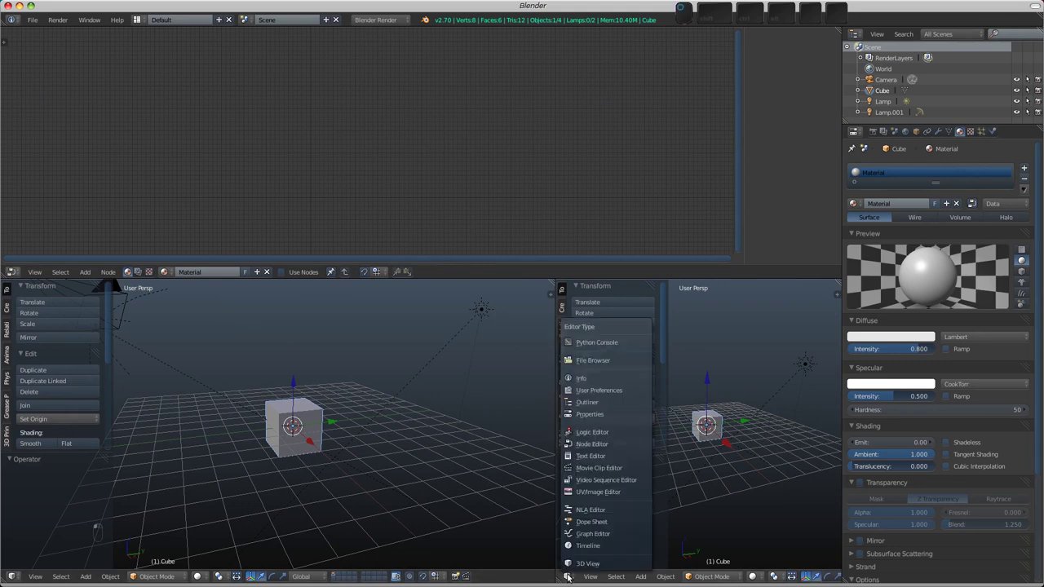
pyautogui.click(591, 493)
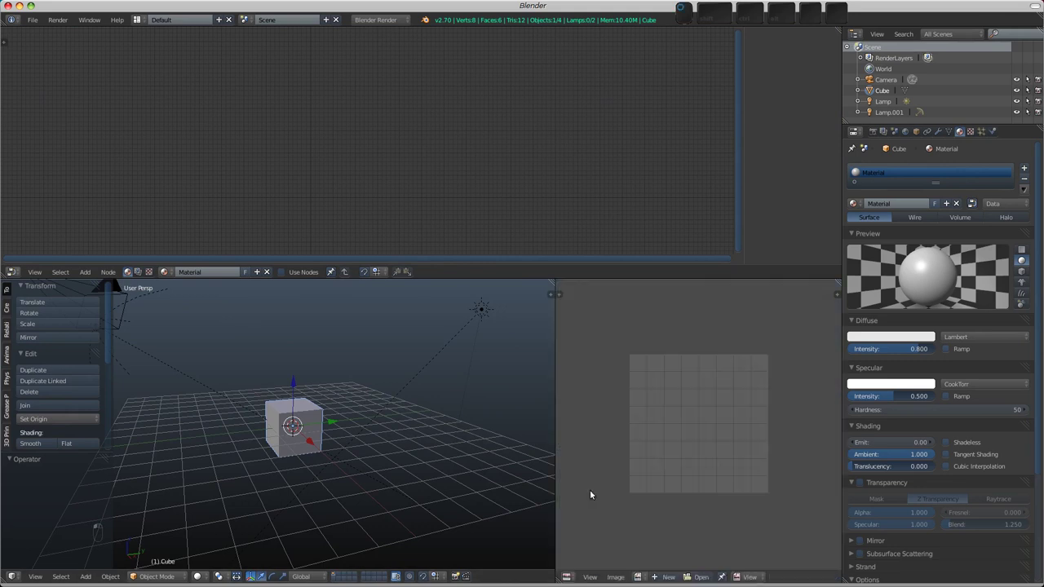
pyautogui.click(398, 22)
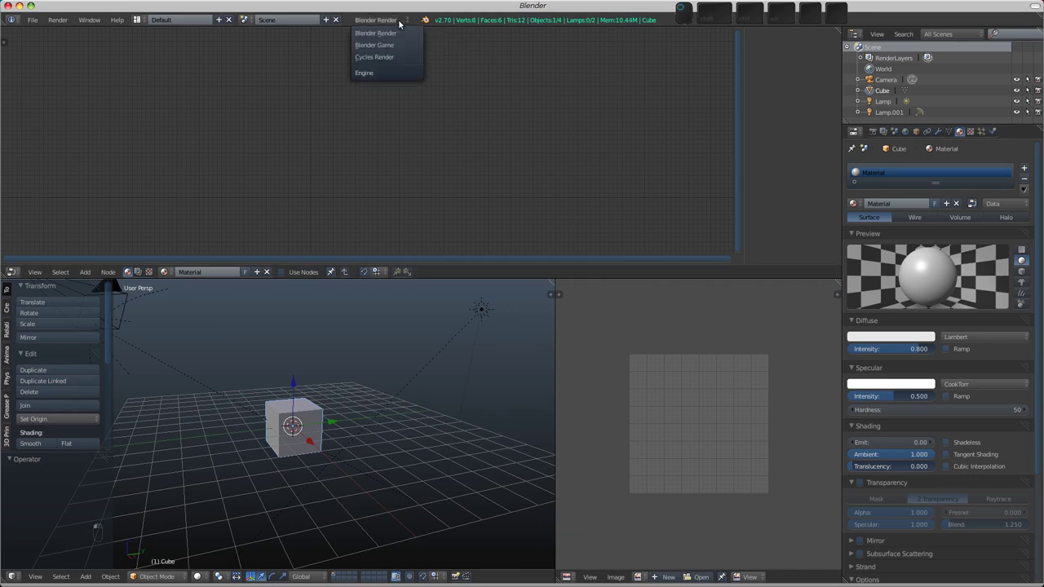
pyautogui.click(390, 55)
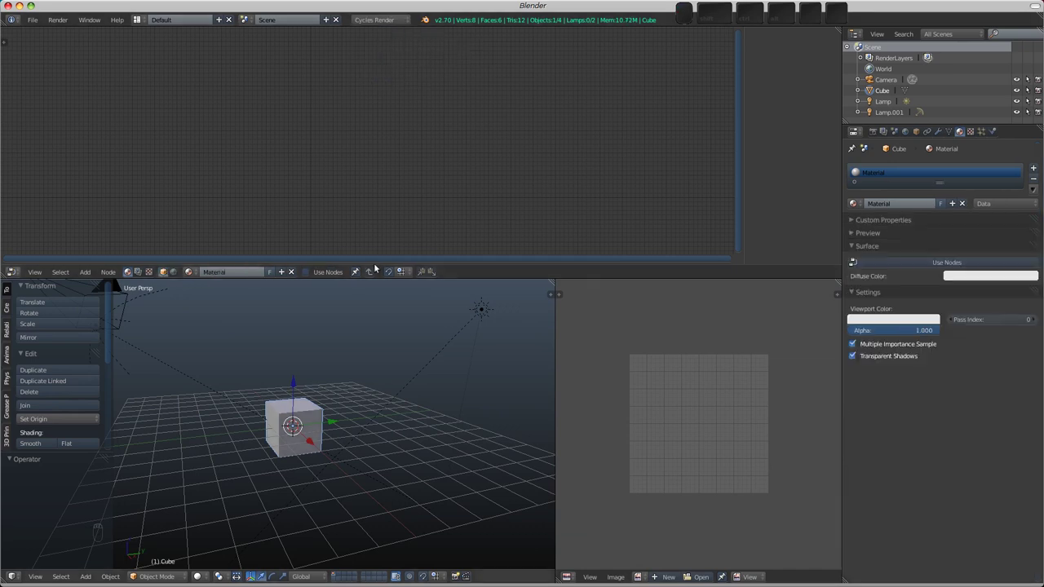
# Delete the default cube and add a plane at the origin.
pyautogui.press('x')
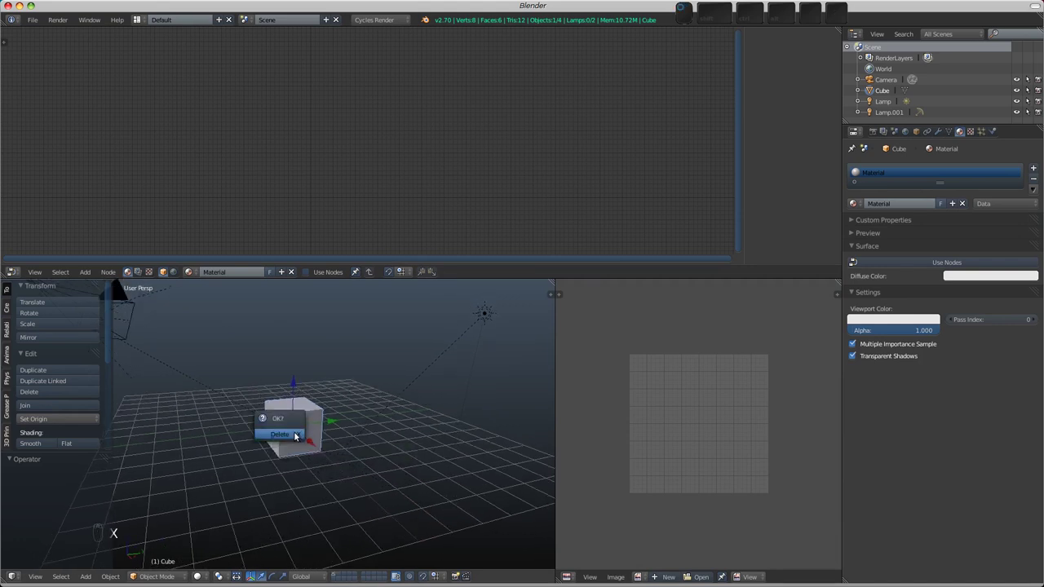
pyautogui.click(295, 435)
pyautogui.moveTo(285, 481); pyautogui.dragTo(278, 389, button='middle')
pyautogui.hotkey('shift', 'a')
pyautogui.moveTo(278, 389)
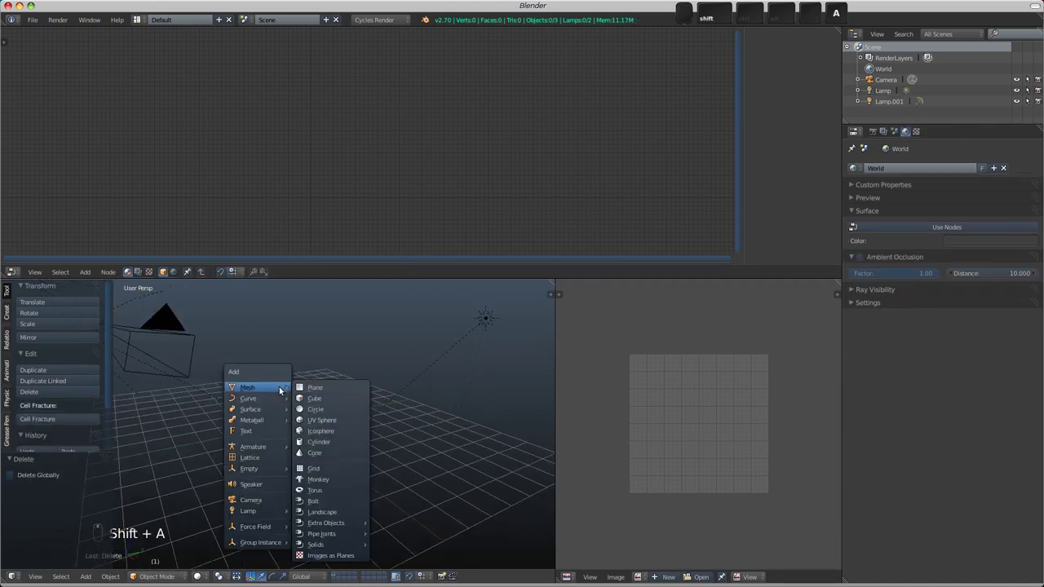
pyautogui.click(314, 387)
# Zoom in on the plane and unwrap its mesh in Edit Mode.
pyautogui.moveTo(256, 454)
pyautogui.mouseDown(button='middle')
pyautogui.moveTo(240, 517)
pyautogui.moveTo(328, 475)
pyautogui.moveTo(273, 402)
pyautogui.moveTo(268, 468)
pyautogui.mouseUp(button='middle')
pyautogui.scroll(4, 333, 392)
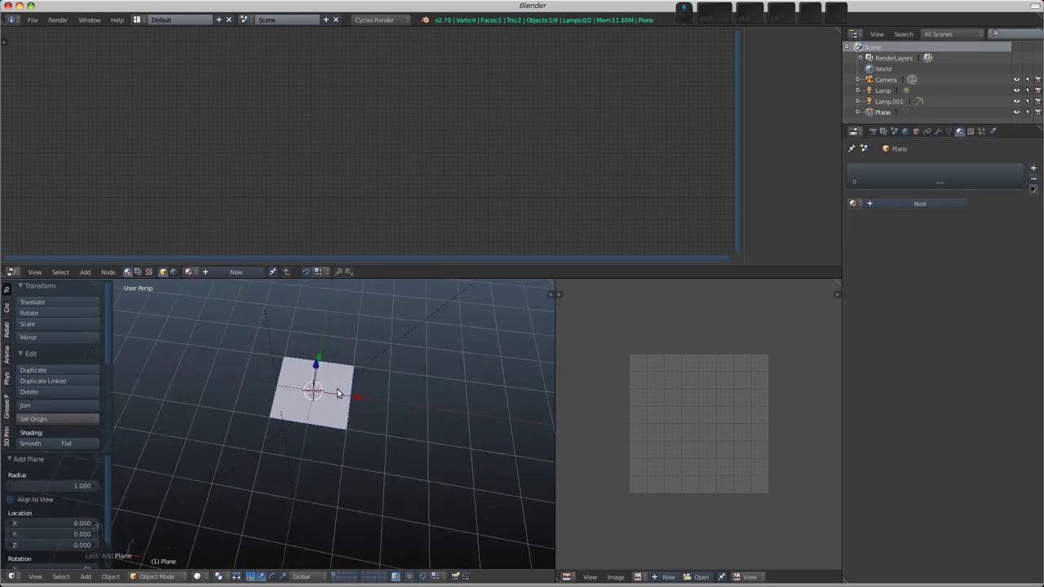
pyautogui.moveTo(333, 392); pyautogui.dragTo(361, 431, button='middle')
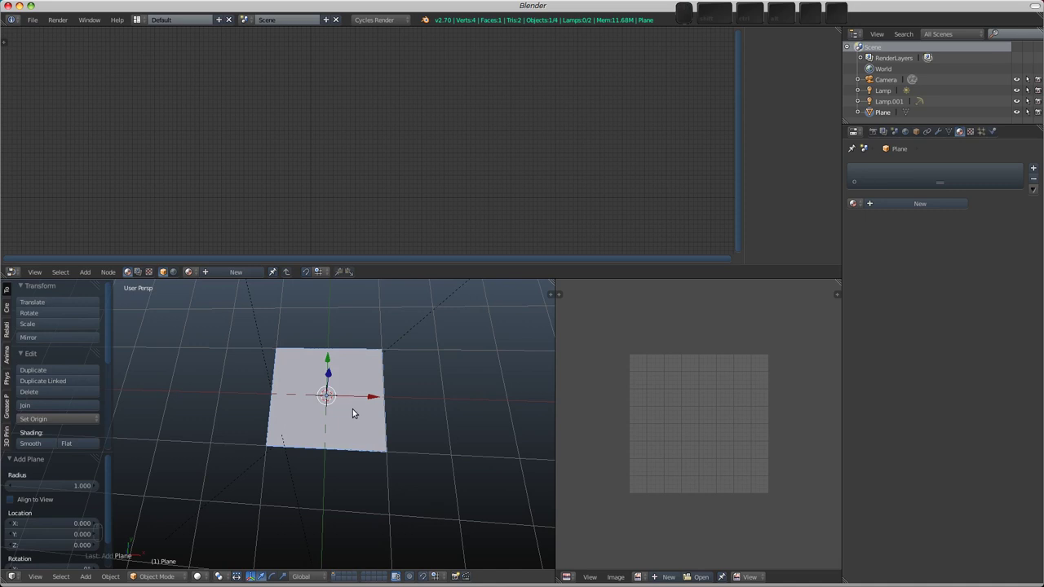
pyautogui.moveTo(359, 413); pyautogui.dragTo(361, 397, button='middle')
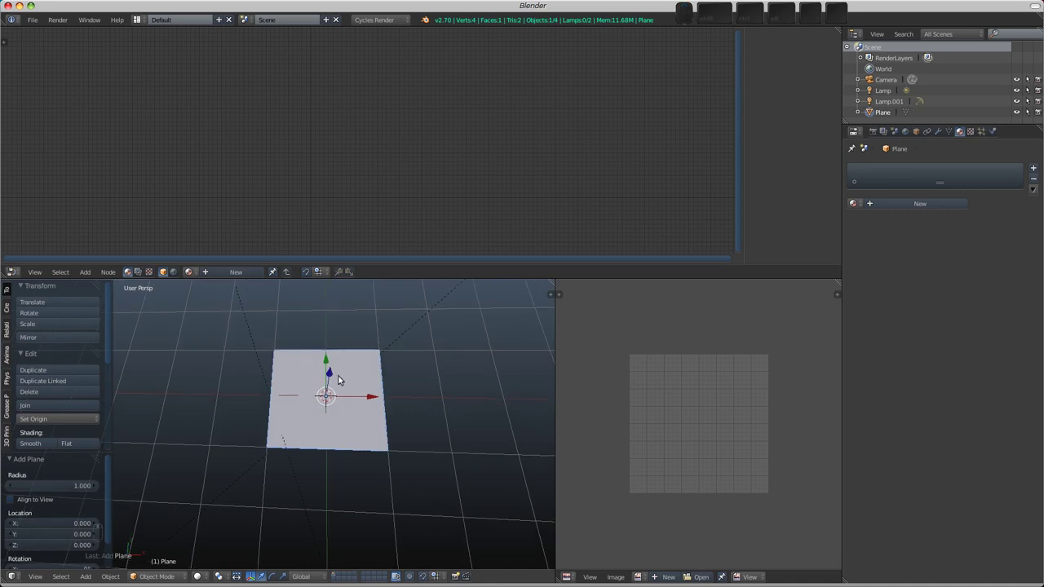
pyautogui.press('Tab')
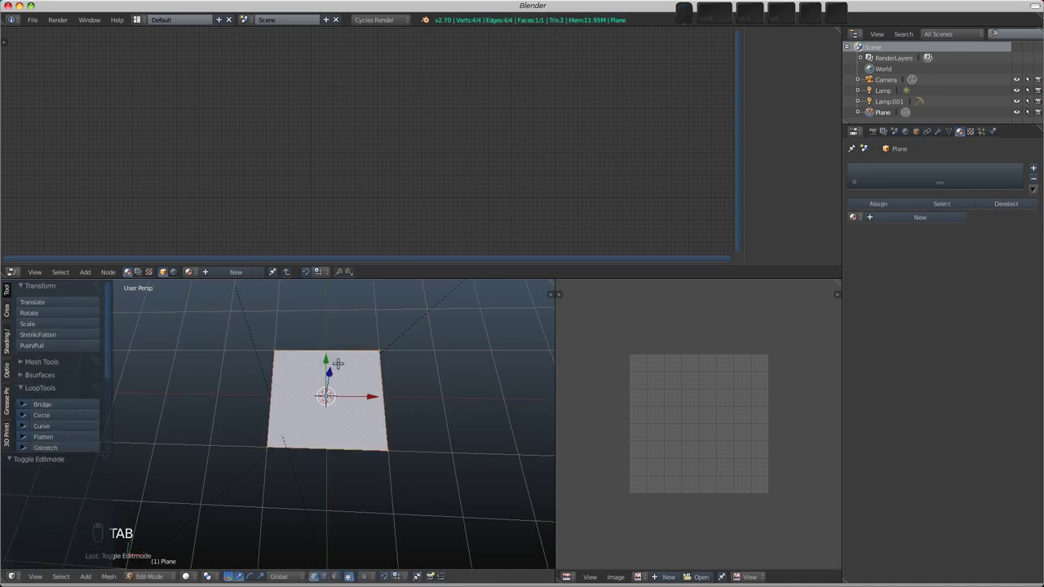
pyautogui.press('u')
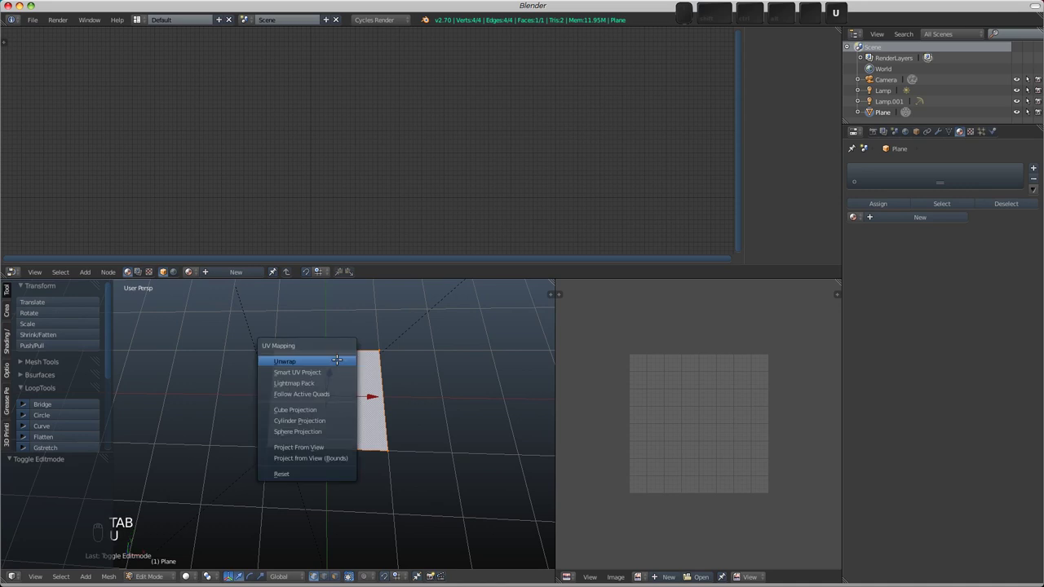
pyautogui.click(336, 361)
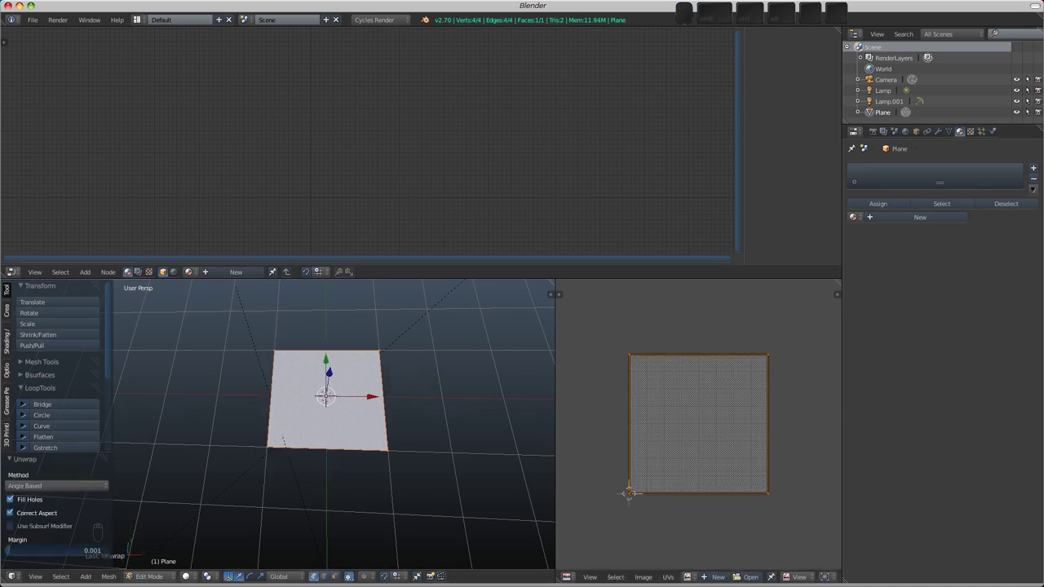
# Load border.png, then swirl.png, into the image editor and return the plane to Object Mode.
pyautogui.moveTo(974, 448); pyautogui.dragTo(700, 395)
pyautogui.scroll(-6, 690, 371)
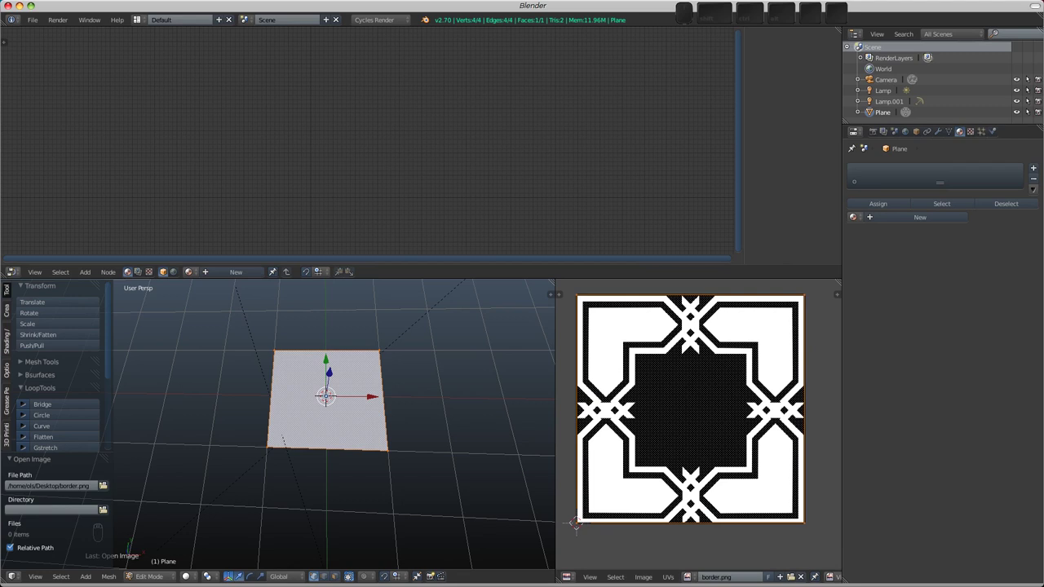
pyautogui.moveTo(1042, 412); pyautogui.dragTo(692, 401)
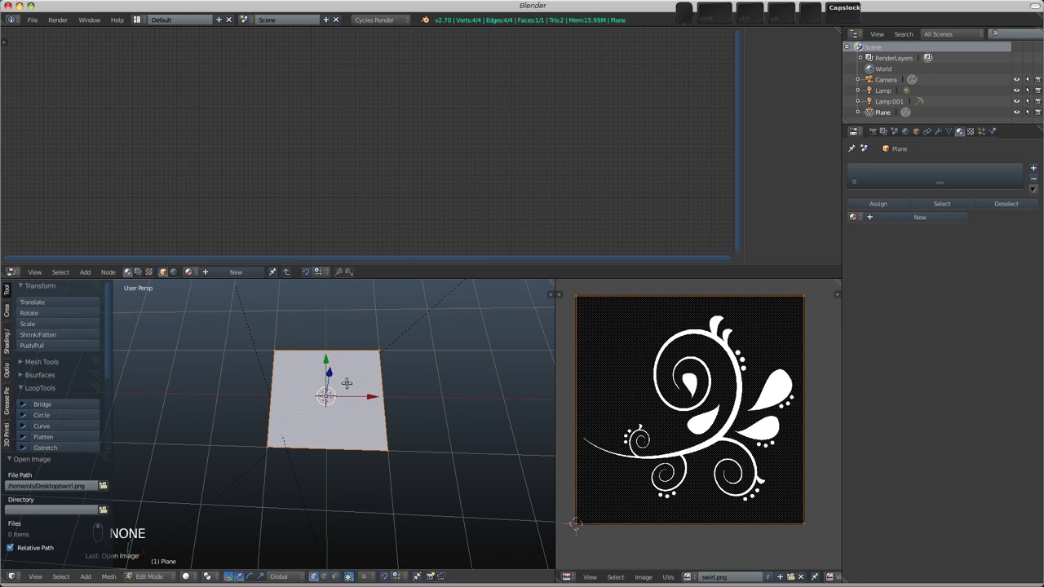
pyautogui.click(347, 383)
pyautogui.press('Tab')
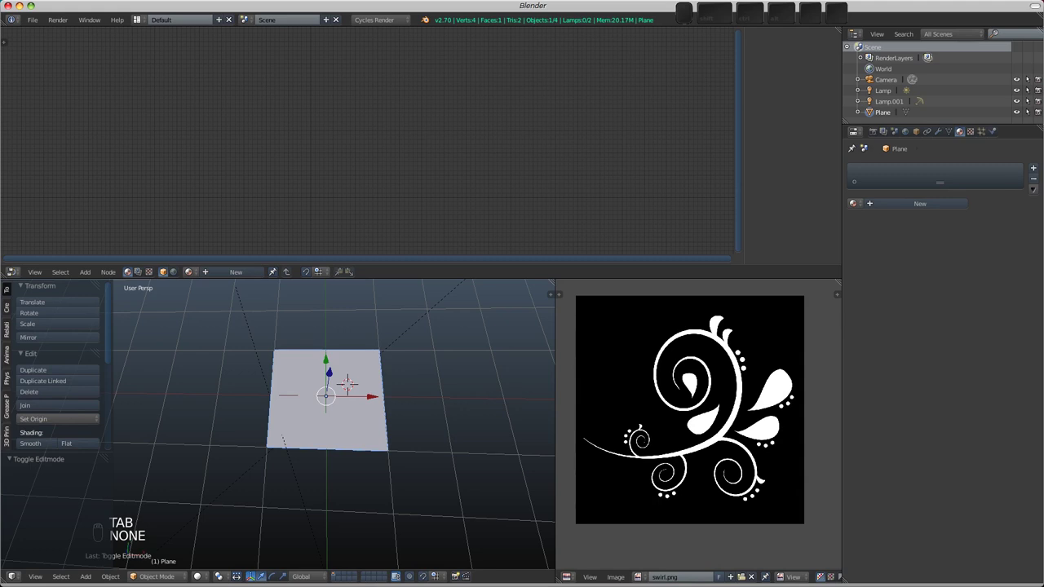
# Bring up Firefox and scroll through the Openclipart 'black white pattern' search results.
pyautogui.press('super+Tab')
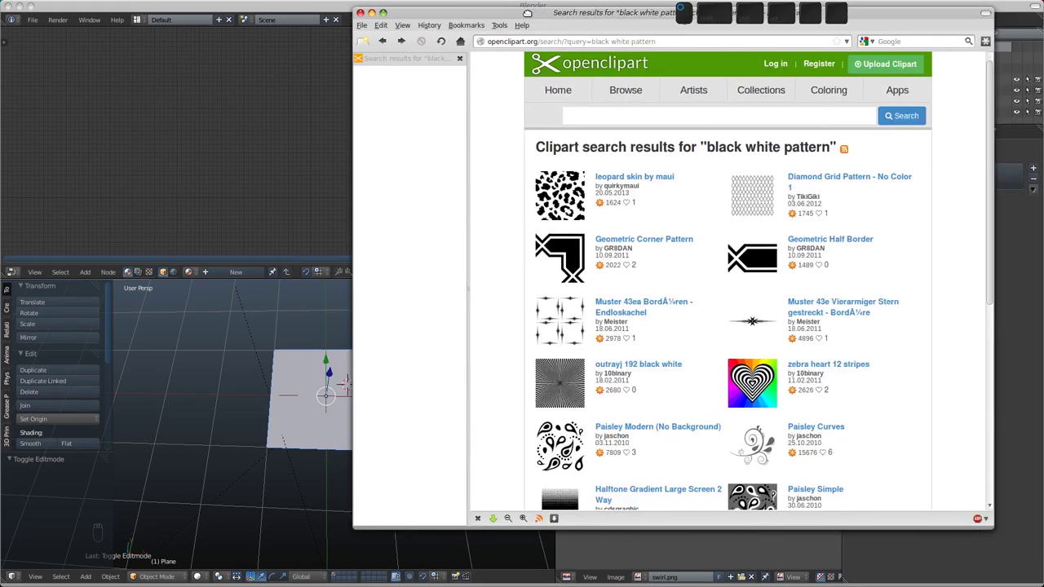
pyautogui.moveTo(527, 13); pyautogui.dragTo(447, 57)
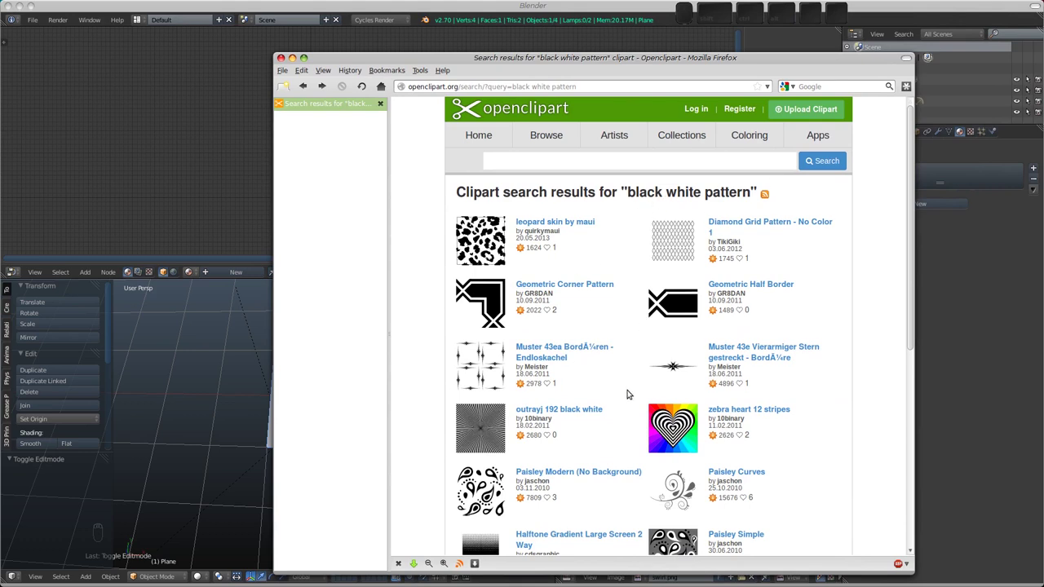
pyautogui.scroll(-2, 505, 441)
pyautogui.scroll(-4, 514, 470)
pyautogui.scroll(6, 662, 424)
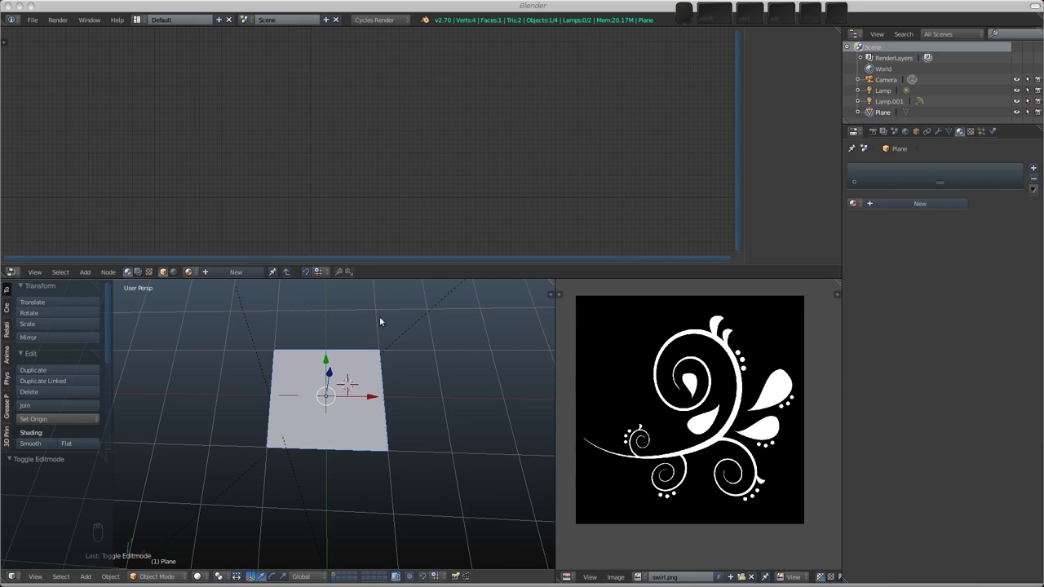
# Give the plane a new material, Material.001, and switch the 3D view to rendered shading.
pyautogui.click(233, 271)
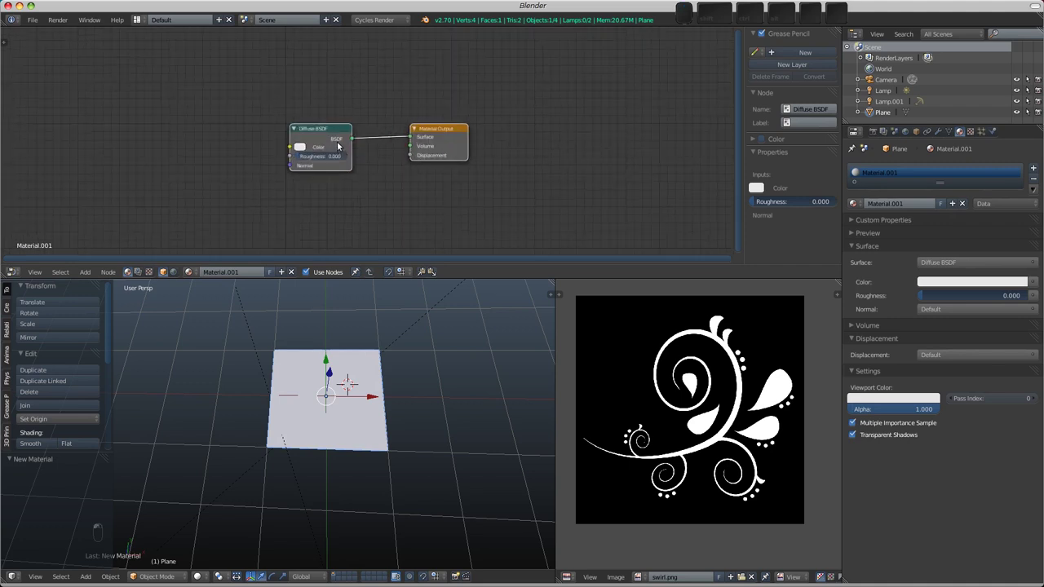
pyautogui.scroll(2, 338, 146)
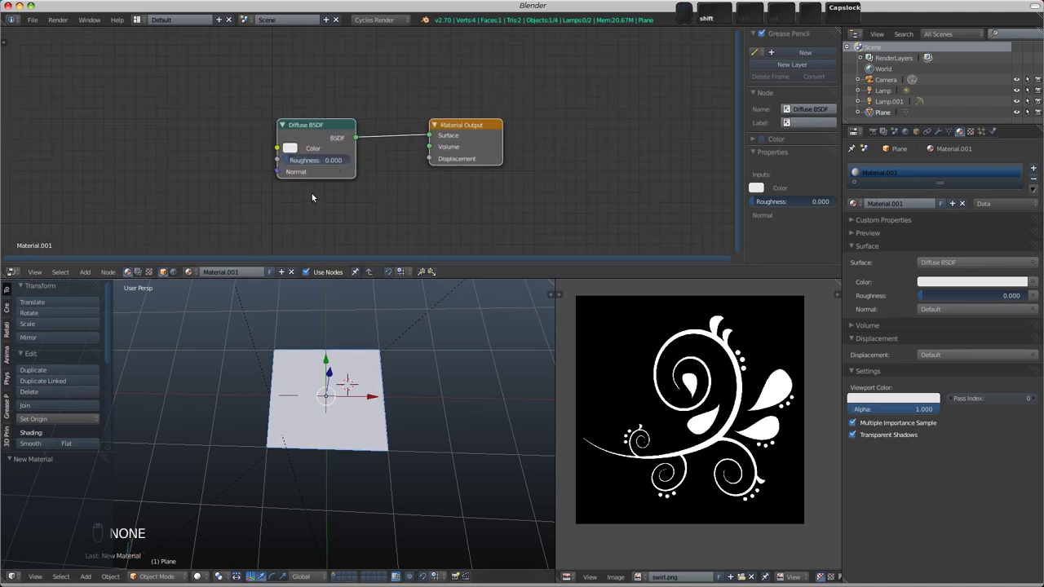
pyautogui.hotkey('shift', 'z')
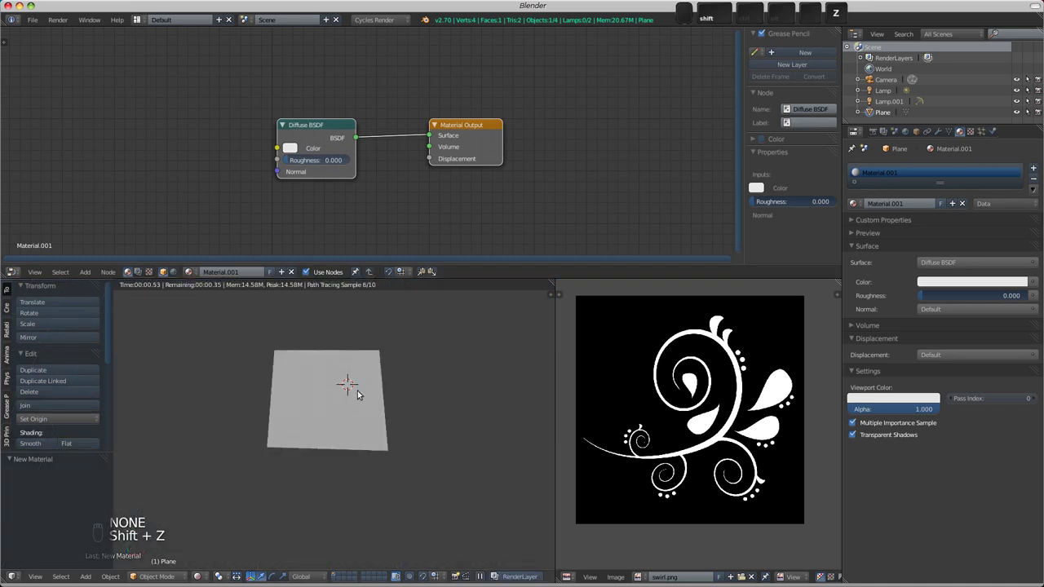
pyautogui.click(198, 577)
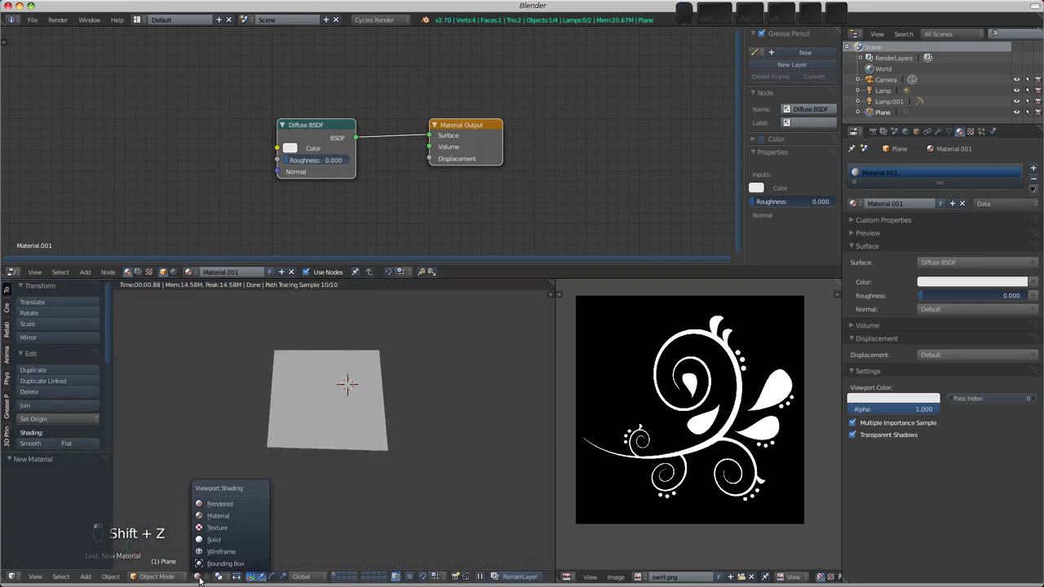
pyautogui.click(212, 503)
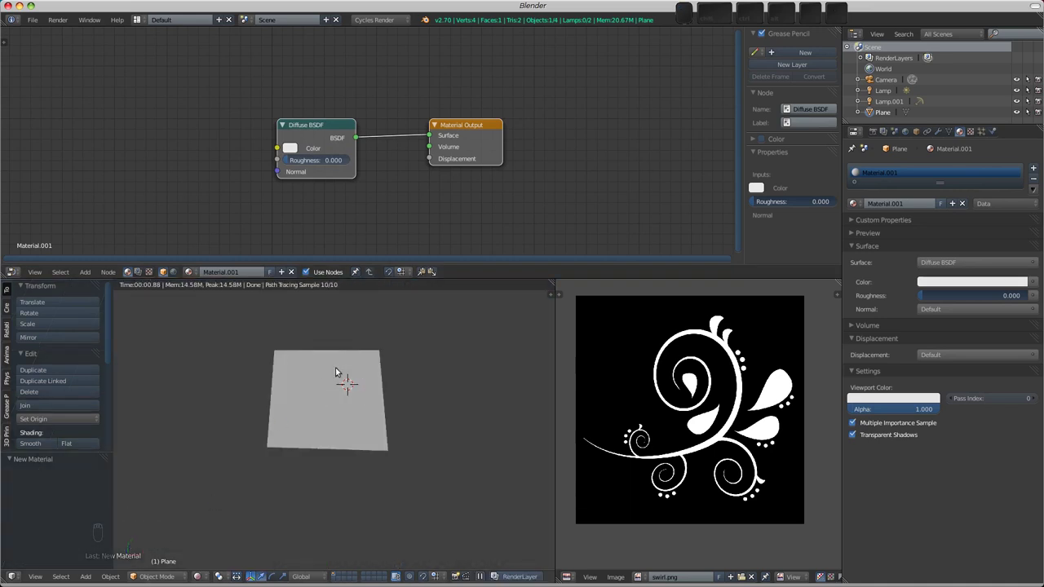
# Set the Diffuse BSDF colour to violet.
pyautogui.click(290, 148)
pyautogui.click(302, 188)
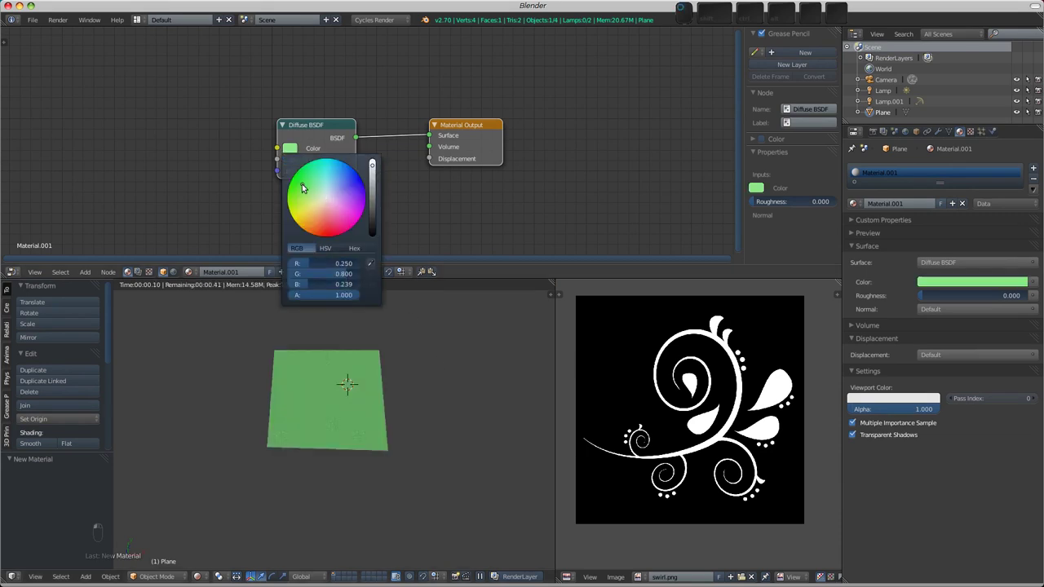
pyautogui.moveTo(302, 188)
pyautogui.mouseDown()
pyautogui.moveTo(314, 232)
pyautogui.moveTo(341, 219)
pyautogui.moveTo(355, 189)
pyautogui.mouseUp()
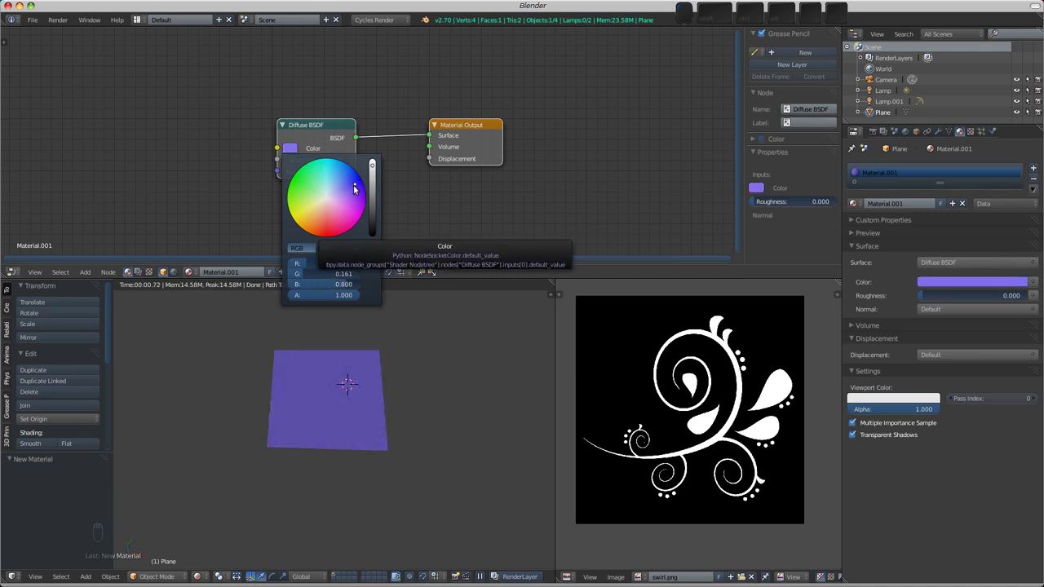
pyautogui.moveTo(314, 133); pyautogui.dragTo(321, 130)
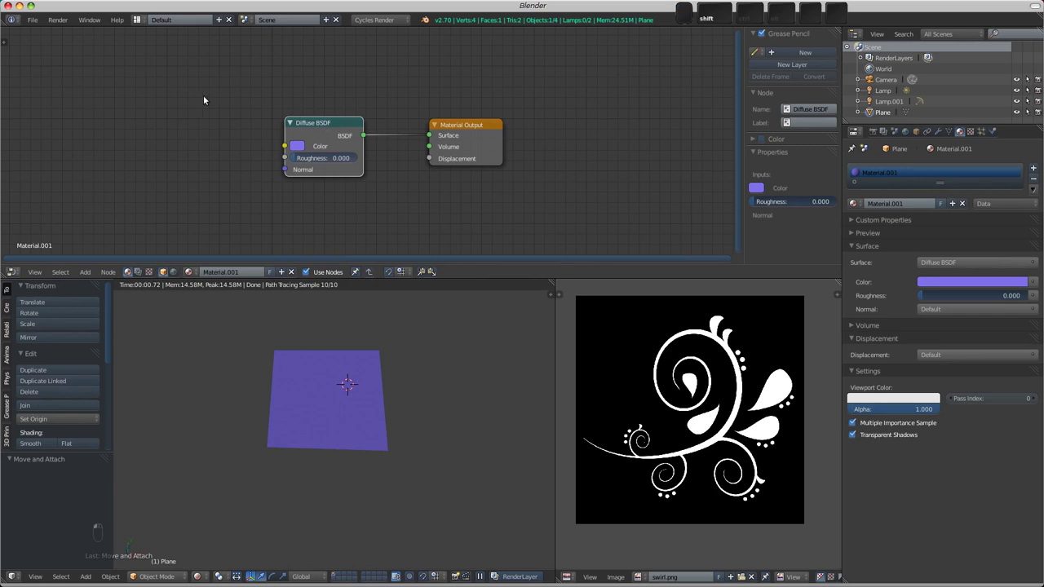
# Add an Image Texture node loaded with border.png.
pyautogui.hotkey('shift', 'a')
pyautogui.moveTo(154, 123)
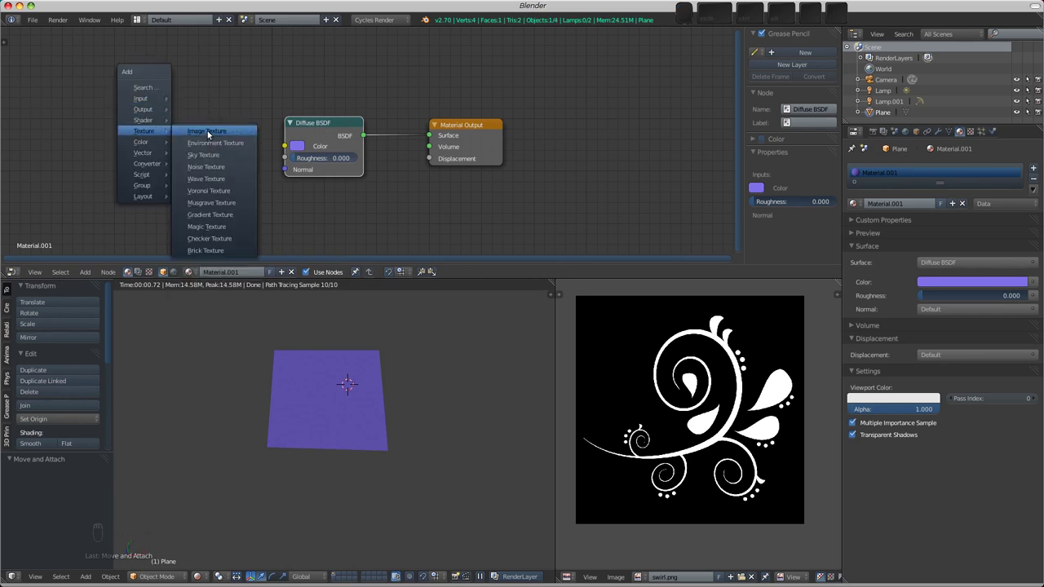
pyautogui.click(210, 131)
pyautogui.click(125, 52)
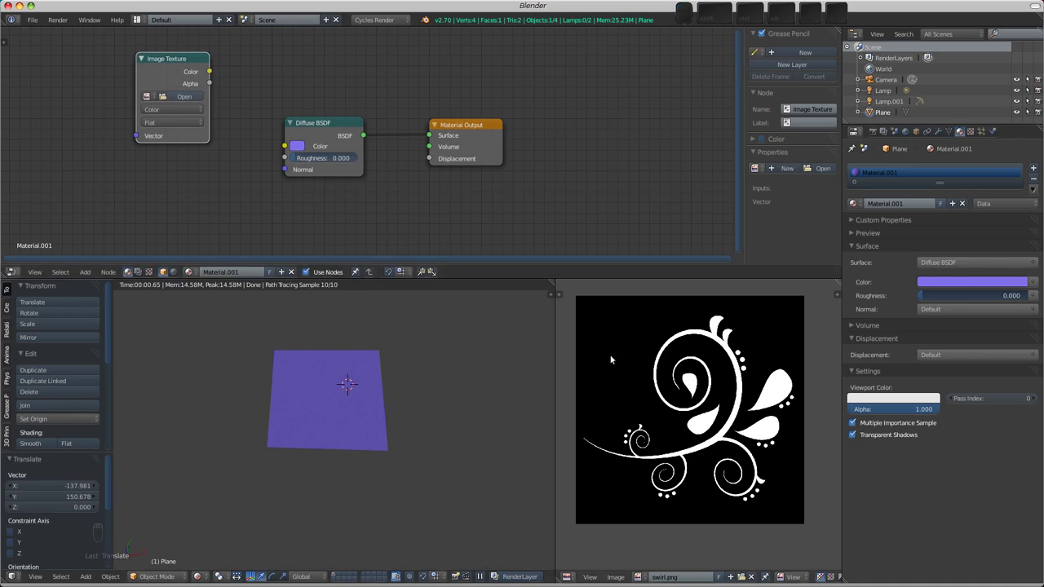
pyautogui.click(148, 97)
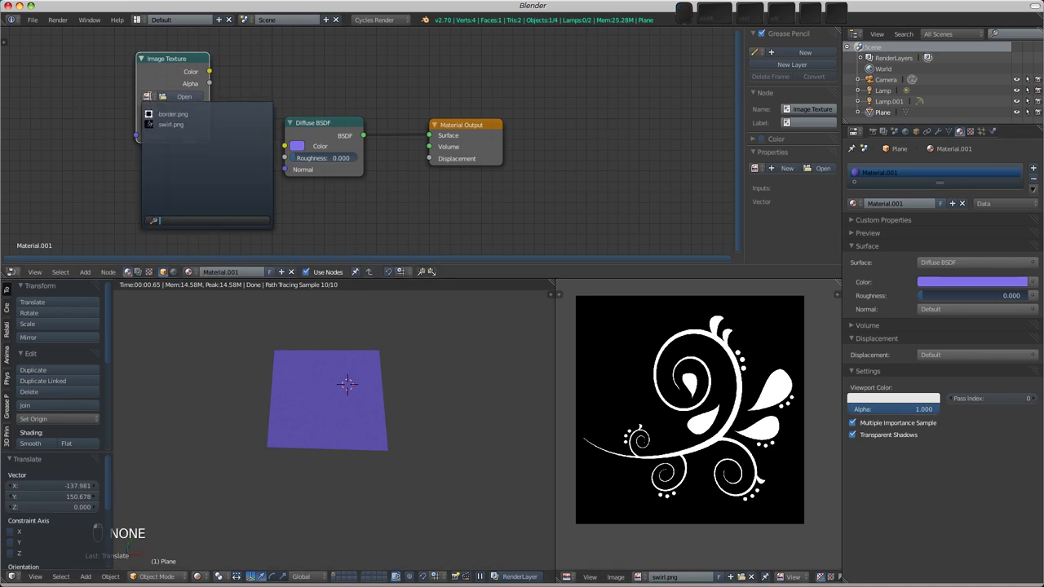
pyautogui.click(171, 114)
# Connect the image's Color output to the Diffuse BSDF Color and rearrange the nodes.
pyautogui.moveTo(314, 122); pyautogui.dragTo(319, 95)
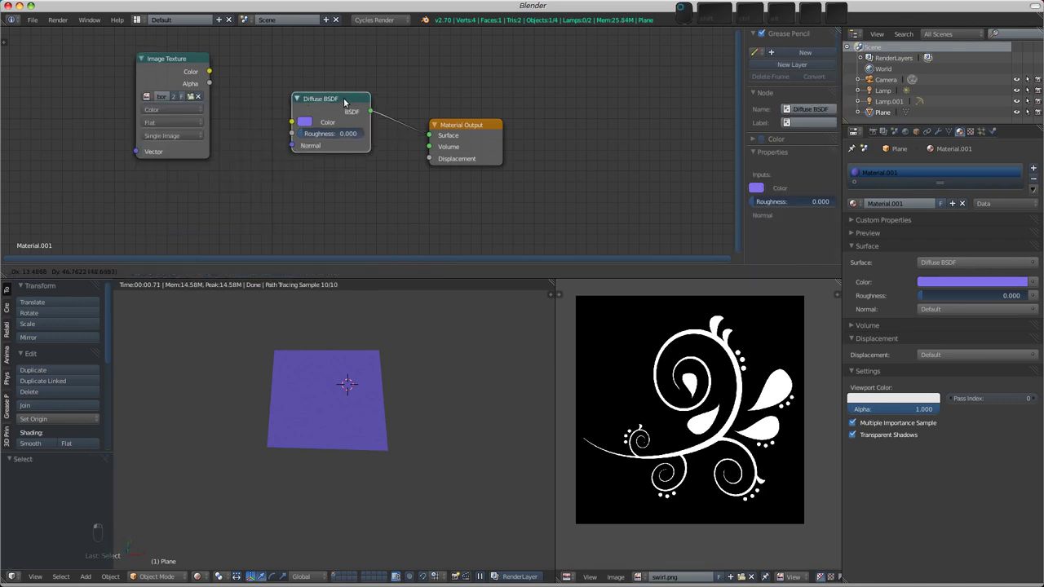
pyautogui.moveTo(210, 74); pyautogui.dragTo(234, 59)
pyautogui.moveTo(259, 105); pyautogui.dragTo(290, 119)
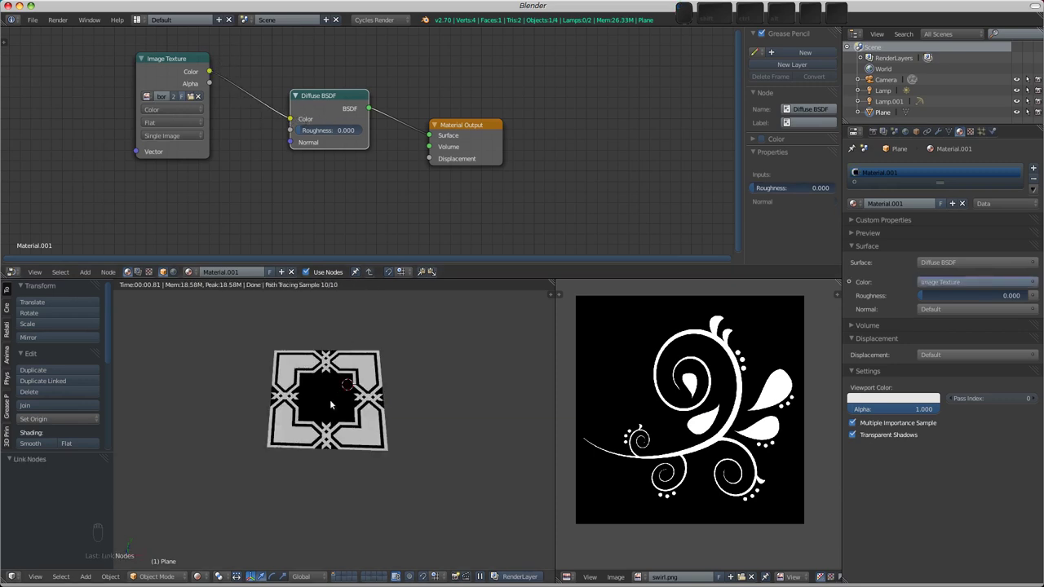
pyautogui.scroll(4, 346, 401)
pyautogui.keyDown('shift'); pyautogui.moveTo(329, 405); pyautogui.dragTo(332, 412, button='middle'); pyautogui.keyUp('shift')
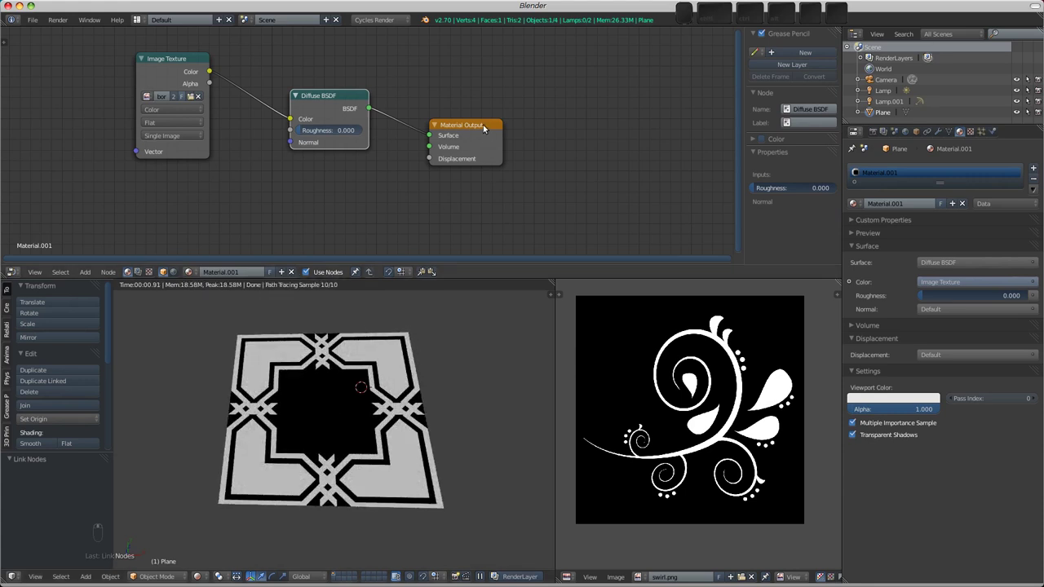
pyautogui.moveTo(488, 131); pyautogui.dragTo(719, 83)
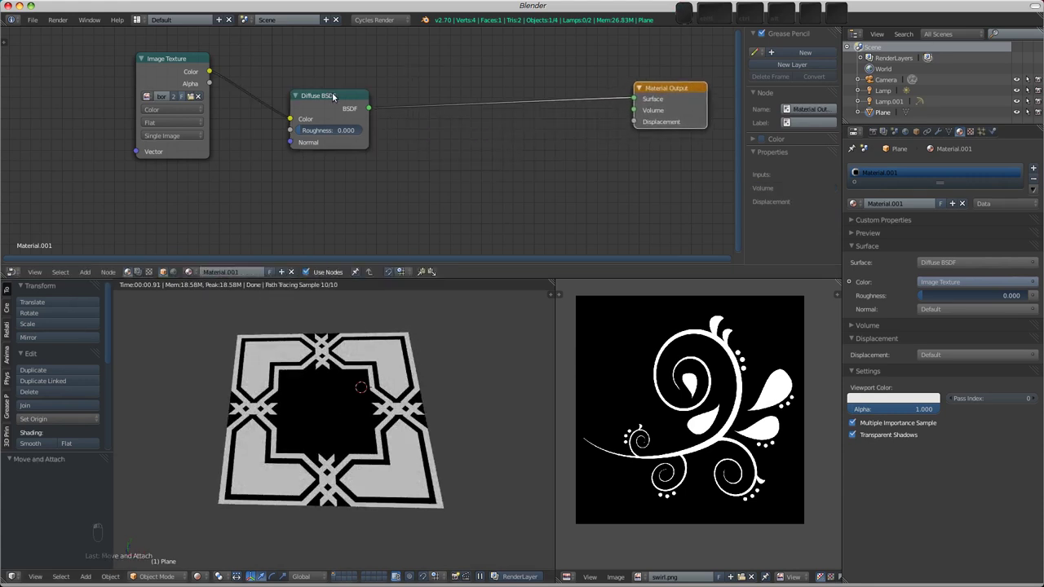
pyautogui.moveTo(332, 96); pyautogui.dragTo(429, 71)
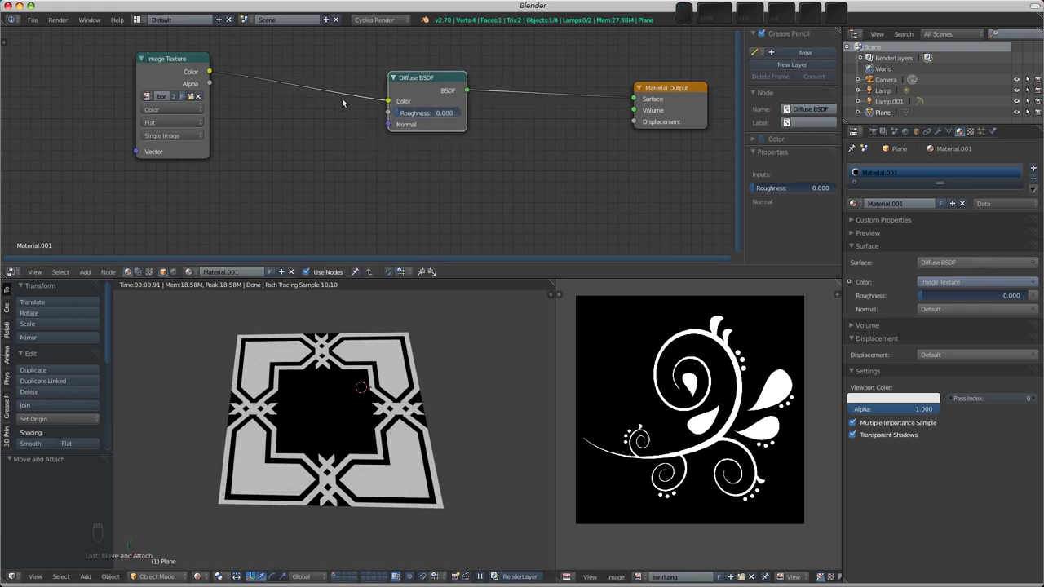
# Insert a MixRGB node into the image-to-diffuse link, with blend type Color and Fac 1.000.
pyautogui.hotkey('shift', 'a')
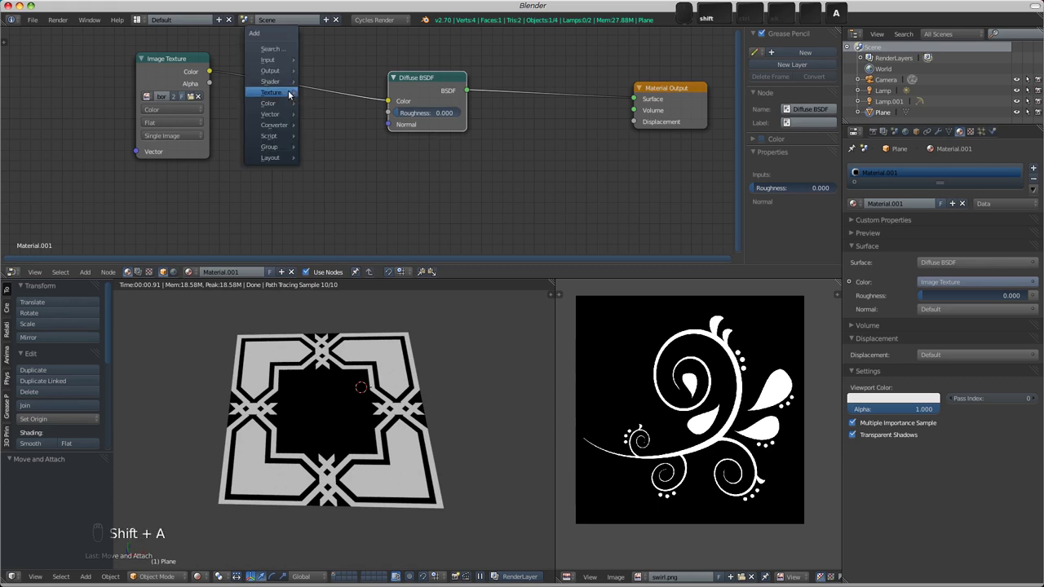
pyautogui.moveTo(281, 103)
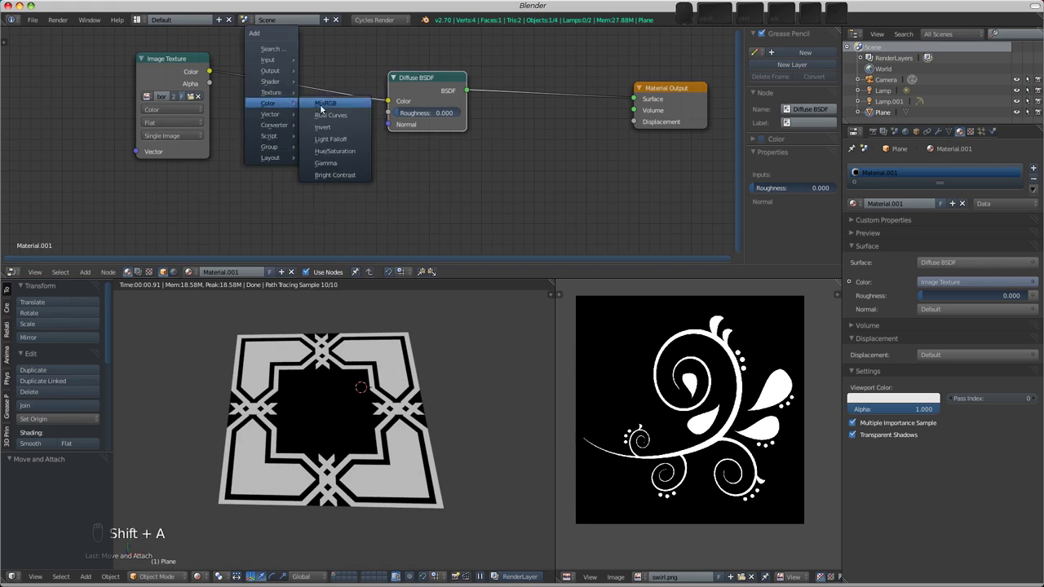
pyautogui.click(328, 105)
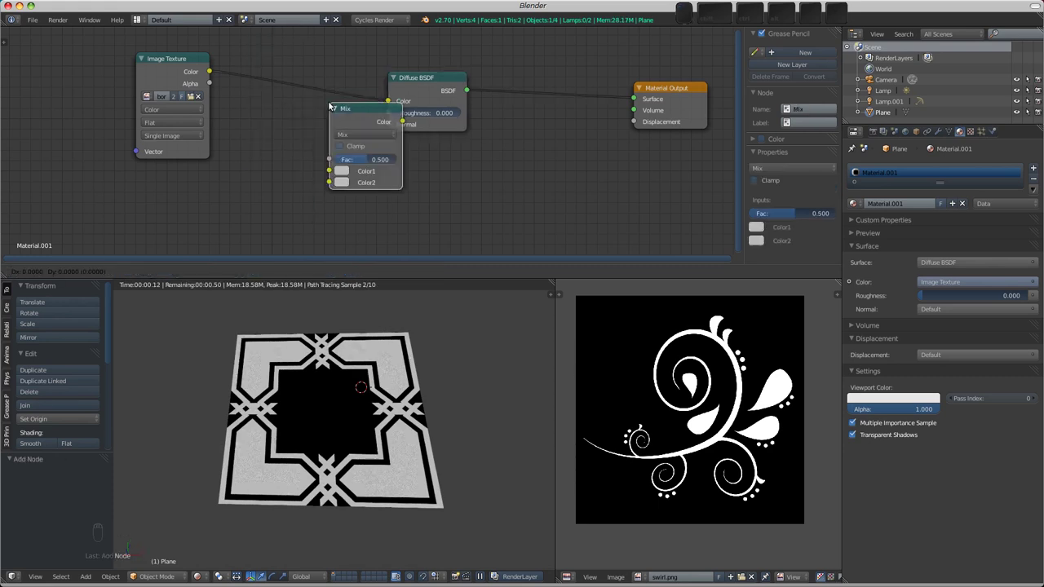
pyautogui.click(269, 81)
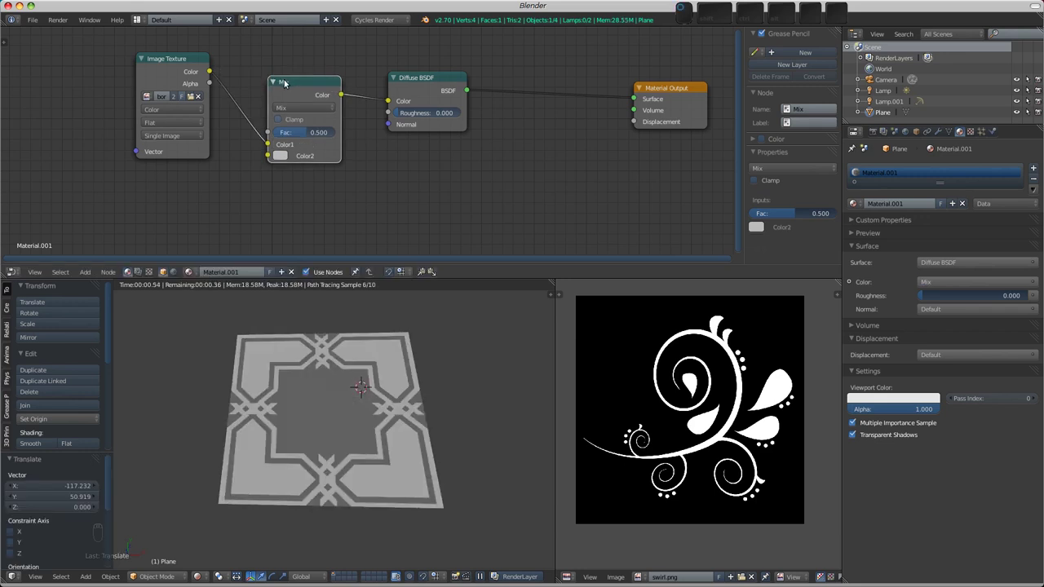
pyautogui.moveTo(280, 78); pyautogui.dragTo(284, 56)
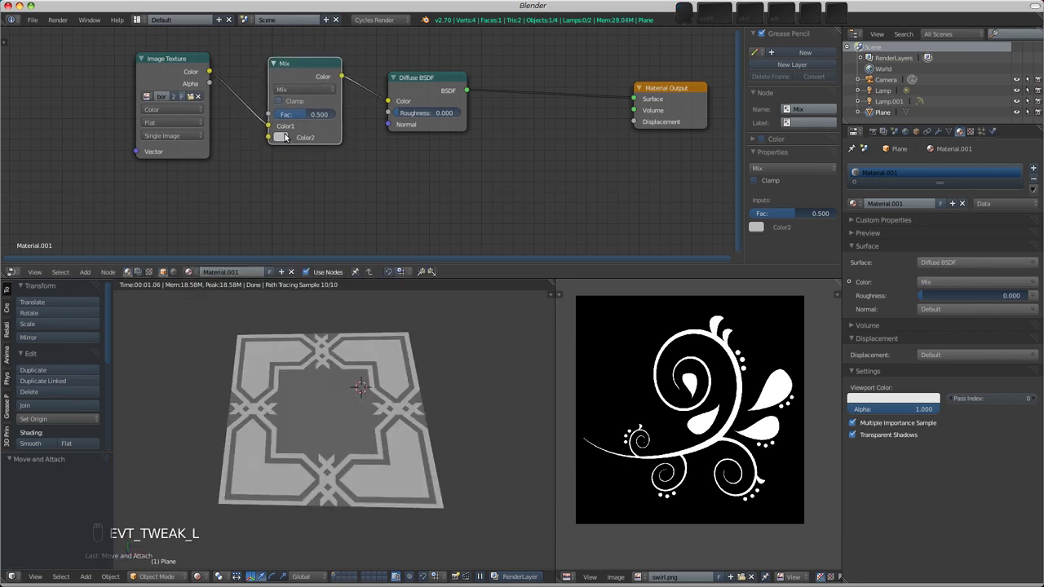
pyautogui.click(310, 91)
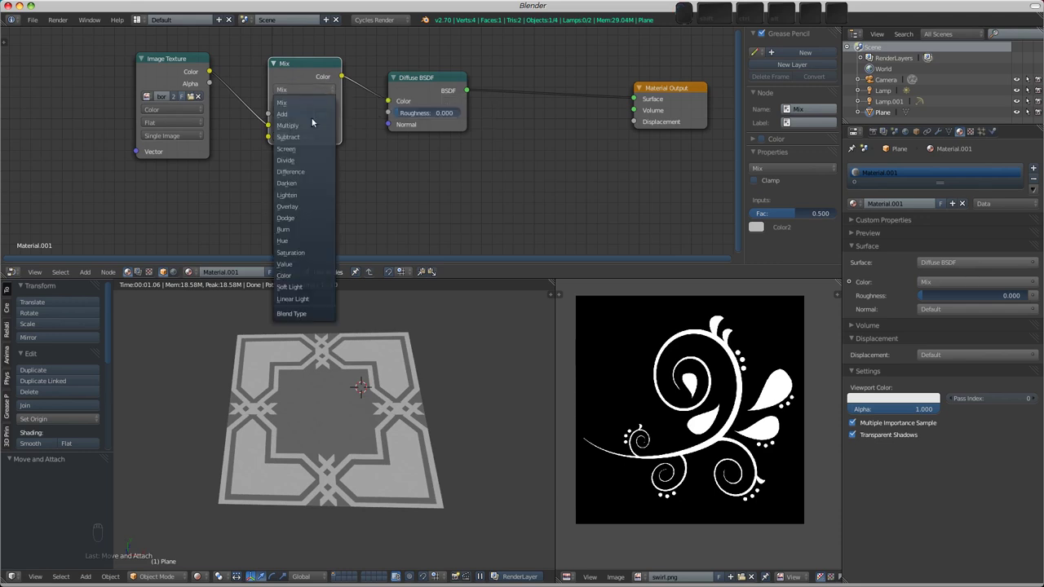
pyautogui.click(293, 278)
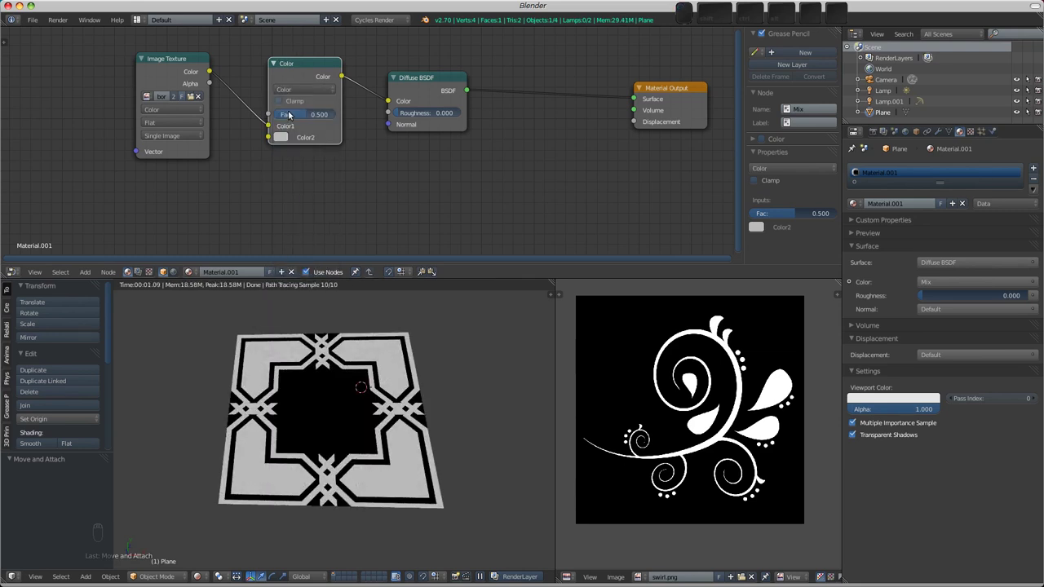
pyautogui.moveTo(292, 116); pyautogui.dragTo(341, 116)
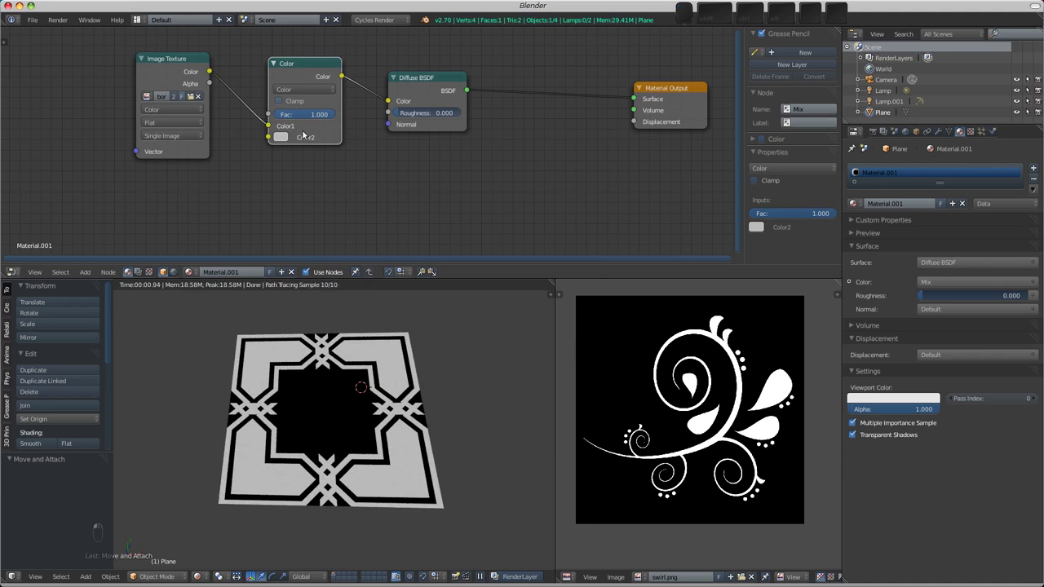
# Set the mix node's Color2 to magenta and tidy the node layout.
pyautogui.click(281, 138)
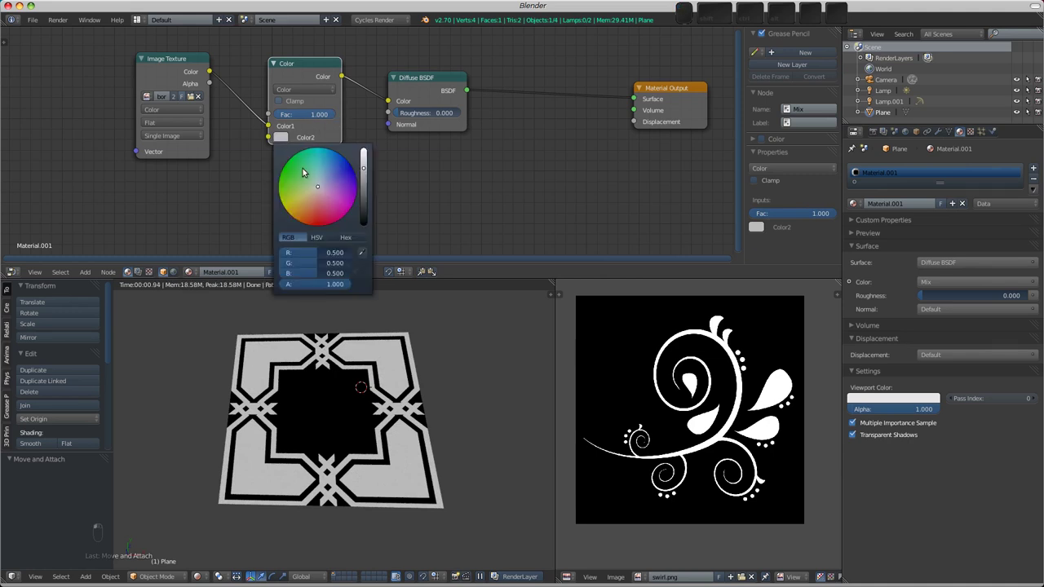
pyautogui.click(299, 166)
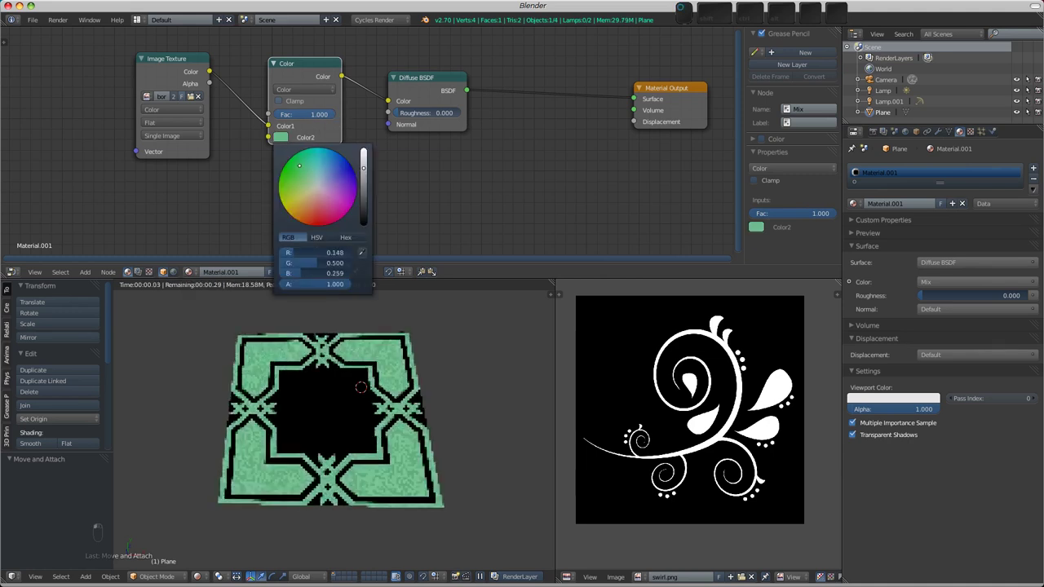
pyautogui.click(297, 220)
pyautogui.moveTo(297, 220); pyautogui.dragTo(351, 207)
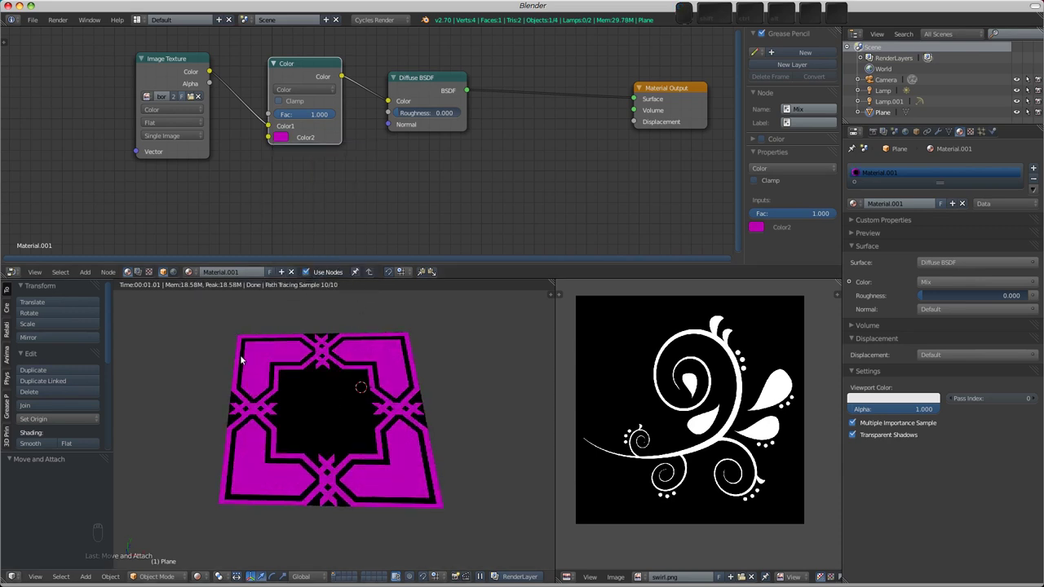
pyautogui.moveTo(364, 443); pyautogui.dragTo(359, 432, button='middle')
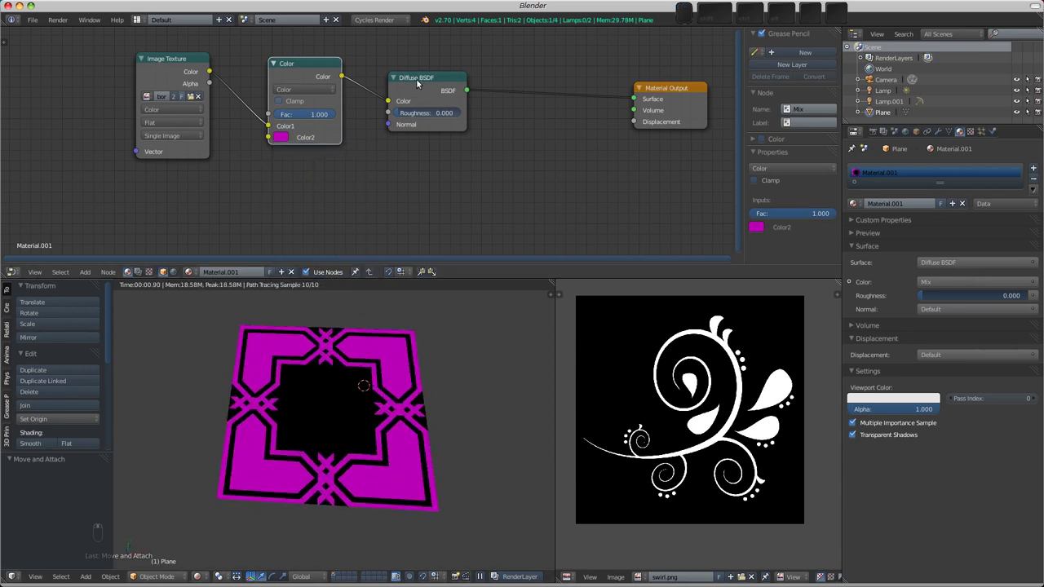
pyautogui.moveTo(421, 85); pyautogui.dragTo(516, 86)
pyautogui.moveTo(306, 64); pyautogui.dragTo(316, 67)
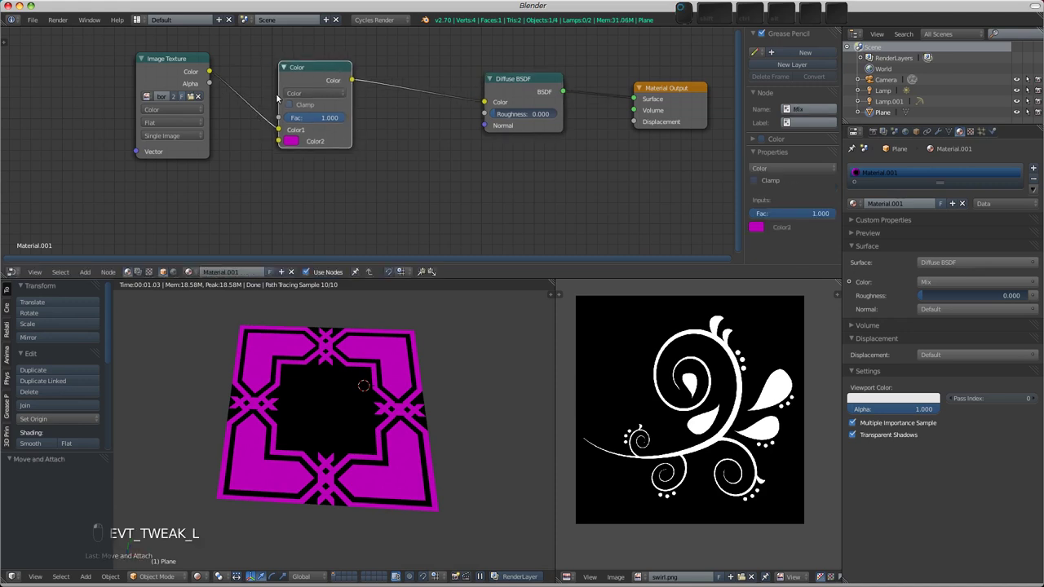
pyautogui.scroll(-2, 249, 79)
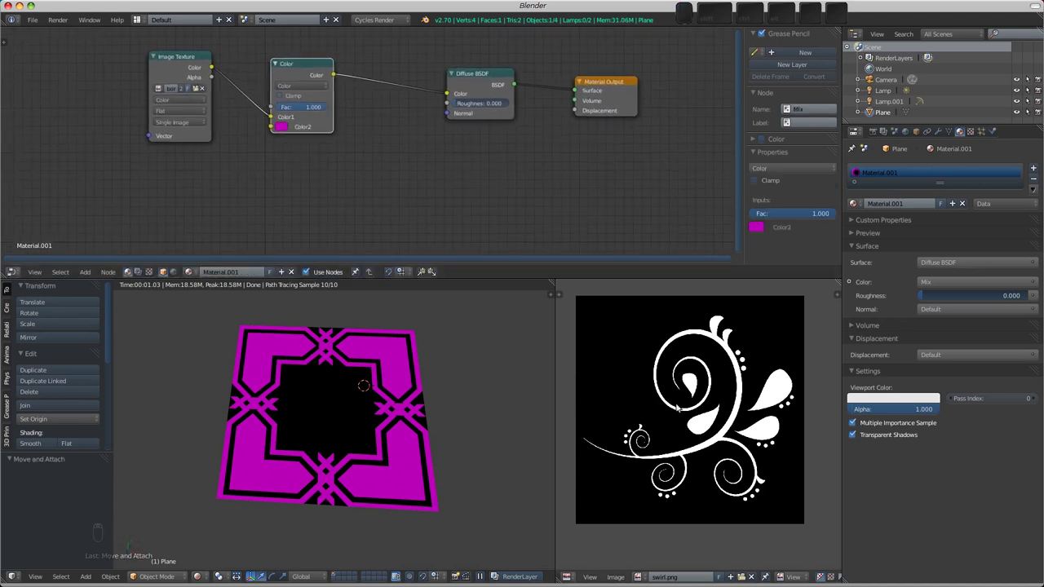
# Duplicate the Image Texture node and place the copy below the original.
pyautogui.click(174, 58)
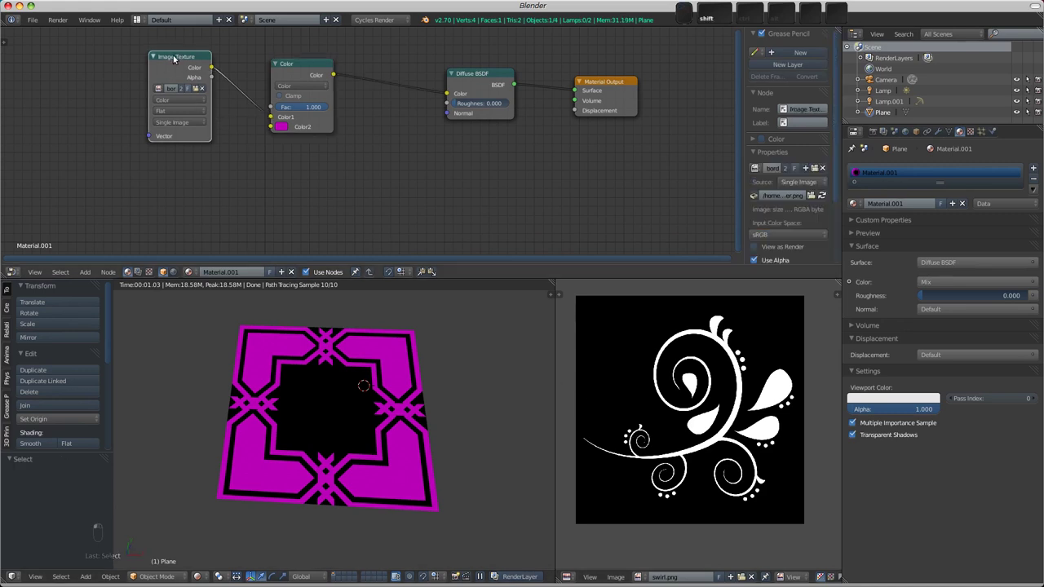
pyautogui.hotkey('shift', 's')
pyautogui.hotkey('shift', 'd')
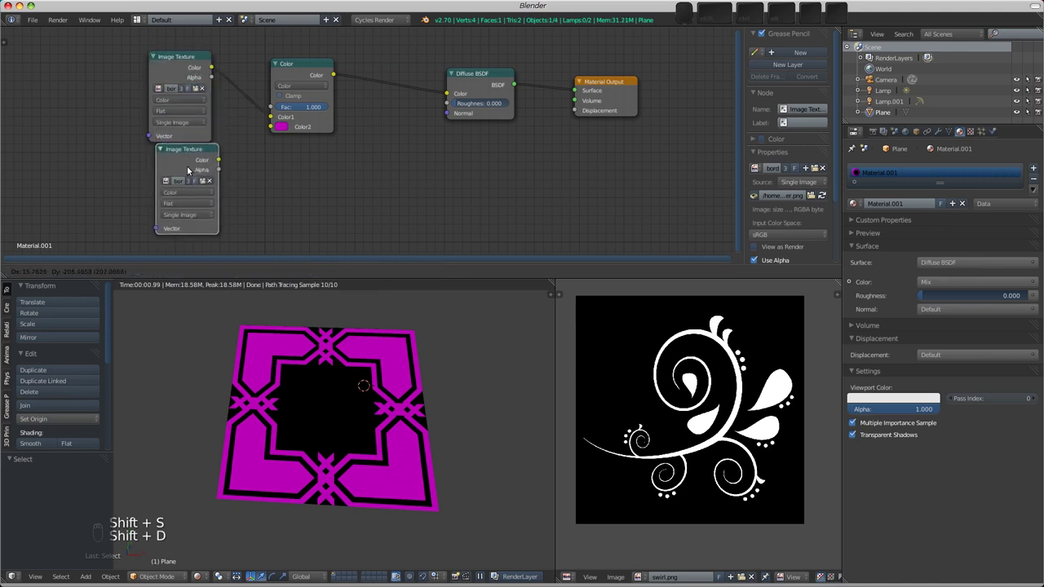
pyautogui.click(178, 170)
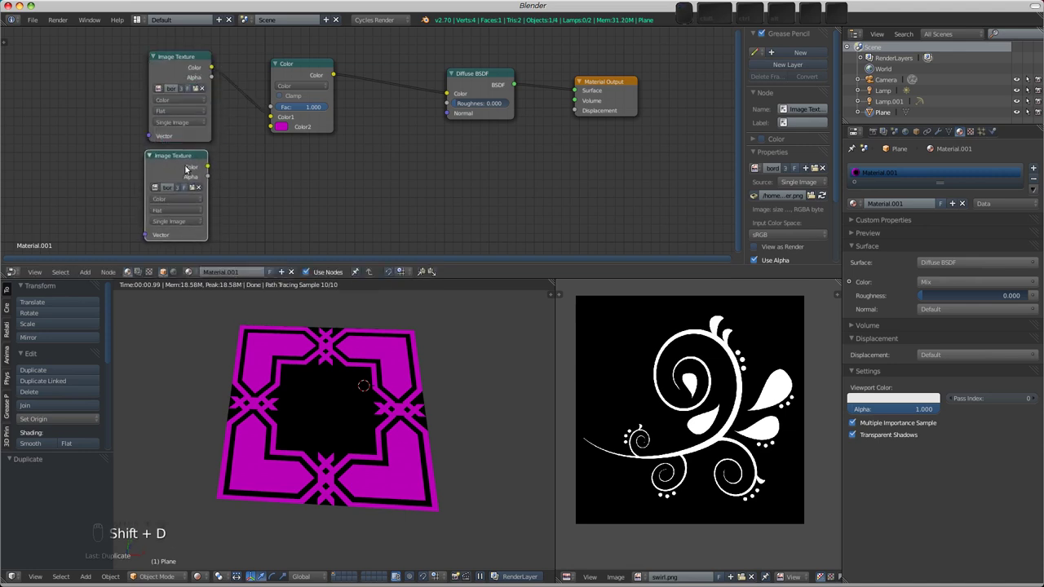
# Duplicate the Color mix node below the original and set its Color2 to green.
pyautogui.click(298, 66)
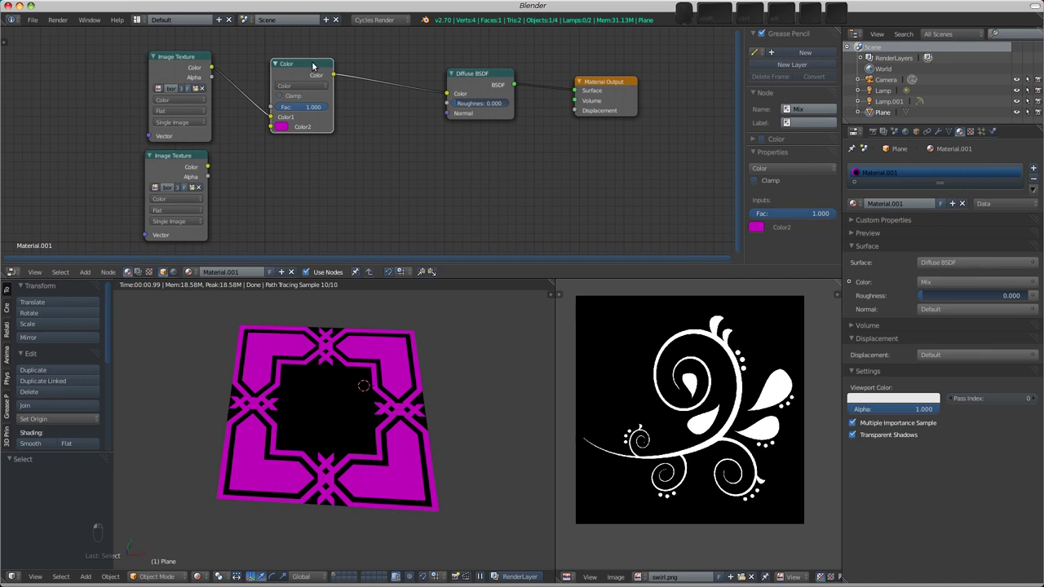
pyautogui.hotkey('shift', 'd')
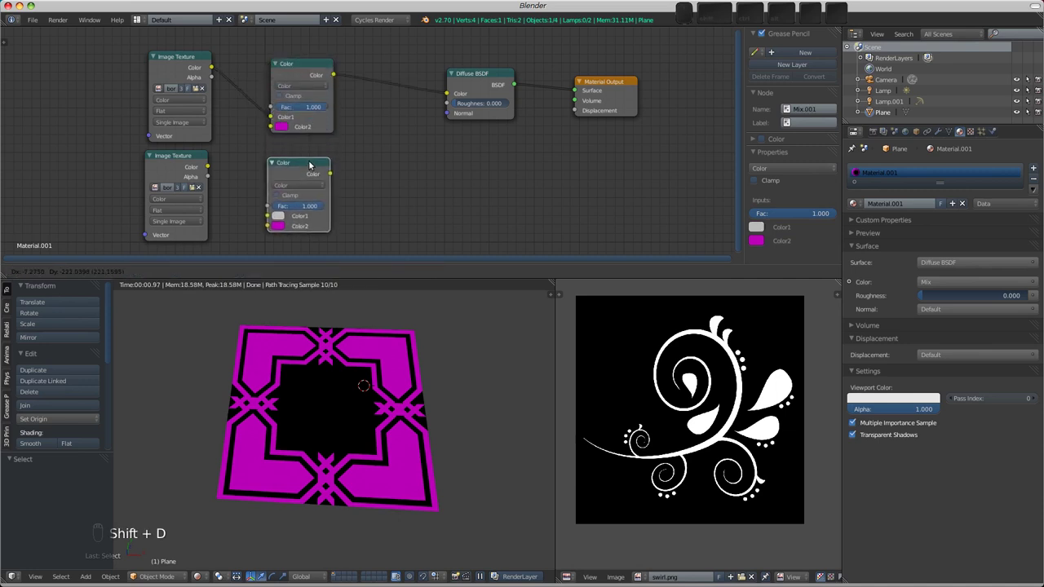
pyautogui.click(310, 165)
pyautogui.click(280, 226)
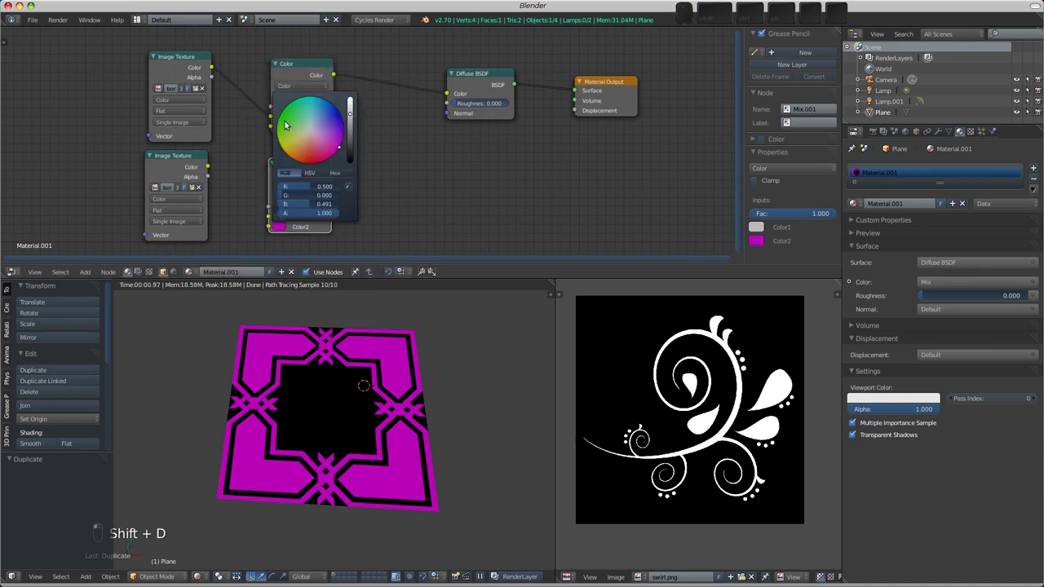
pyautogui.click(287, 121)
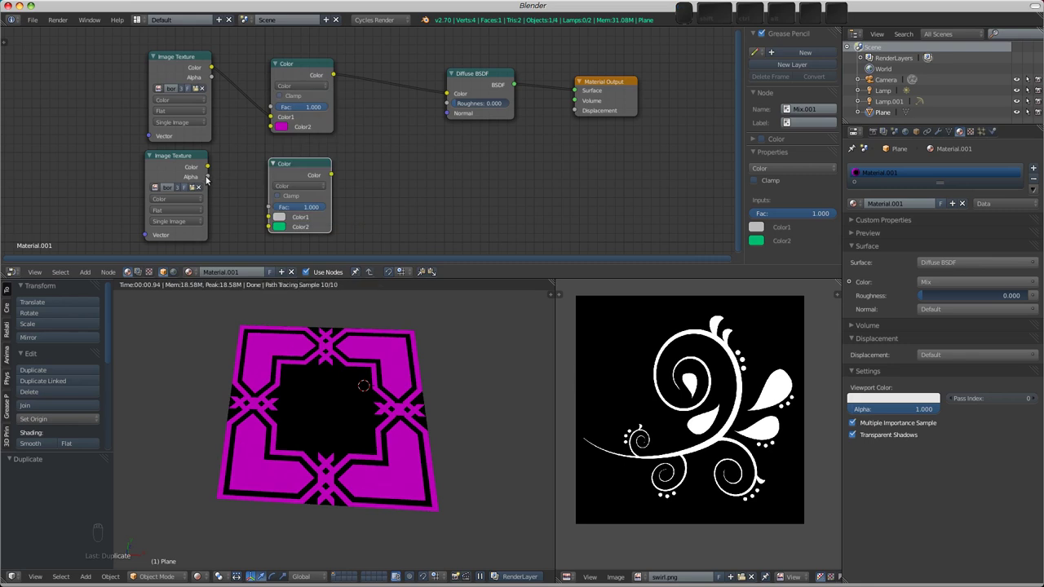
# Wire the lower texture through the green mix node into the Diffuse BSDF, load swirl.png, and rearrange the nodes.
pyautogui.moveTo(208, 167); pyautogui.dragTo(267, 217)
pyautogui.moveTo(331, 175); pyautogui.dragTo(454, 95)
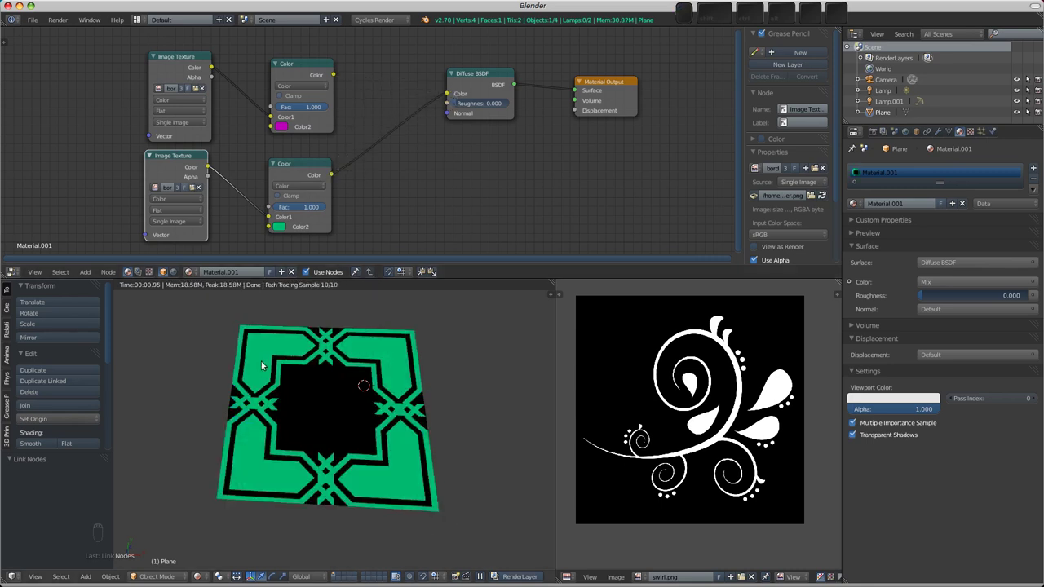
pyautogui.moveTo(146, 174); pyautogui.dragTo(112, 174)
pyautogui.click(121, 188)
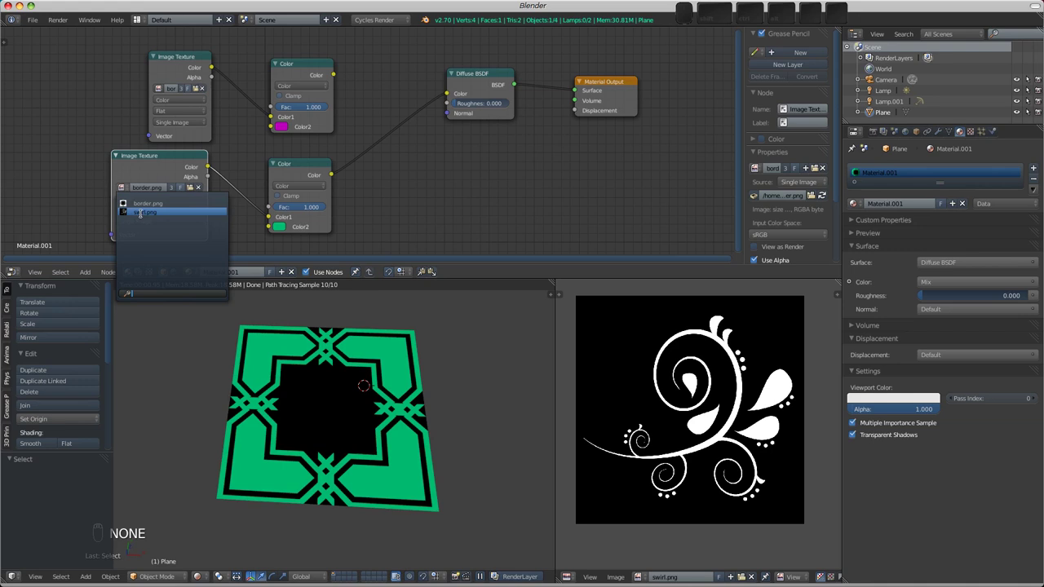
pyautogui.click(140, 213)
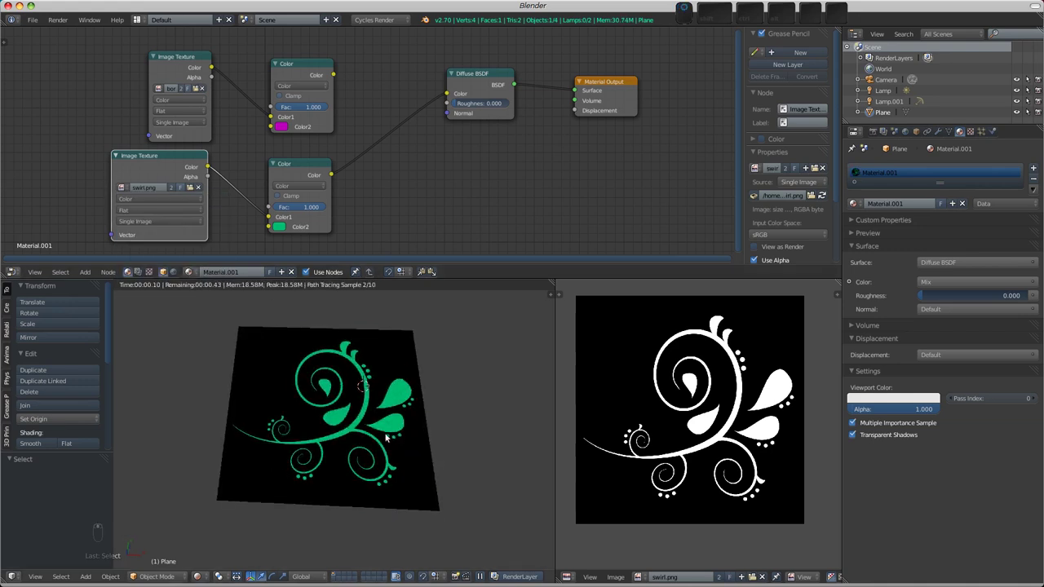
pyautogui.moveTo(316, 173); pyautogui.dragTo(357, 181)
pyautogui.moveTo(314, 61); pyautogui.dragTo(362, 63)
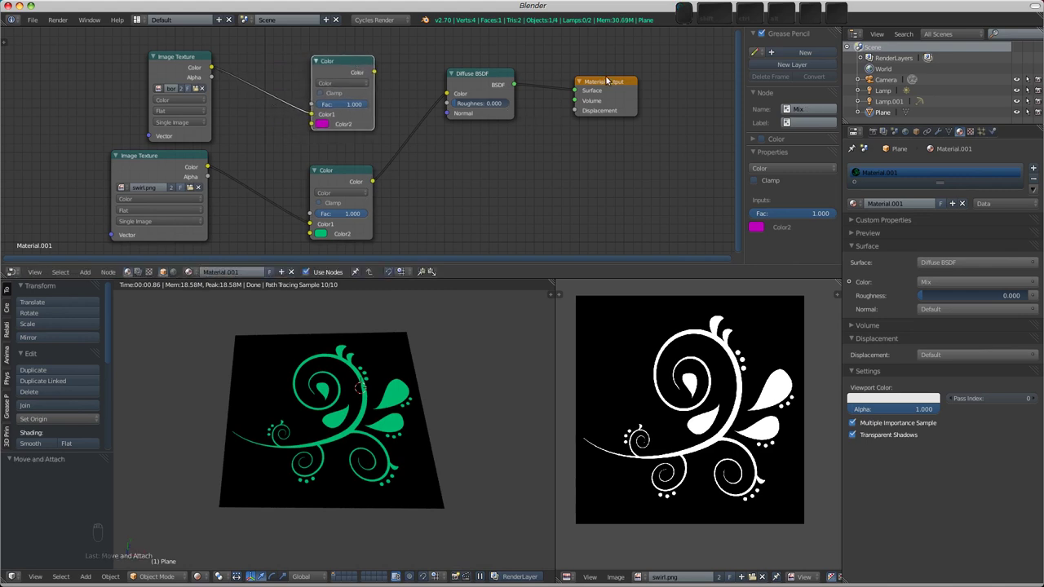
pyautogui.moveTo(600, 76); pyautogui.dragTo(682, 116)
pyautogui.moveTo(504, 75); pyautogui.dragTo(580, 112)
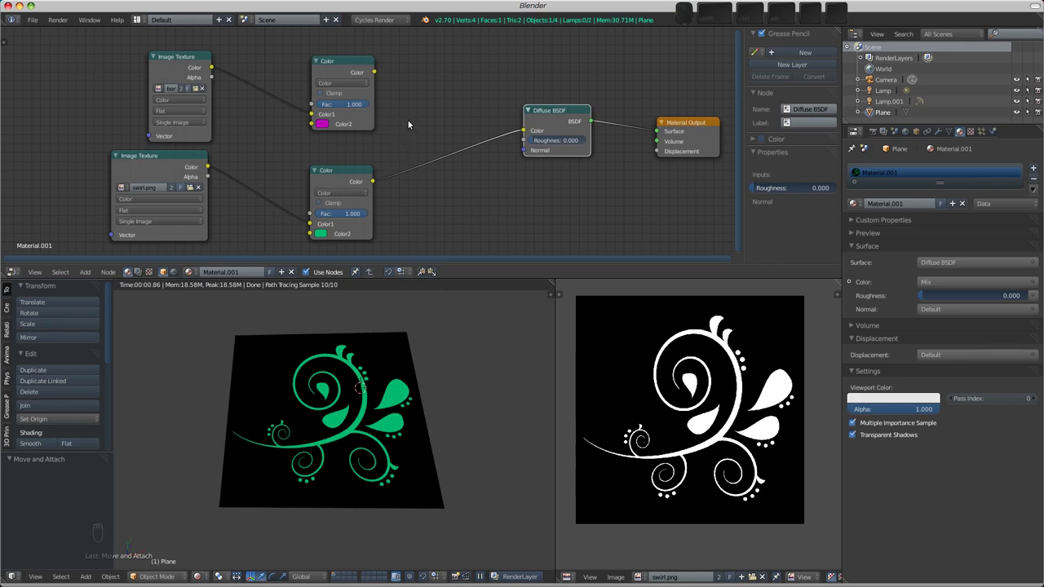
# Insert a new MixRGB node before the Diffuse, with border colour in Color1 and swirl colour in Color2.
pyautogui.hotkey('shift', 'a')
pyautogui.moveTo(409, 120)
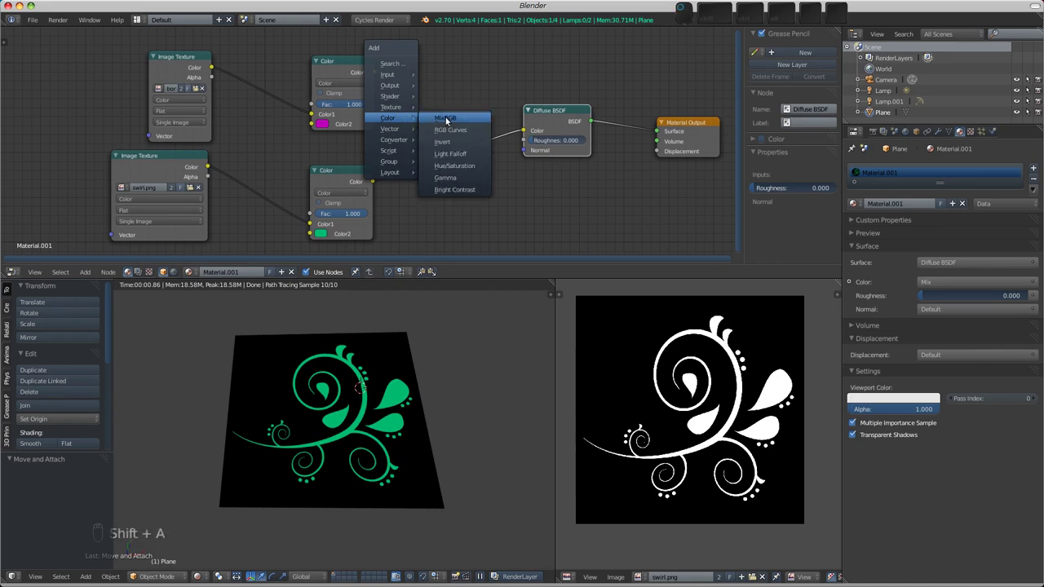
pyautogui.click(444, 118)
pyautogui.click(418, 67)
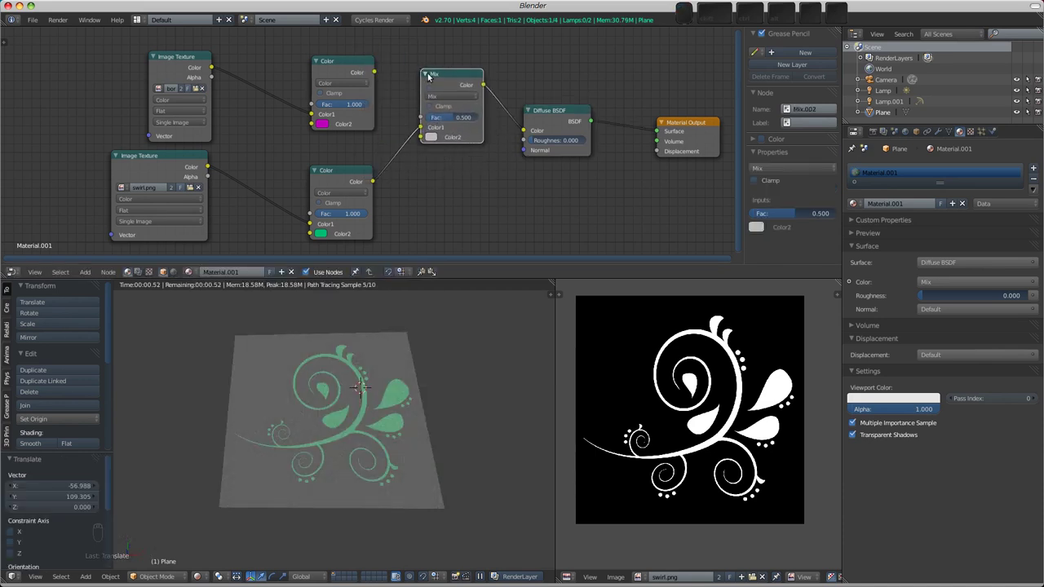
pyautogui.moveTo(437, 78); pyautogui.dragTo(442, 113)
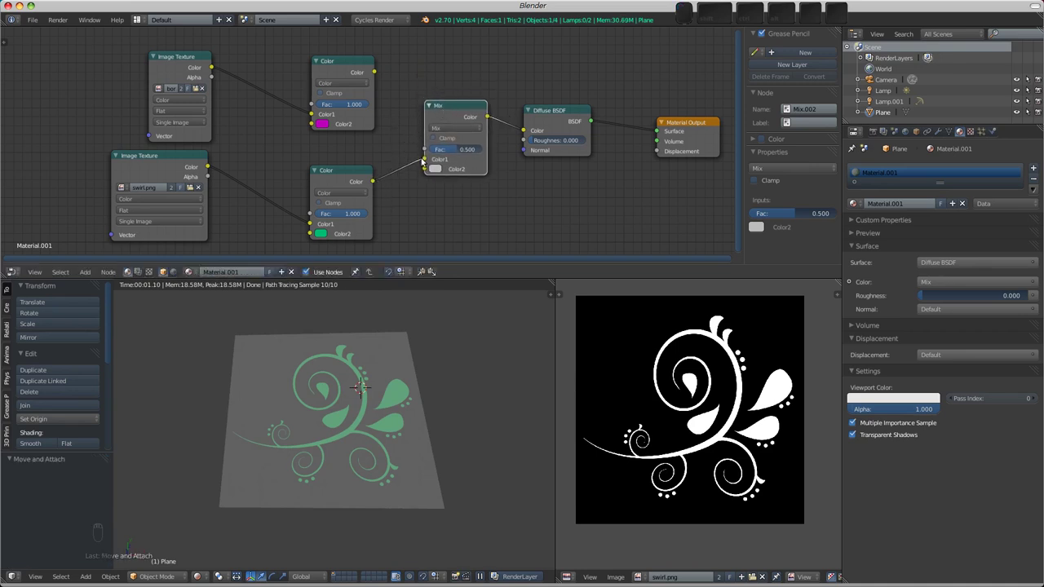
pyautogui.moveTo(424, 160); pyautogui.dragTo(425, 169)
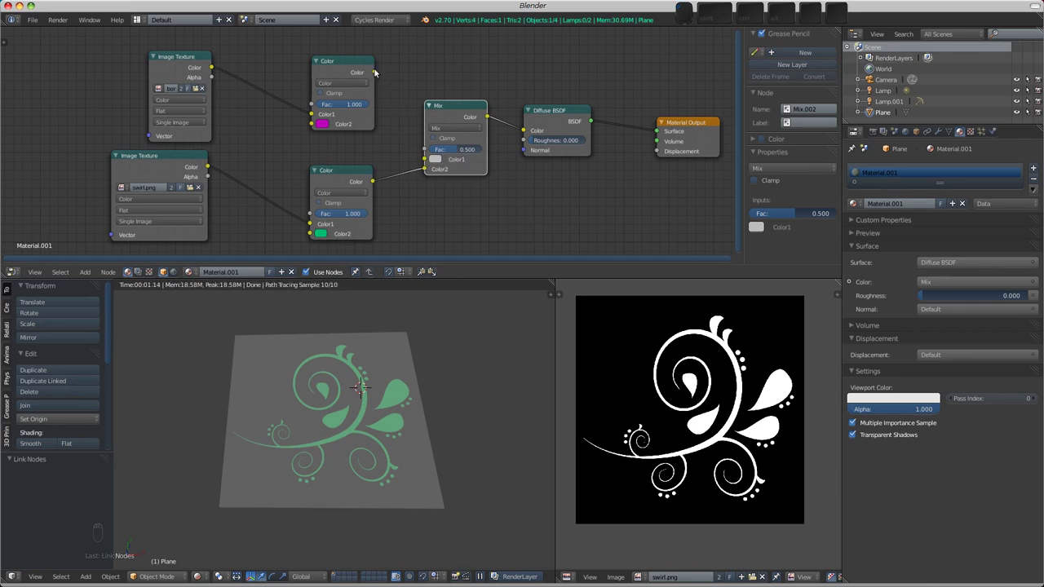
pyautogui.moveTo(374, 72); pyautogui.dragTo(420, 157)
pyautogui.moveTo(550, 115); pyautogui.dragTo(602, 126)
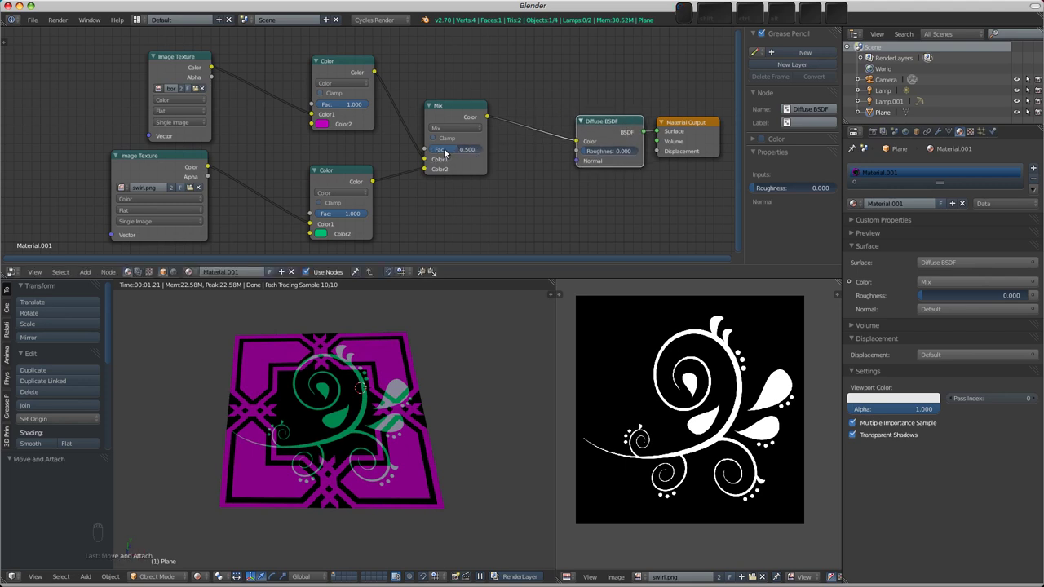
# Preview Fac 0 and 1, settle the Mix factor at 0.473, then sample the swirl image's pixel values.
pyautogui.moveTo(465, 152); pyautogui.dragTo(424, 151)
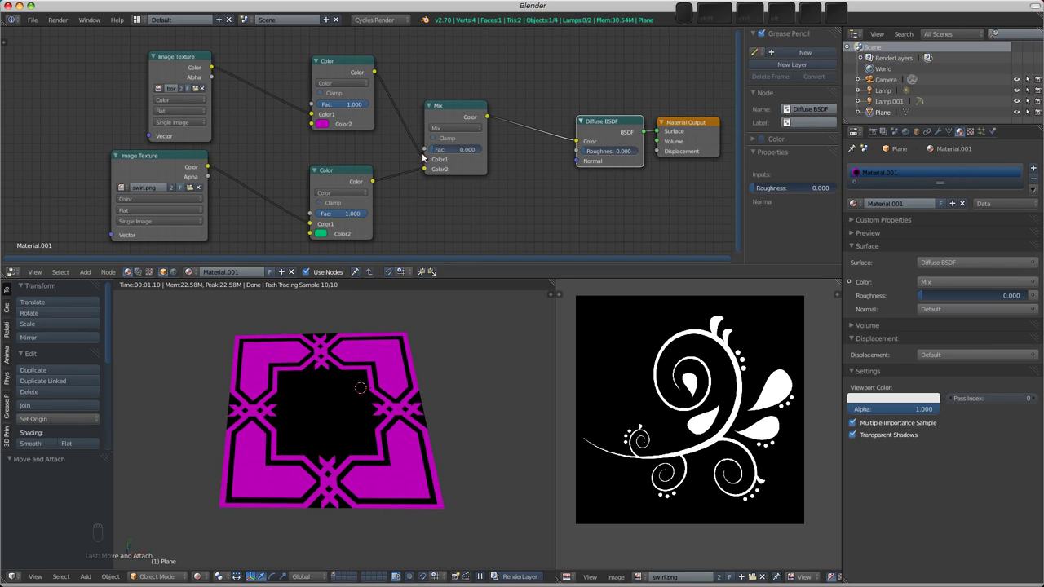
pyautogui.moveTo(425, 152); pyautogui.dragTo(477, 152)
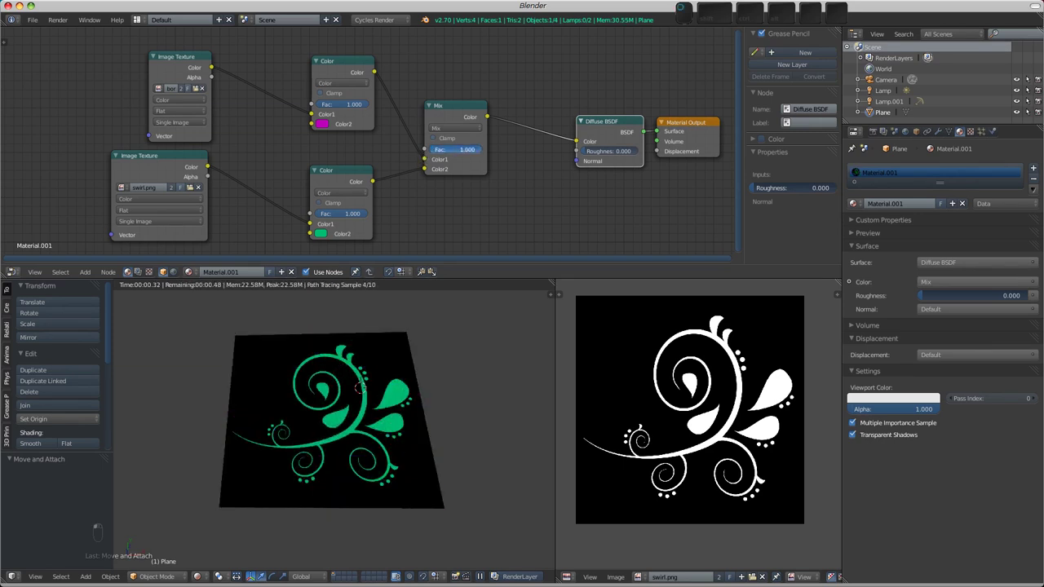
pyautogui.moveTo(465, 154); pyautogui.dragTo(422, 155)
pyautogui.click(424, 153)
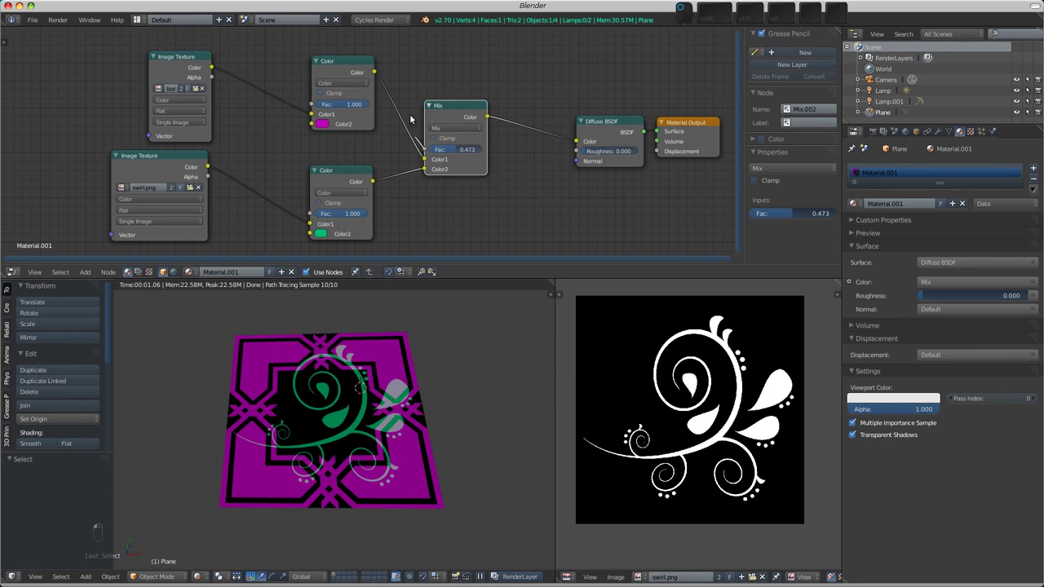
pyautogui.moveTo(423, 153); pyautogui.dragTo(439, 153)
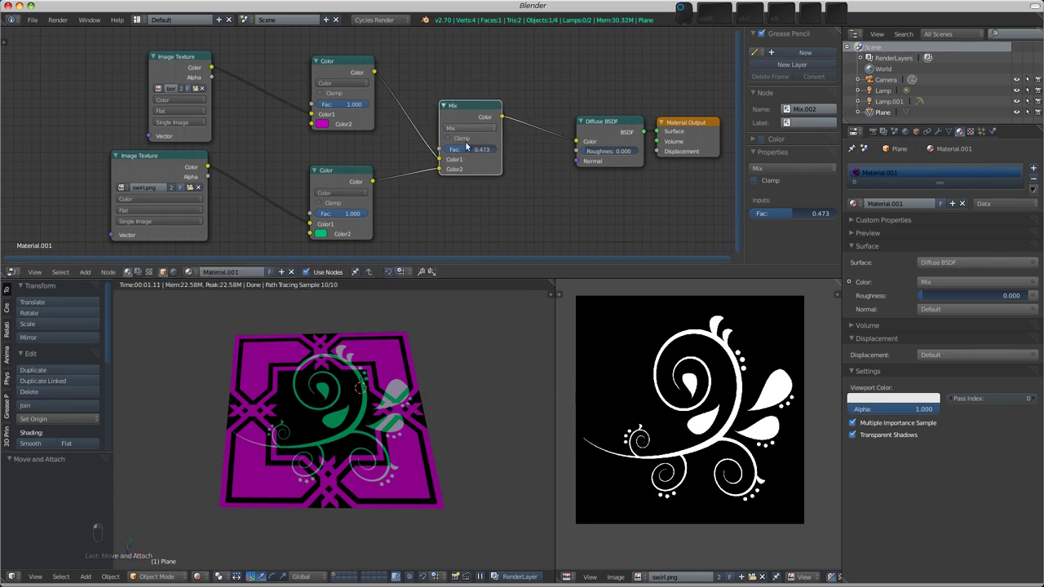
pyautogui.click(705, 422)
pyautogui.moveTo(705, 422); pyautogui.dragTo(620, 372)
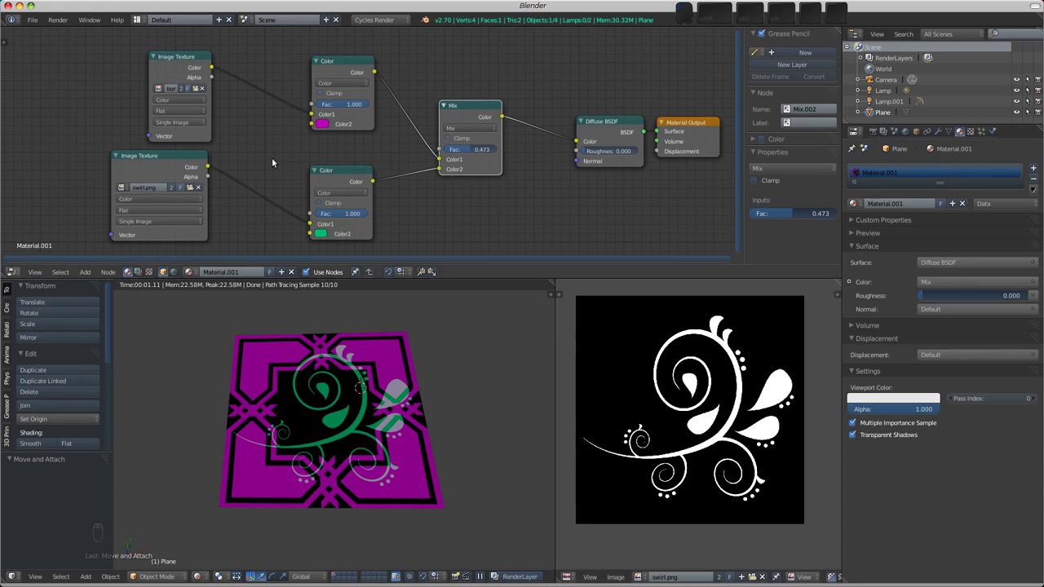
pyautogui.click(172, 155)
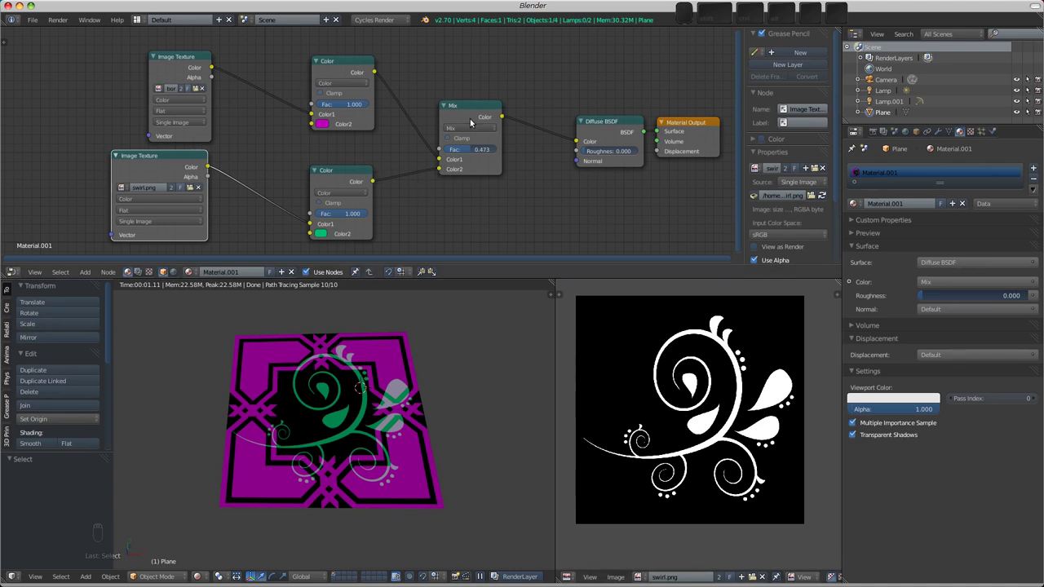
# Drive the Mix node's Fac with the swirl texture's Color, test other links, then undo them.
pyautogui.moveTo(460, 121); pyautogui.dragTo(470, 114)
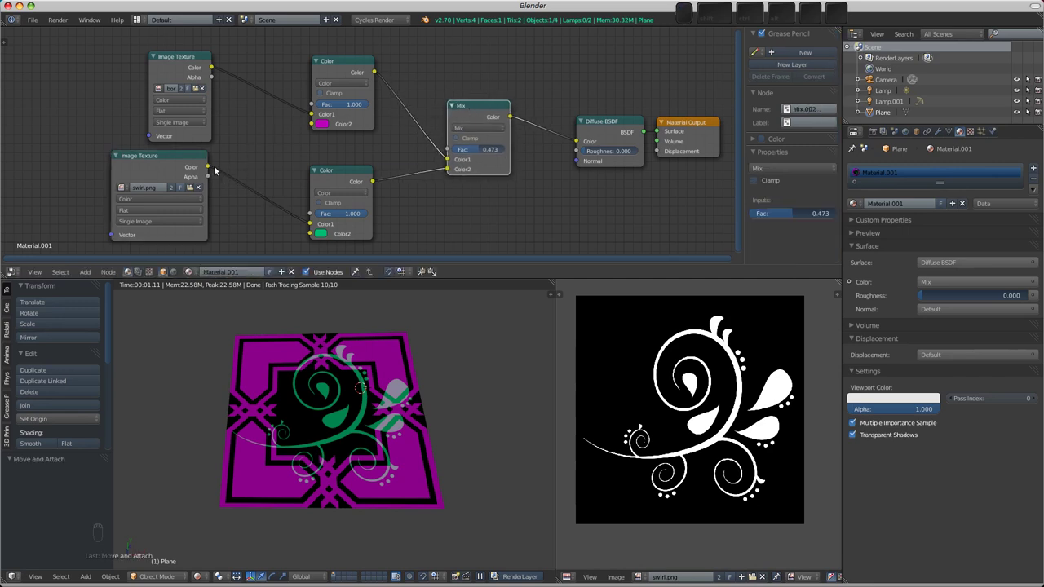
pyautogui.moveTo(208, 168); pyautogui.dragTo(447, 150)
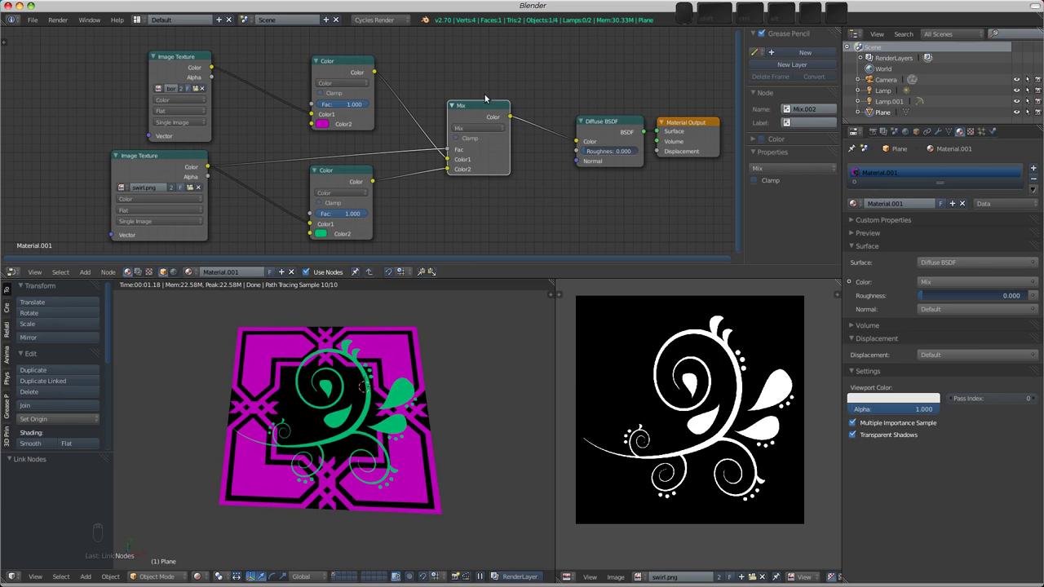
pyautogui.moveTo(487, 113); pyautogui.dragTo(508, 111)
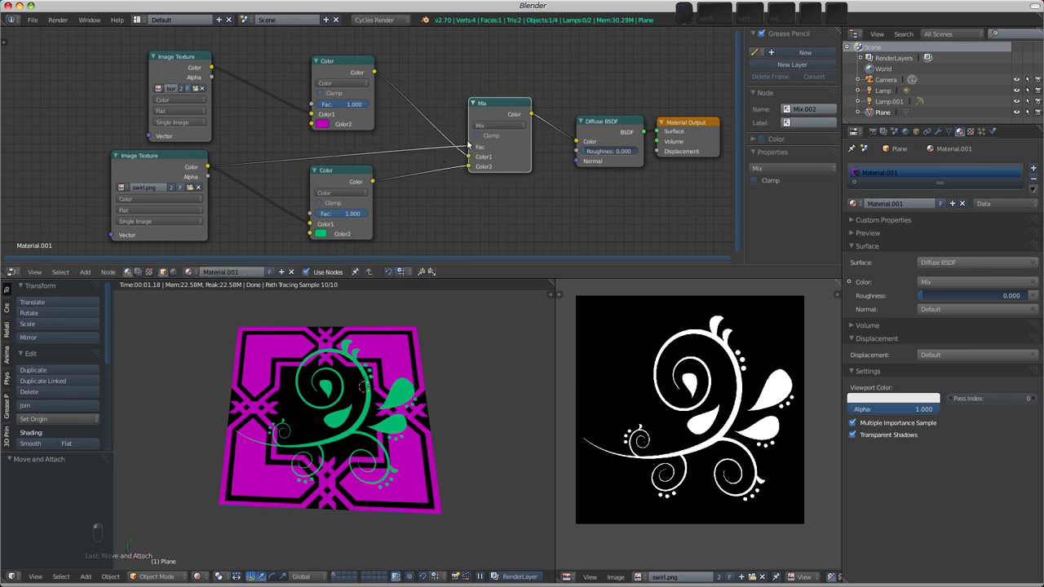
pyautogui.moveTo(469, 167); pyautogui.dragTo(373, 72)
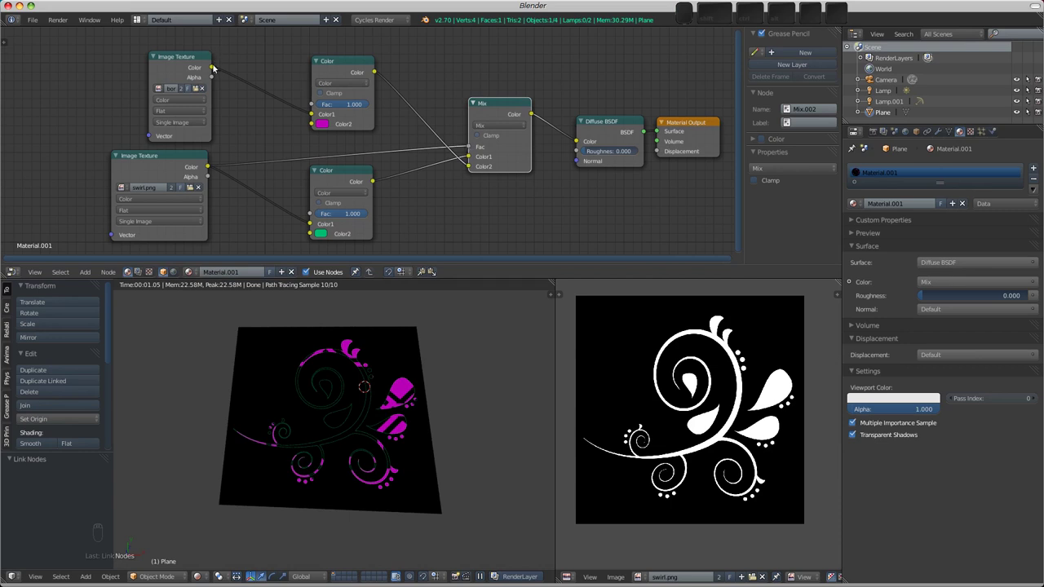
pyautogui.moveTo(211, 67); pyautogui.dragTo(471, 145)
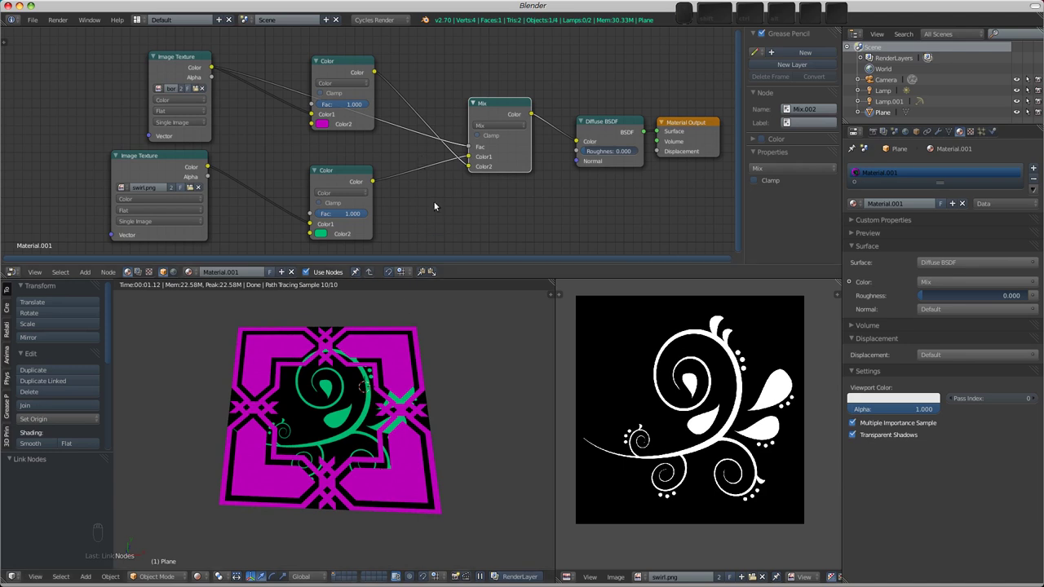
pyautogui.hotkey('ctrl', 'z')
pyautogui.hotkey('ctrl', 'z')
pyautogui.hotkey('ctrl', 'z')
pyautogui.hotkey('ctrl', 'z')
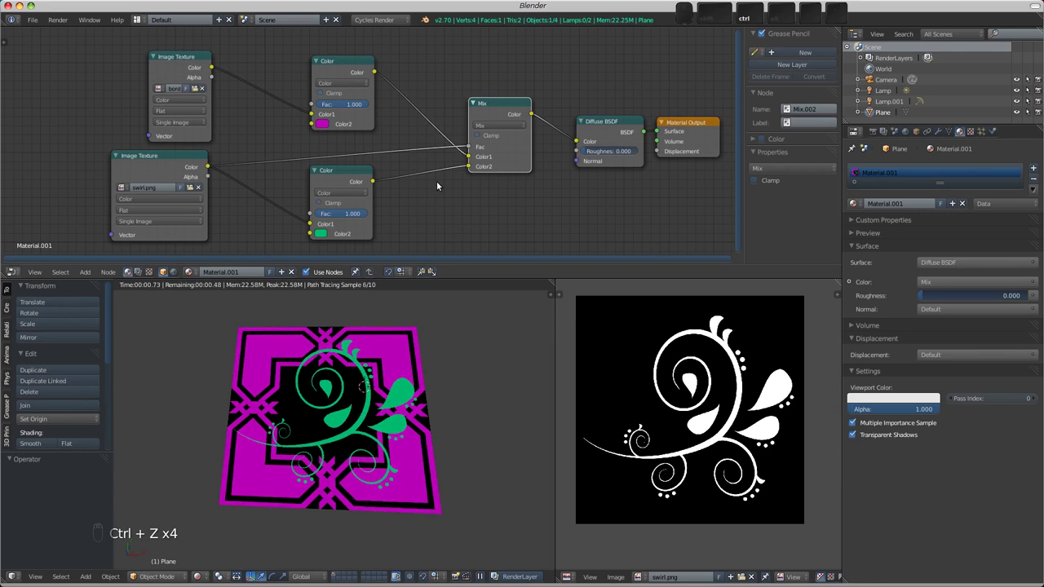
# Move the Material Output and Diffuse BSDF nodes right and fit all nodes in view.
pyautogui.scroll(-2, 401, 156)
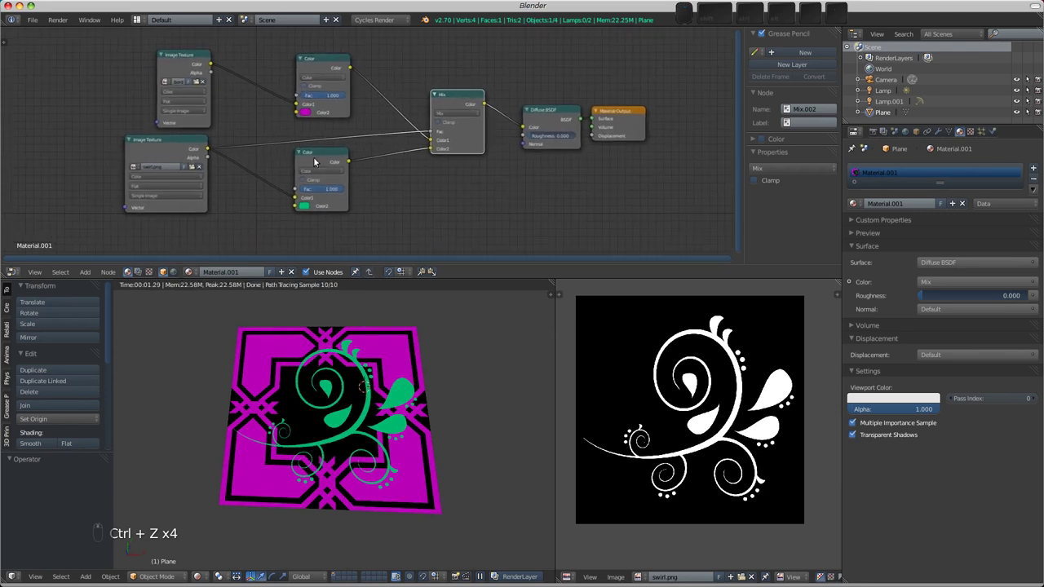
pyautogui.moveTo(635, 120); pyautogui.dragTo(718, 121)
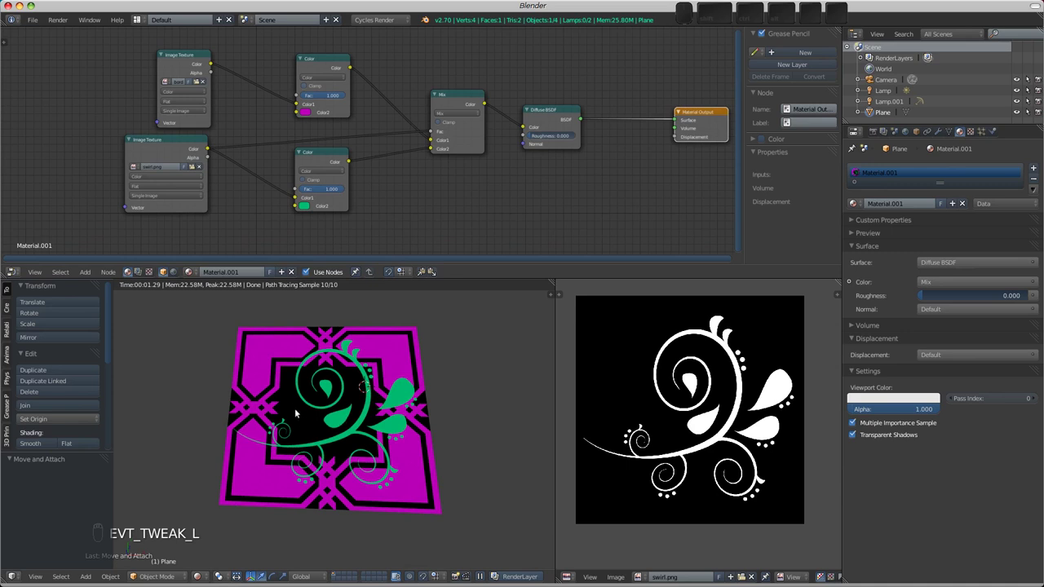
pyautogui.moveTo(551, 119); pyautogui.dragTo(556, 122)
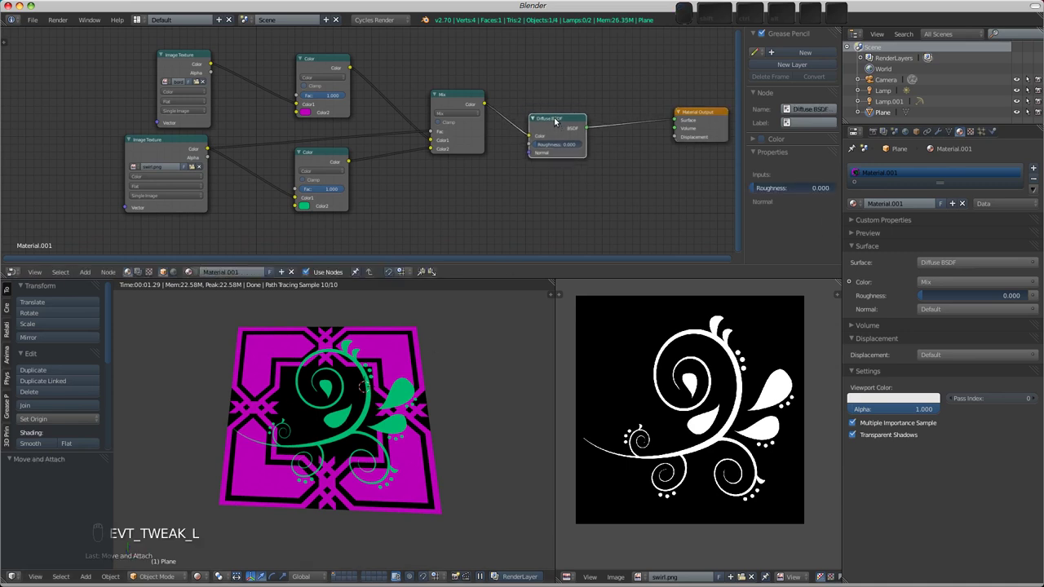
pyautogui.press('shift')
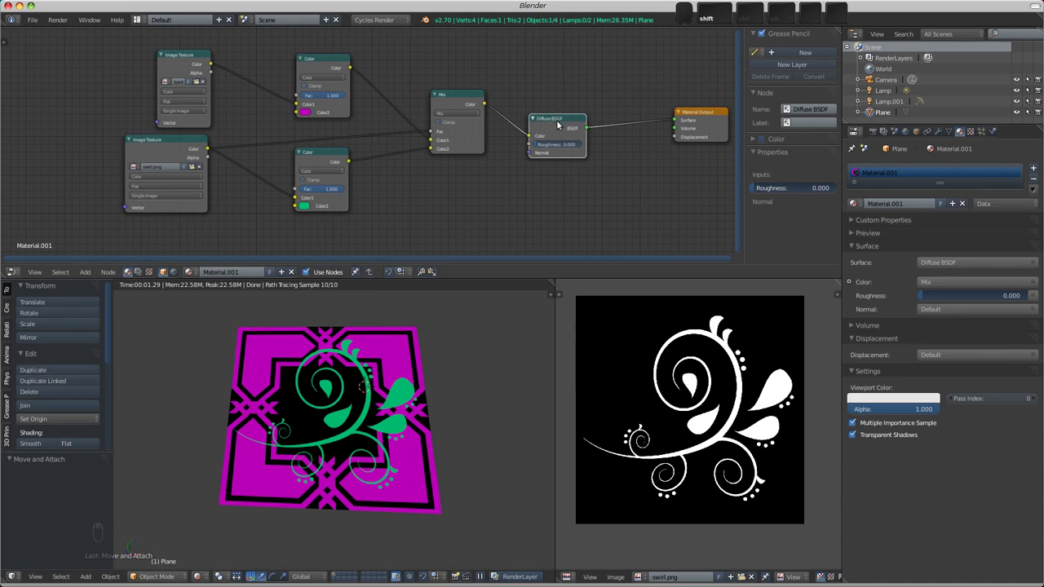
pyautogui.press('Home')
pyautogui.hotkey('shift', 's')
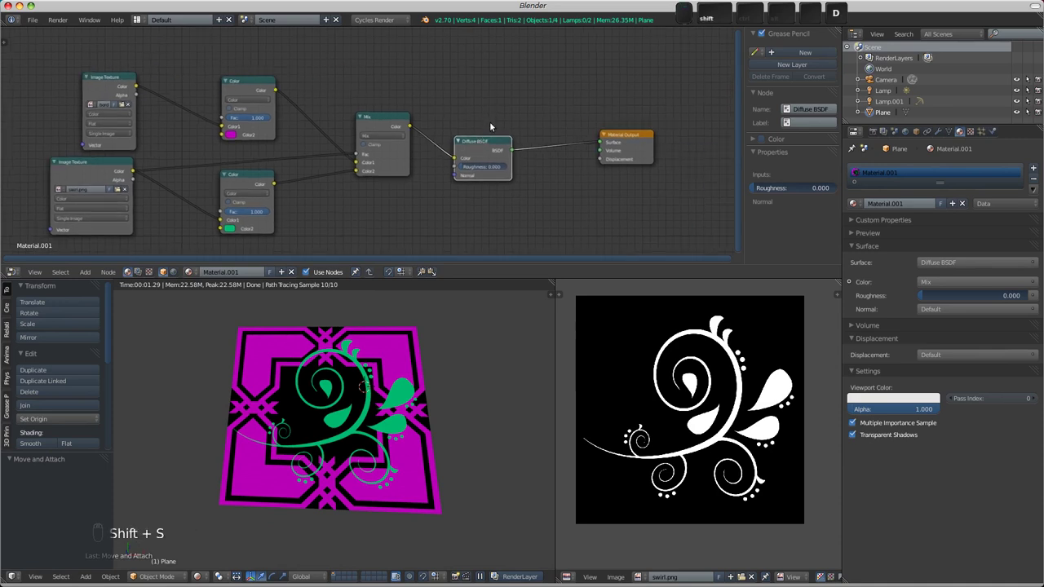
# Duplicate the Diffuse BSDF above the original and give it a light tan-yellow colour.
pyautogui.hotkey('shift', 'd')
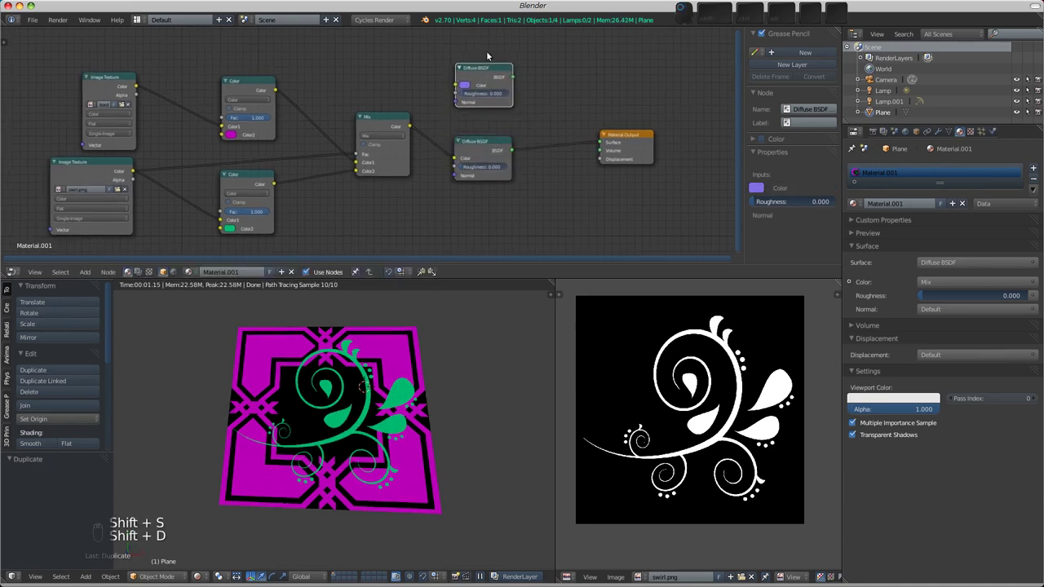
pyautogui.click(486, 51)
pyautogui.click(464, 85)
pyautogui.click(477, 135)
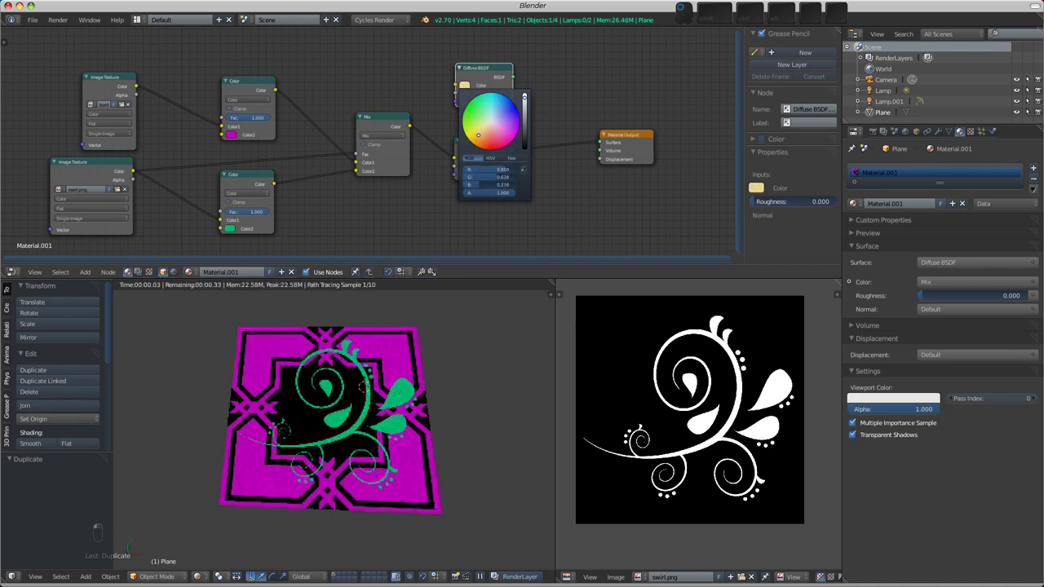
pyautogui.click(479, 134)
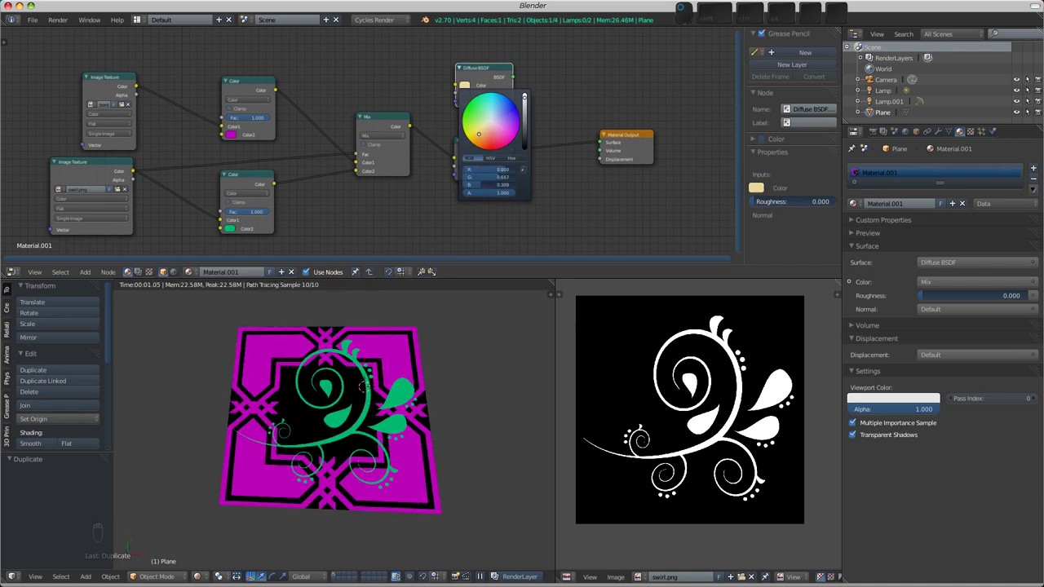
# Move the Material Output further right and add a Mix Shader node.
pyautogui.hscroll(2, 529, 111)
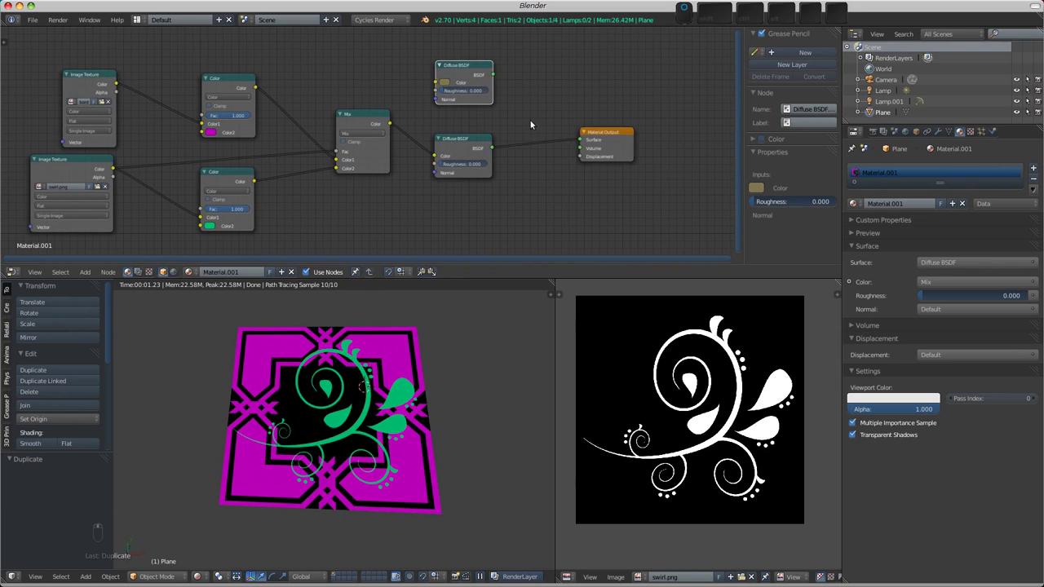
pyautogui.moveTo(620, 140); pyautogui.dragTo(676, 140)
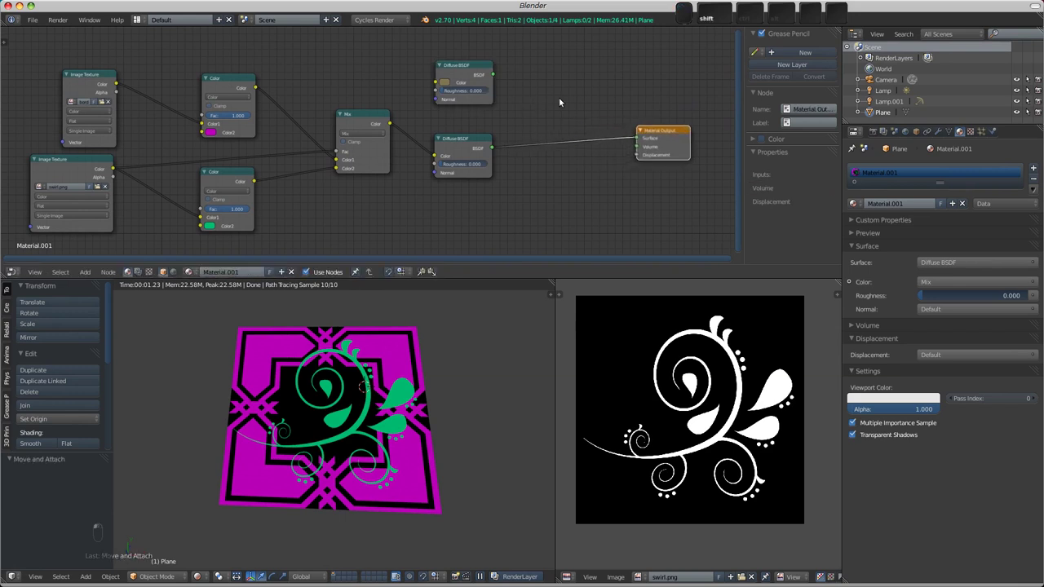
pyautogui.hotkey('shift', 'a')
pyautogui.moveTo(555, 77)
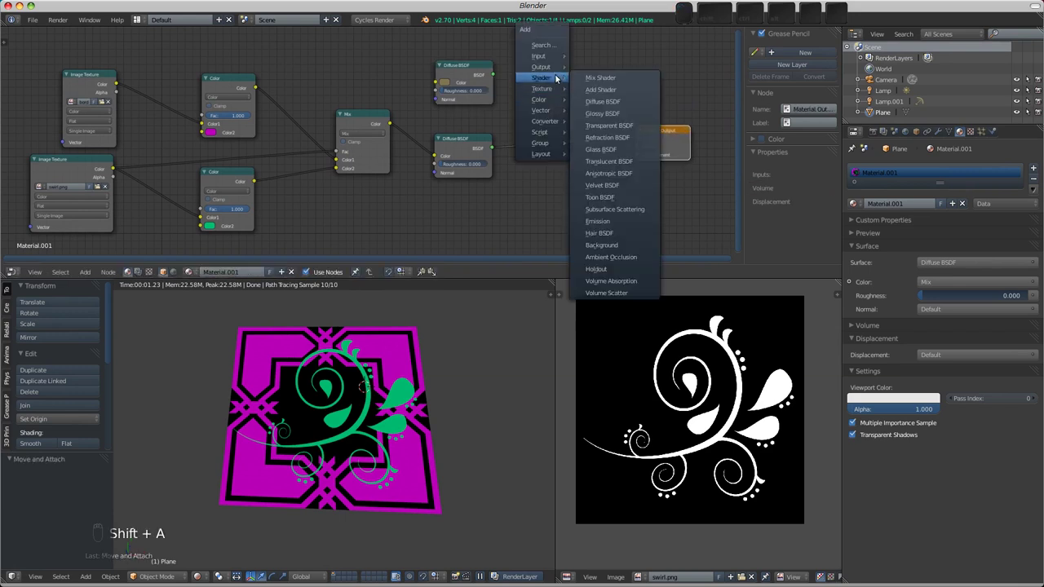
pyautogui.click(599, 79)
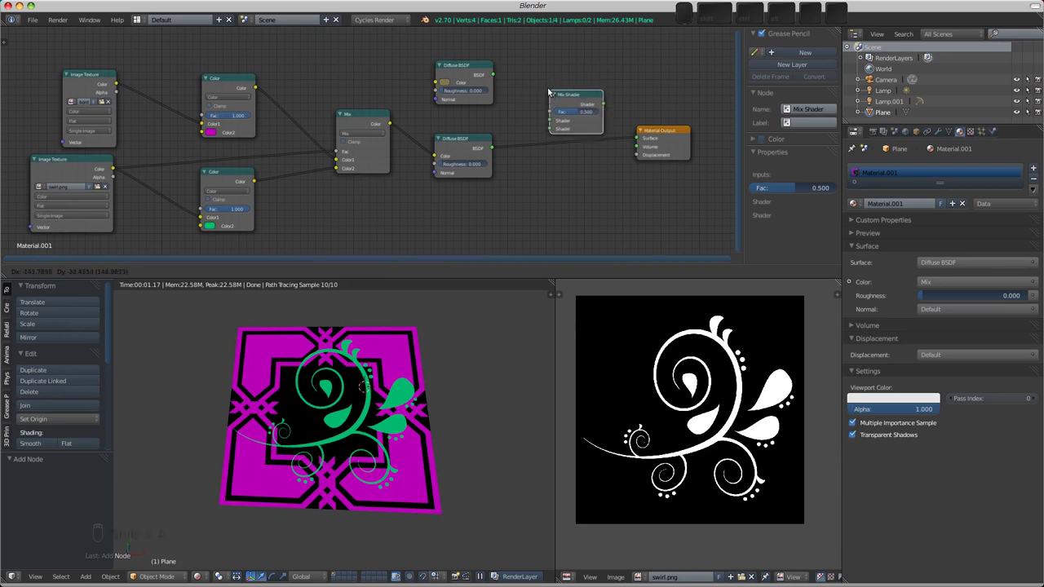
# Insert the Mix Shader before the Output, feed it the tan Diffuse BSDF, and test Fac 0, then 1.
pyautogui.click(540, 130)
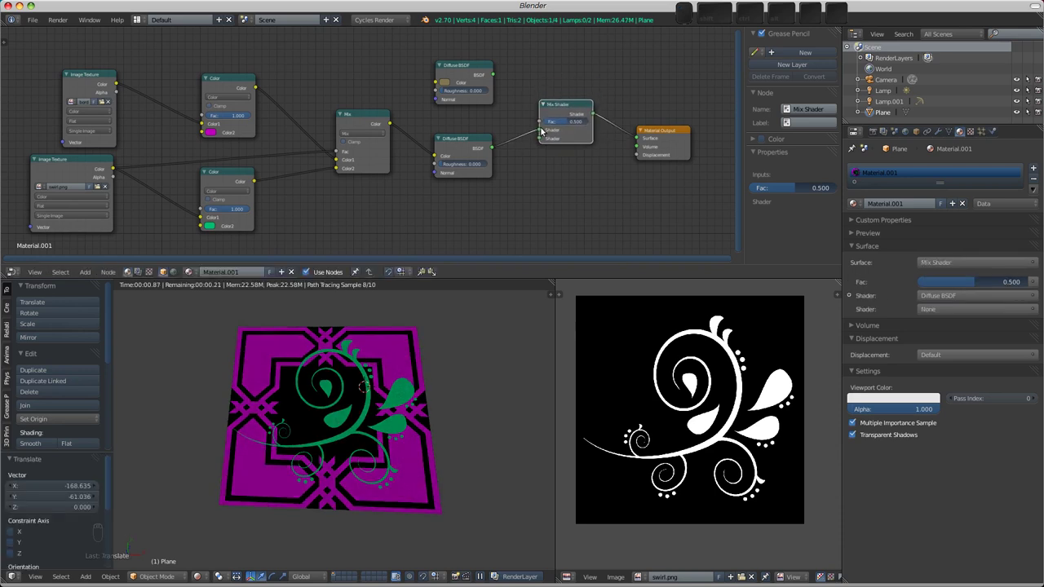
pyautogui.moveTo(539, 130); pyautogui.dragTo(540, 138)
pyautogui.moveTo(492, 74); pyautogui.dragTo(579, 120)
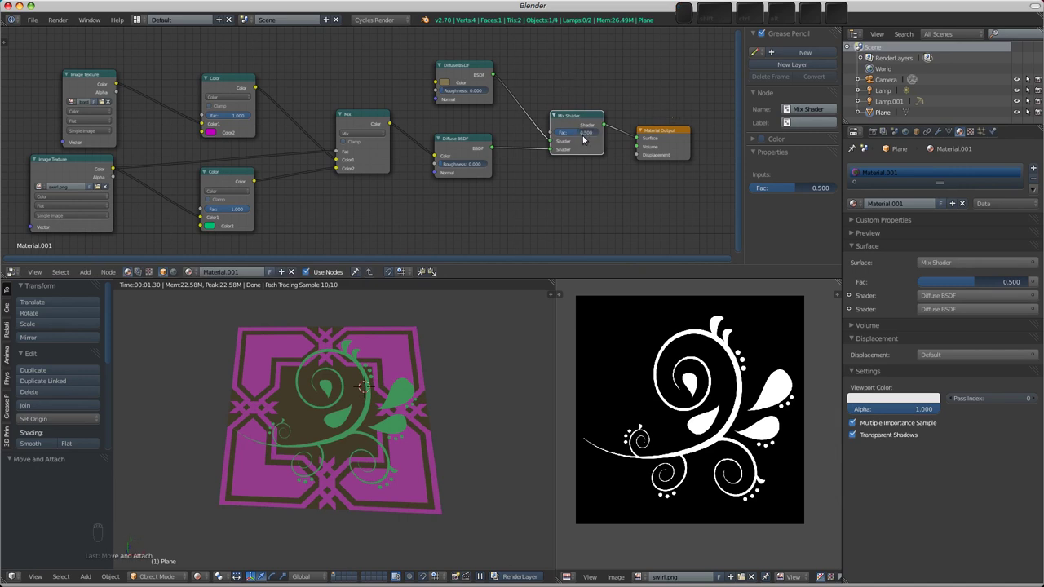
pyautogui.moveTo(583, 133); pyautogui.dragTo(558, 136)
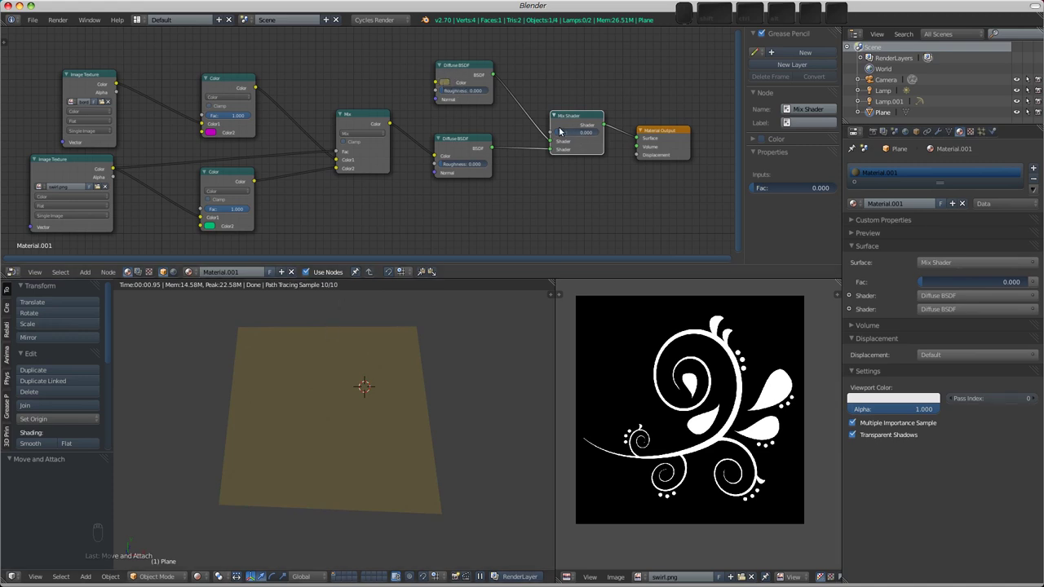
pyautogui.moveTo(559, 132); pyautogui.dragTo(602, 137)
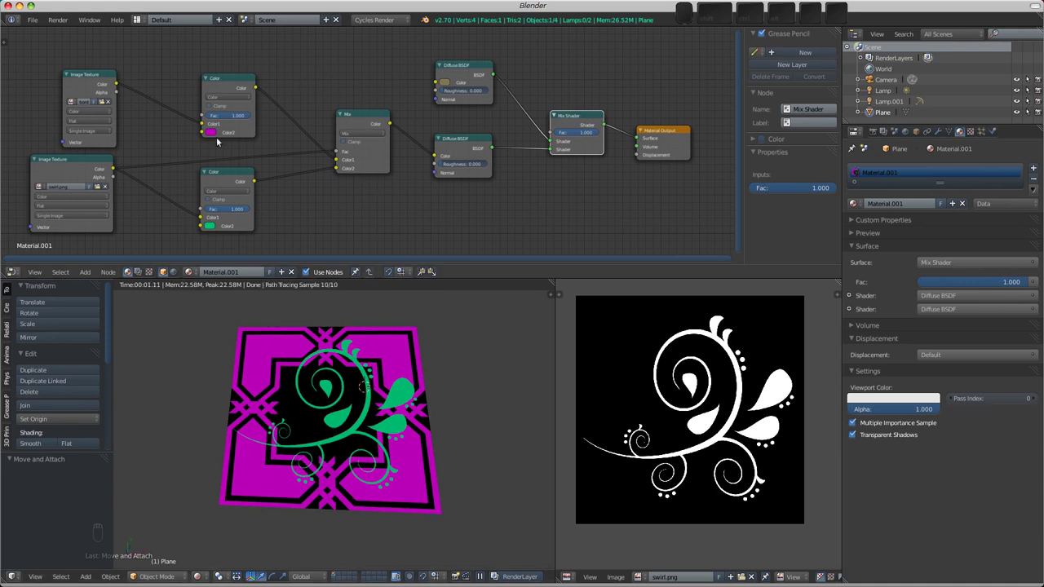
pyautogui.scroll(-1, 409, 193)
pyautogui.moveTo(410, 168); pyautogui.dragTo(469, 147, button='middle')
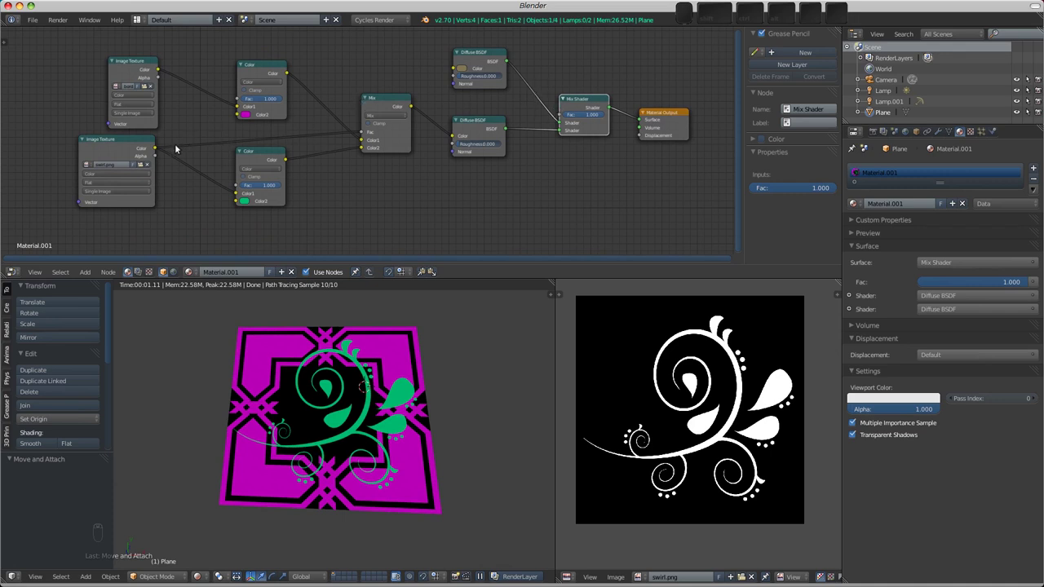
pyautogui.moveTo(153, 151); pyautogui.dragTo(559, 115)
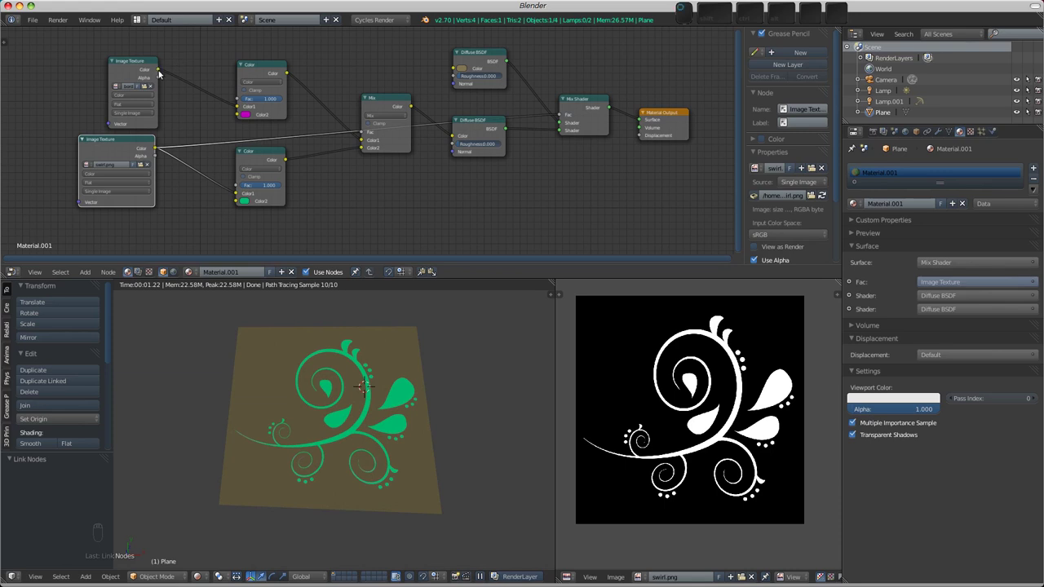
pyautogui.moveTo(158, 73); pyautogui.dragTo(560, 117)
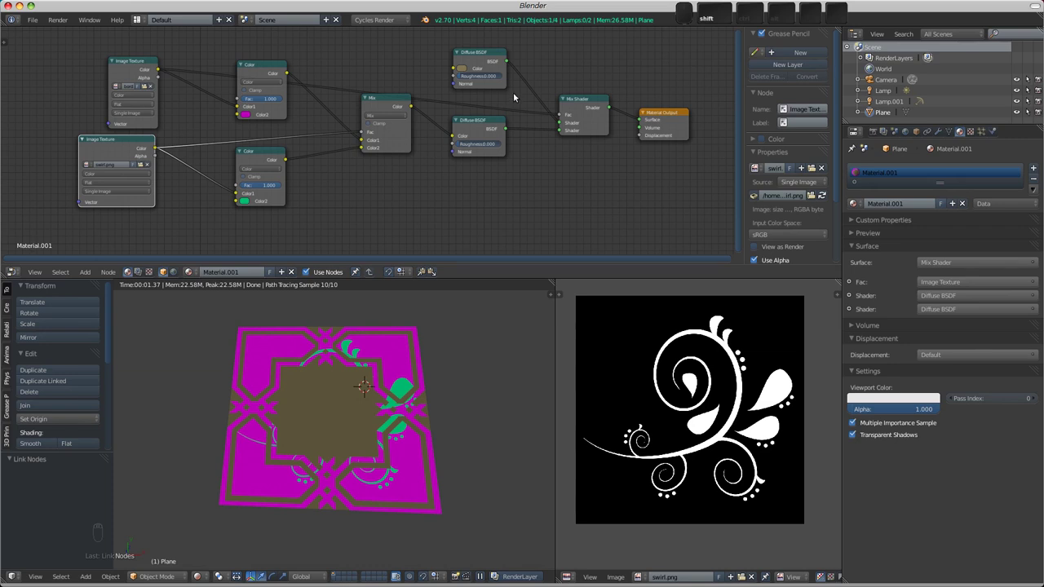
pyautogui.keyDown('shift'); pyautogui.moveTo(514, 95); pyautogui.dragTo(519, 120, button='right'); pyautogui.keyUp('shift')
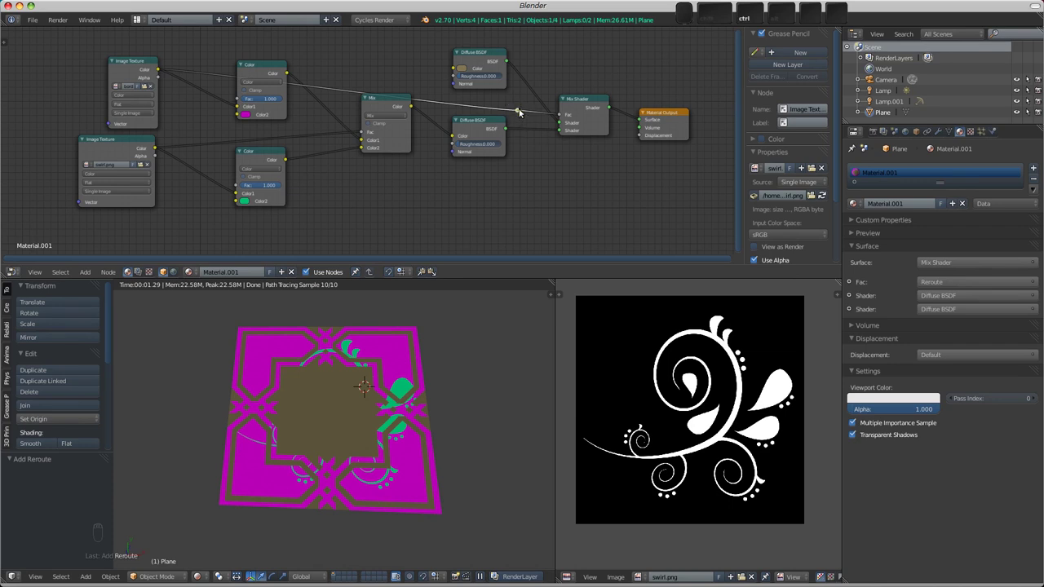
pyautogui.hotkey('ctrl', 'x')
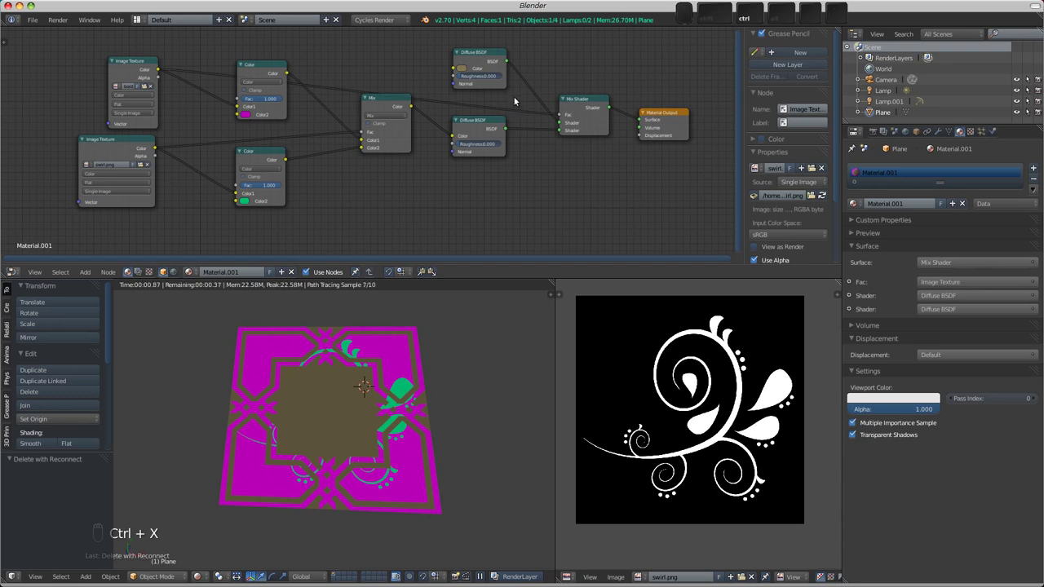
pyautogui.keyDown('ctrl'); pyautogui.moveTo(526, 115); pyautogui.dragTo(523, 118, button='right'); pyautogui.keyUp('ctrl')
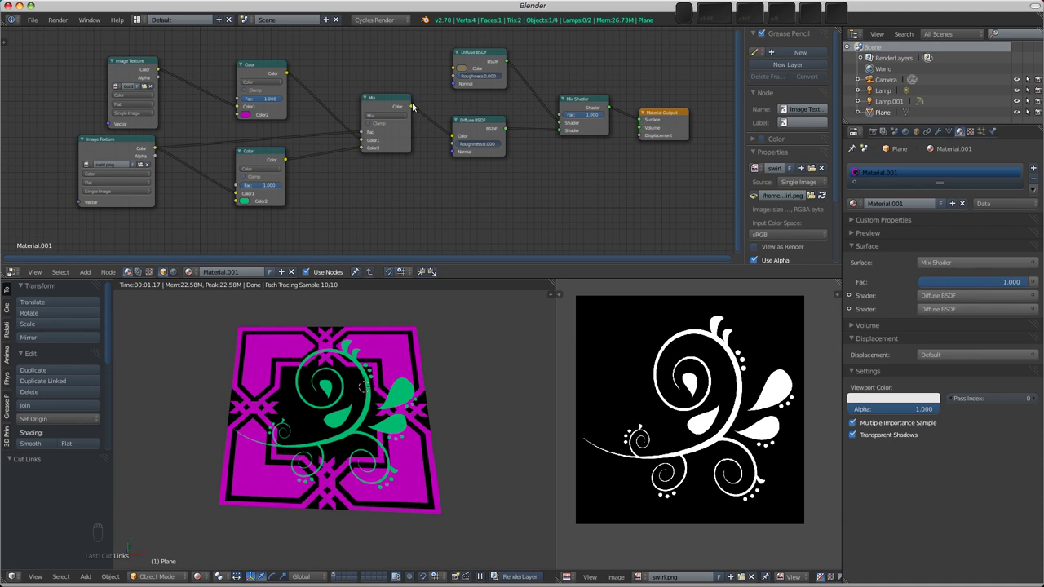
pyautogui.moveTo(411, 107); pyautogui.dragTo(555, 115)
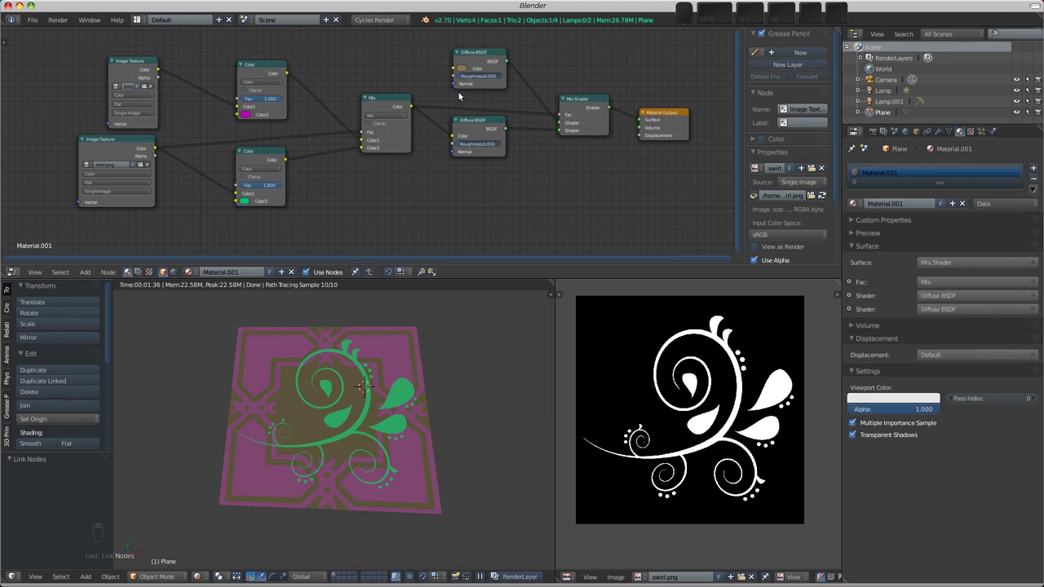
pyautogui.keyDown('ctrl'); pyautogui.moveTo(515, 97); pyautogui.dragTo(538, 124, button='right'); pyautogui.keyUp('ctrl')
# Add a Math Add node below the Mix node.
pyautogui.moveTo(344, 194); pyautogui.dragTo(350, 176, button='middle')
pyautogui.scroll(-1, 319, 158)
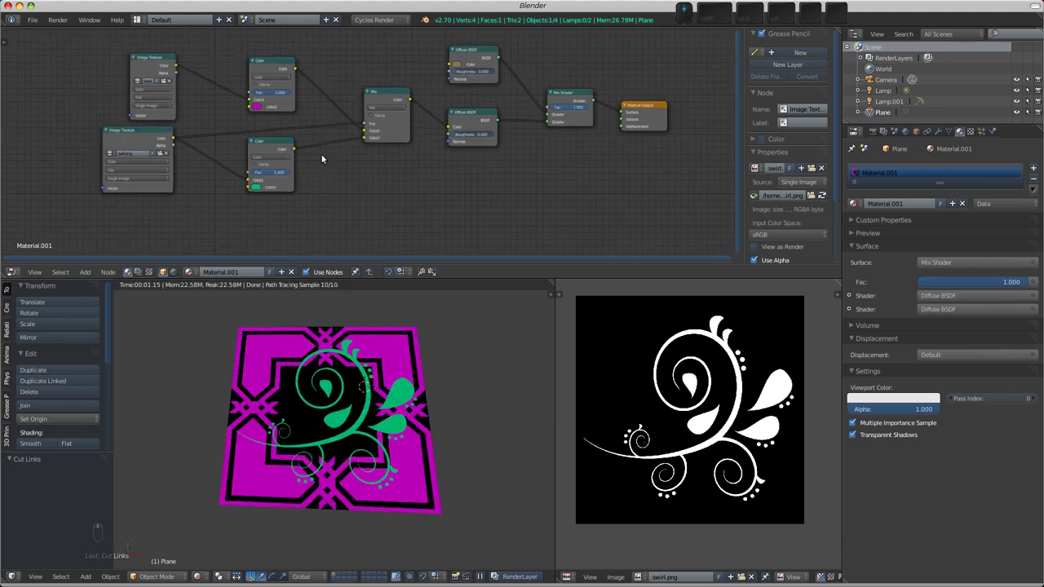
pyautogui.rightClick(150, 62)
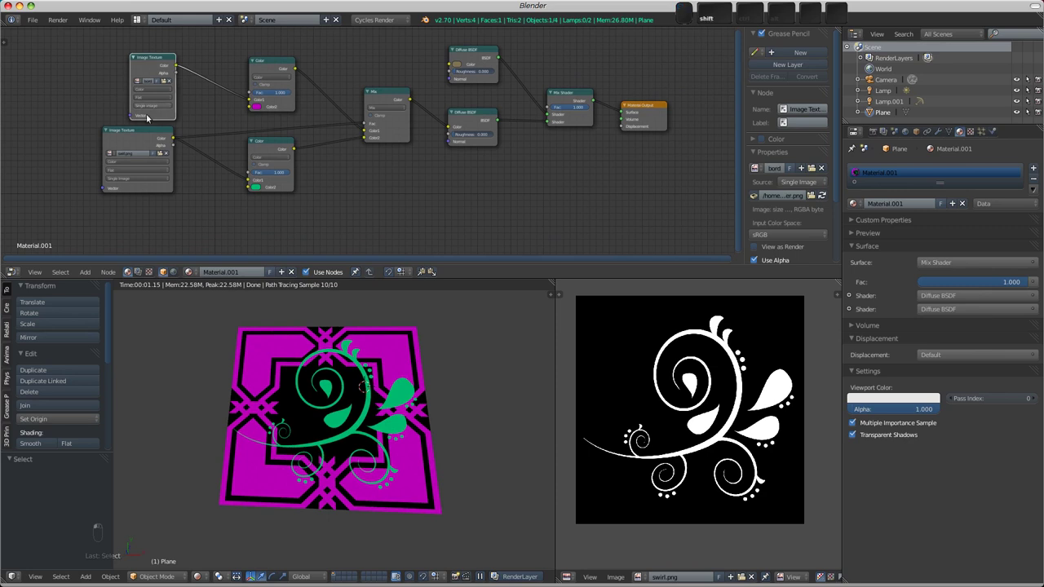
pyautogui.keyDown('shift'); pyautogui.rightClick(145, 141); pyautogui.keyUp('shift')
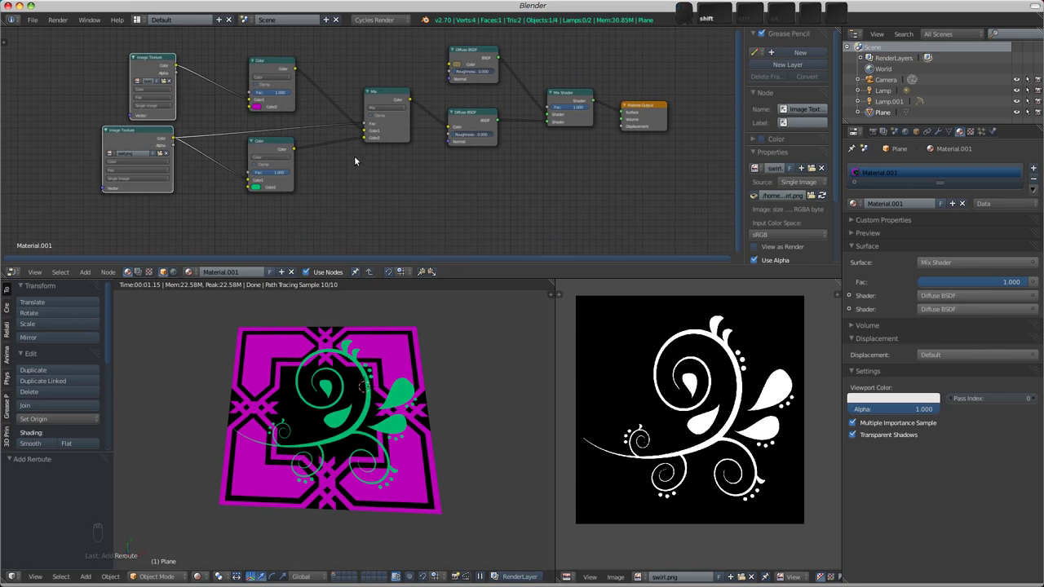
pyautogui.hotkey('shift', 'a')
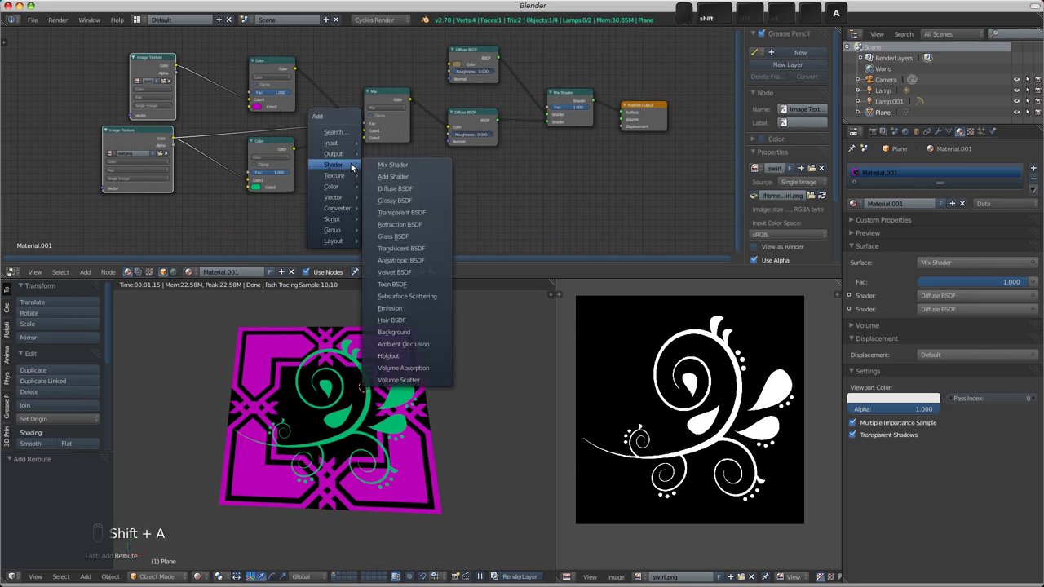
pyautogui.moveTo(346, 208)
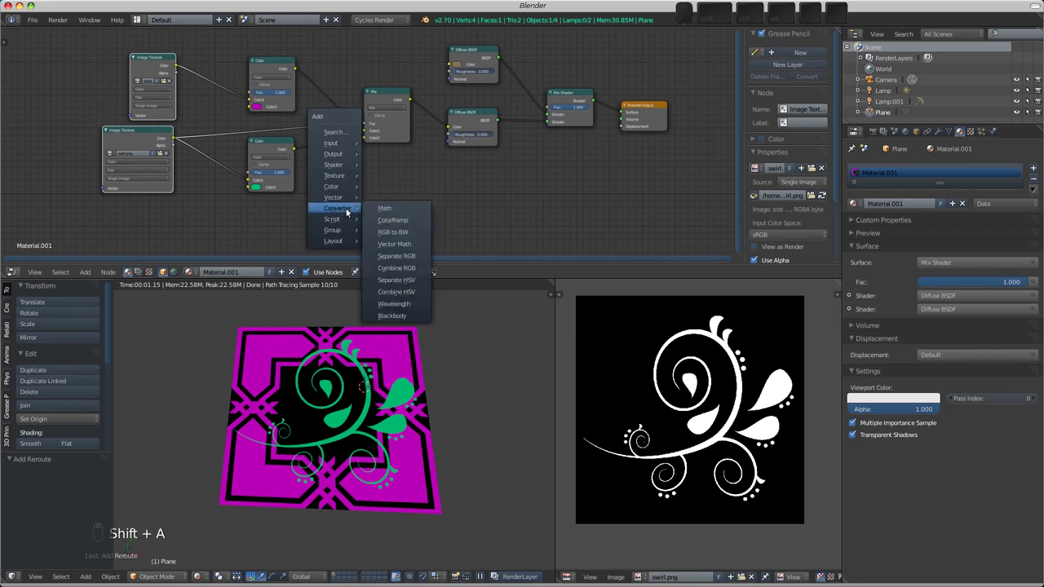
pyautogui.click(383, 211)
pyautogui.click(354, 169)
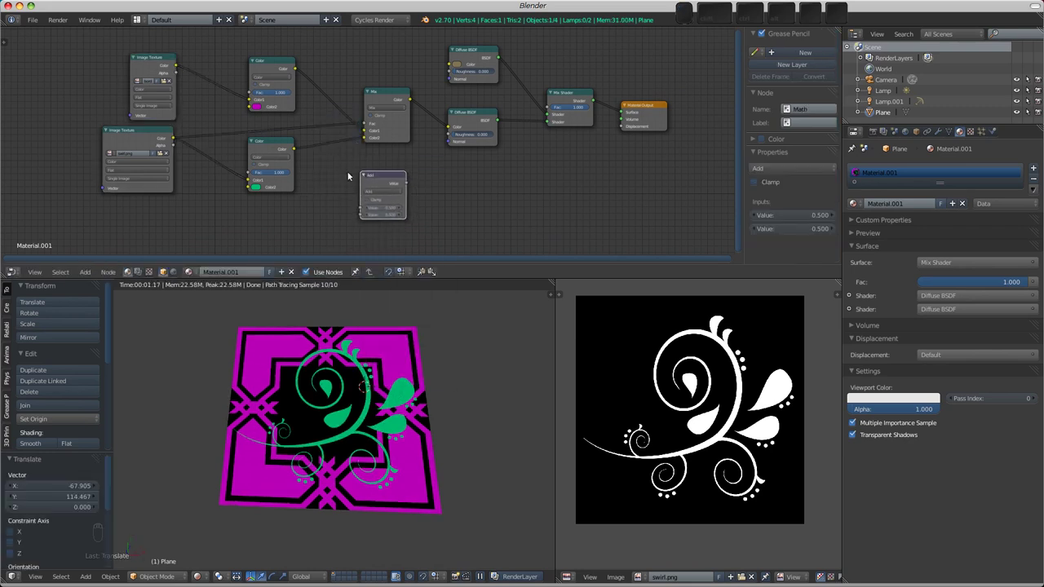
# Connect both Image Texture outputs to the Add node's two Value inputs.
pyautogui.scroll(1, 384, 187)
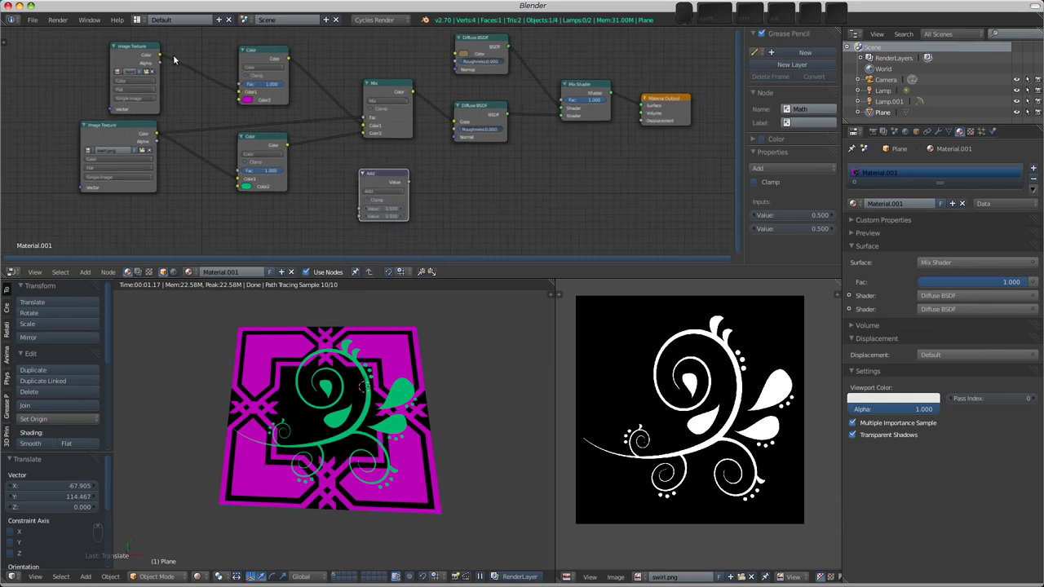
pyautogui.moveTo(160, 56); pyautogui.dragTo(359, 210)
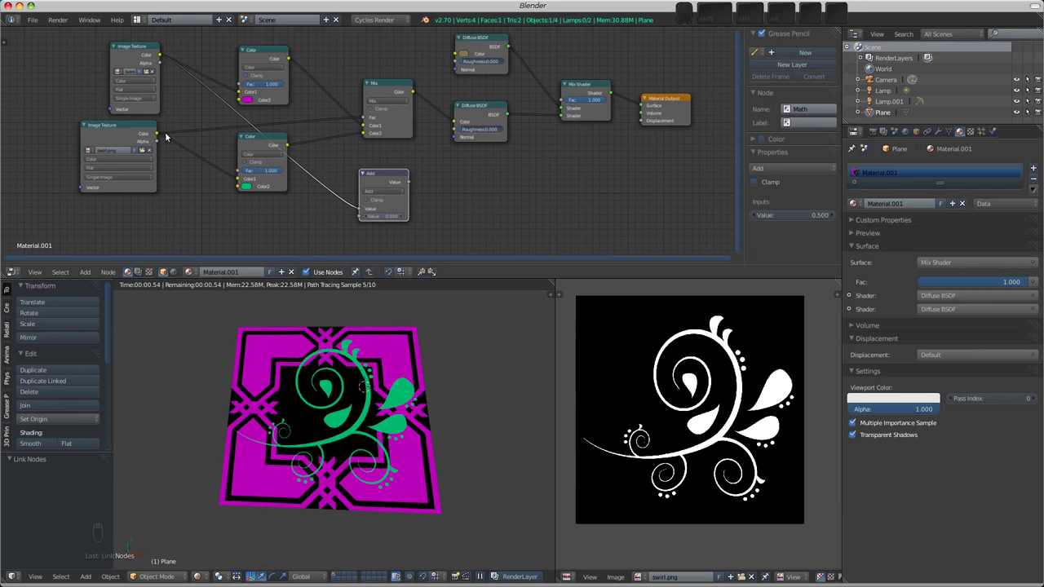
pyautogui.moveTo(156, 134); pyautogui.dragTo(359, 217)
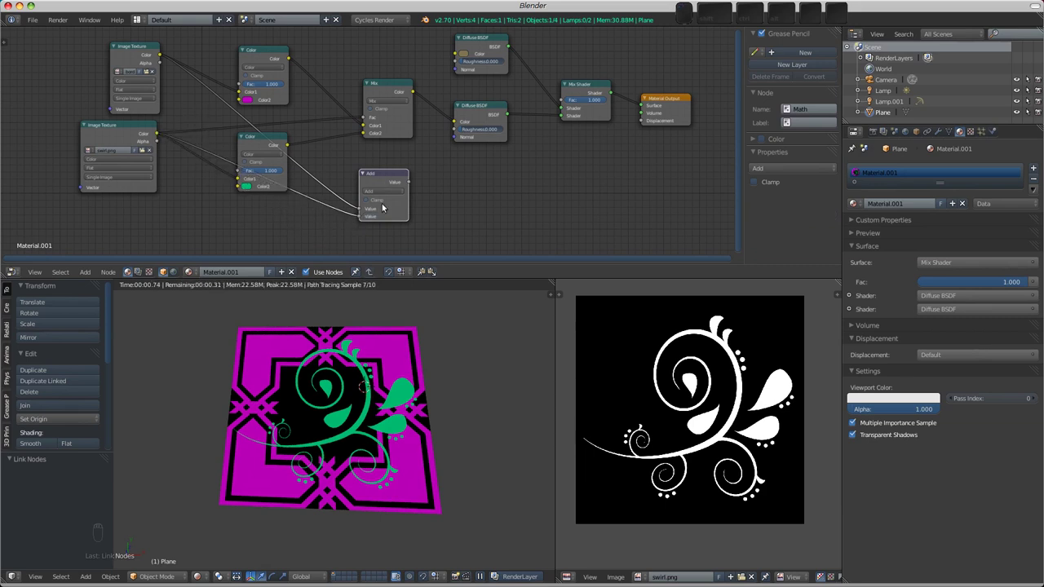
pyautogui.keyDown('ctrl'); pyautogui.hscroll(1, 353, 207); pyautogui.keyUp('ctrl')
pyautogui.click(457, 110)
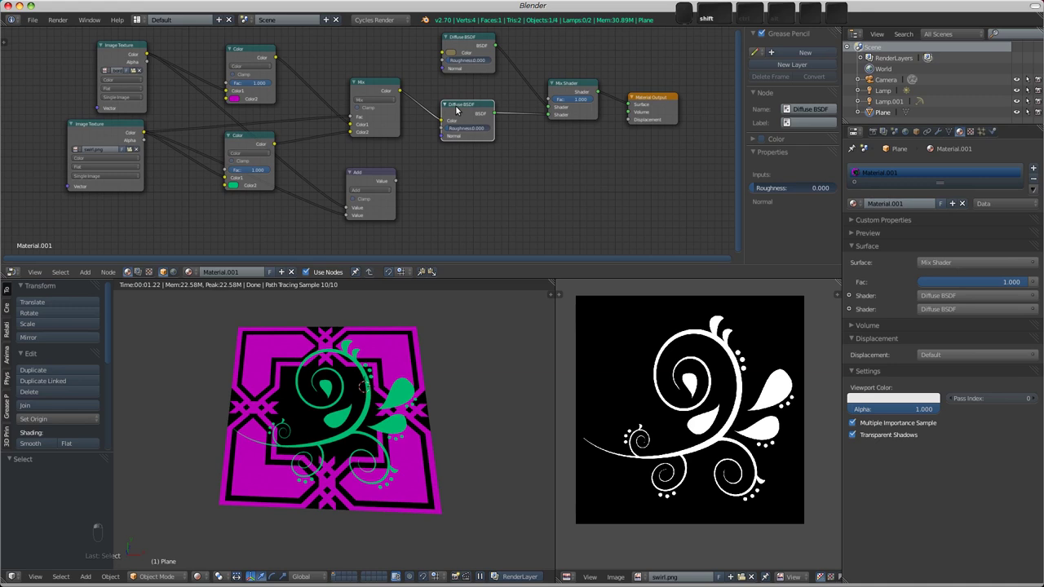
pyautogui.hotkey('shift', 'd')
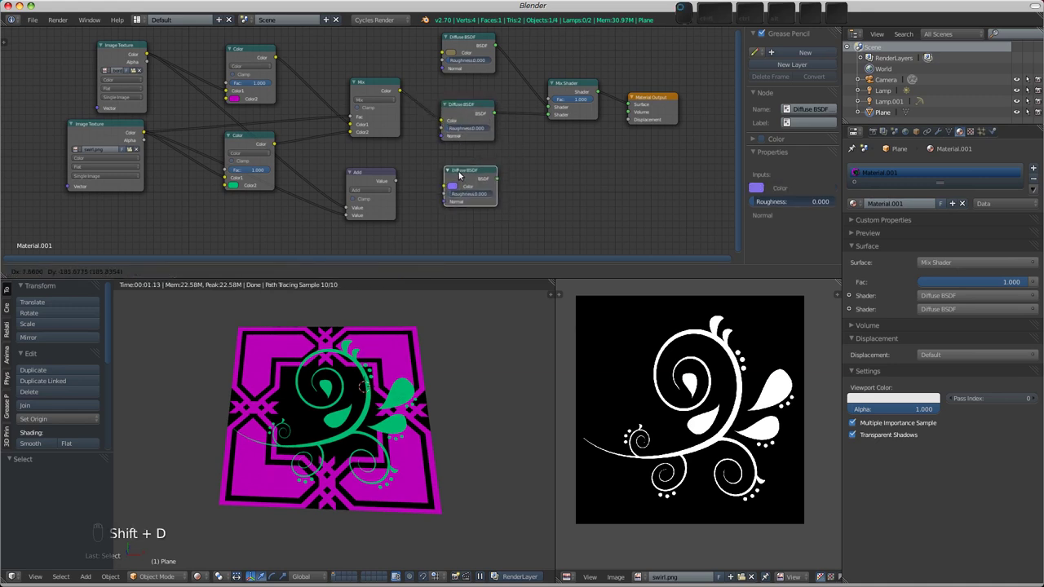
pyautogui.click(459, 176)
pyautogui.moveTo(494, 177); pyautogui.dragTo(627, 105)
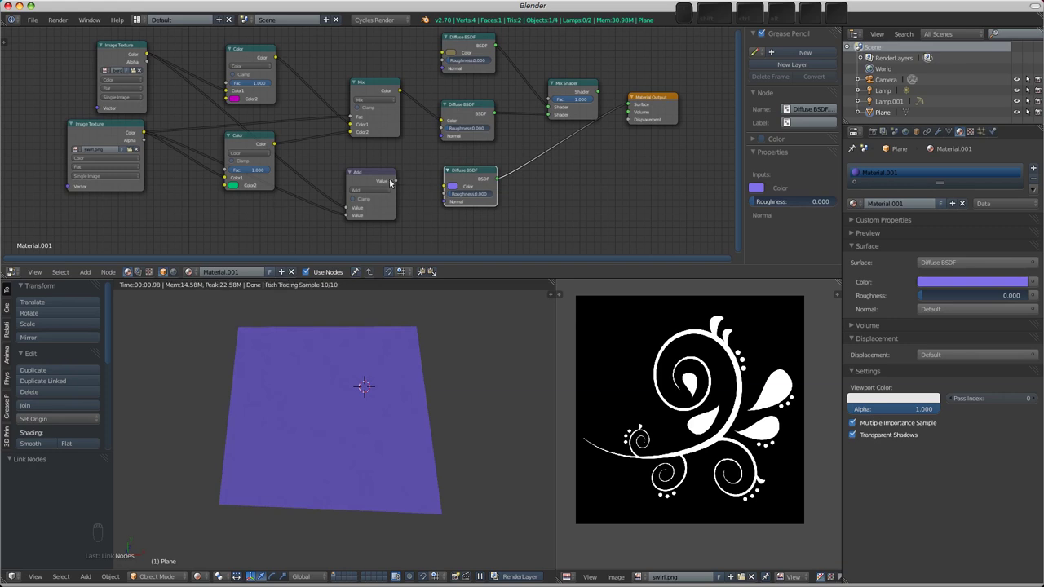
pyautogui.moveTo(396, 181); pyautogui.dragTo(448, 188)
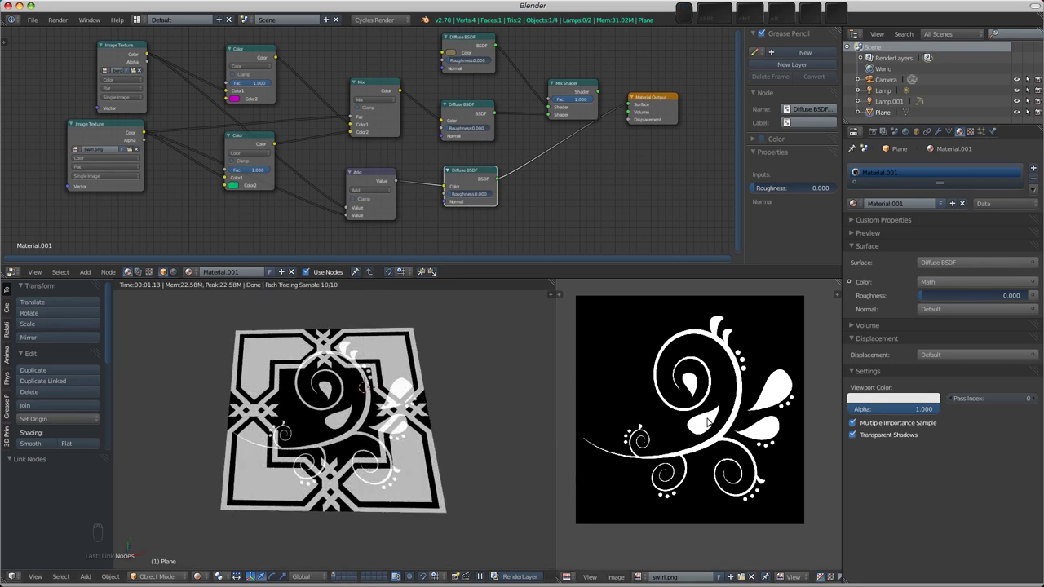
pyautogui.keyDown('ctrl'); pyautogui.moveTo(703, 425); pyautogui.dragTo(608, 375); pyautogui.keyUp('ctrl')
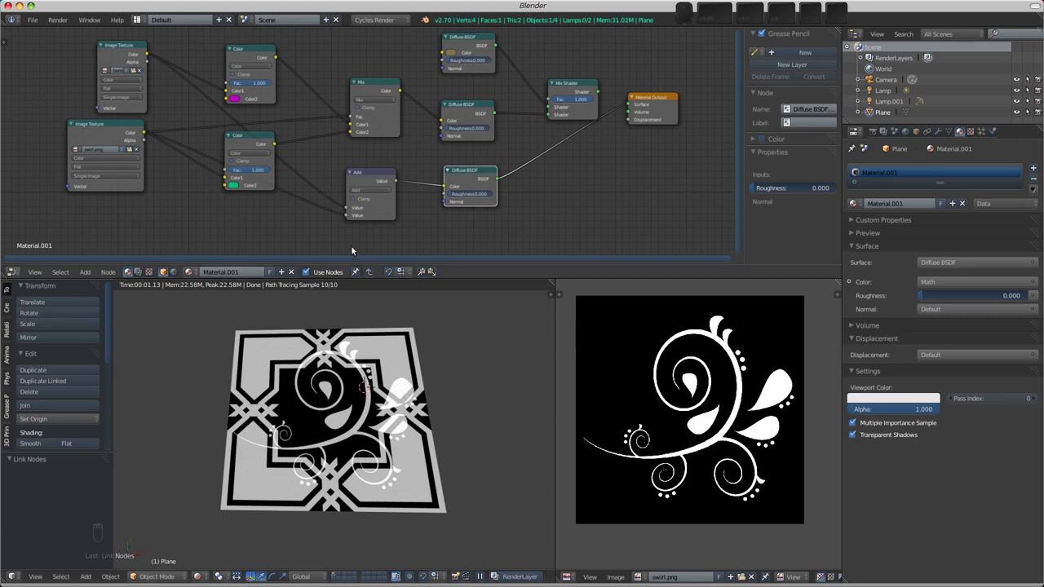
pyautogui.scroll(1, 353, 196)
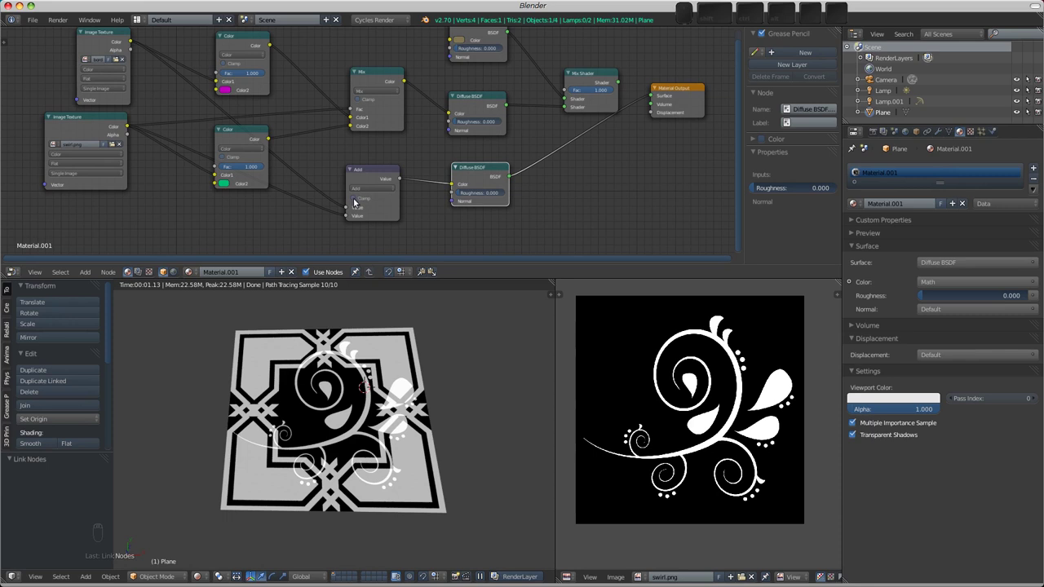
# Enable Clamp on the Add node and reposition the Add and Mix Shader nodes.
pyautogui.click(353, 199)
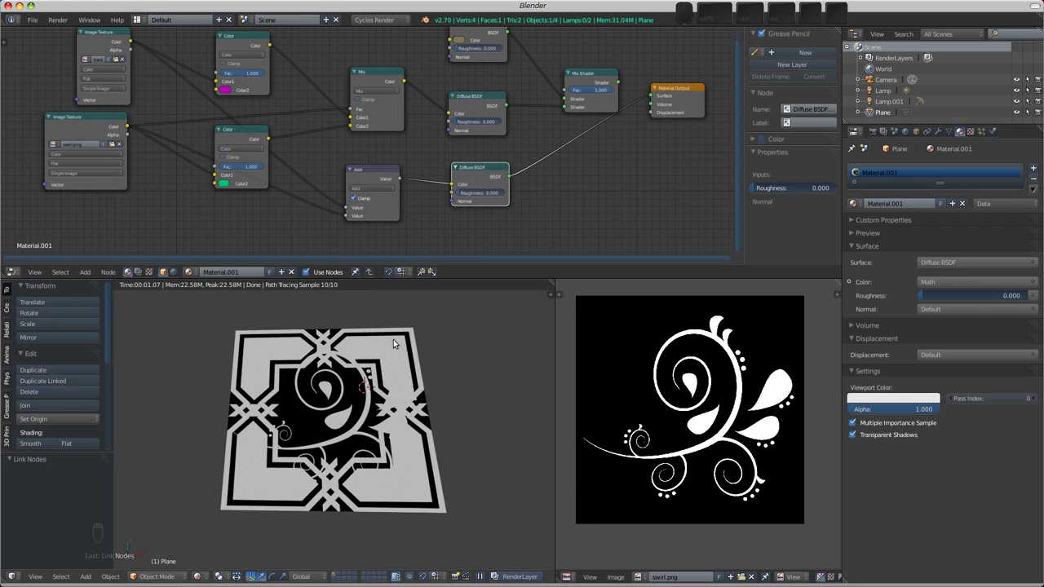
pyautogui.moveTo(464, 165); pyautogui.dragTo(443, 181, button='middle')
pyautogui.moveTo(369, 196); pyautogui.dragTo(387, 183)
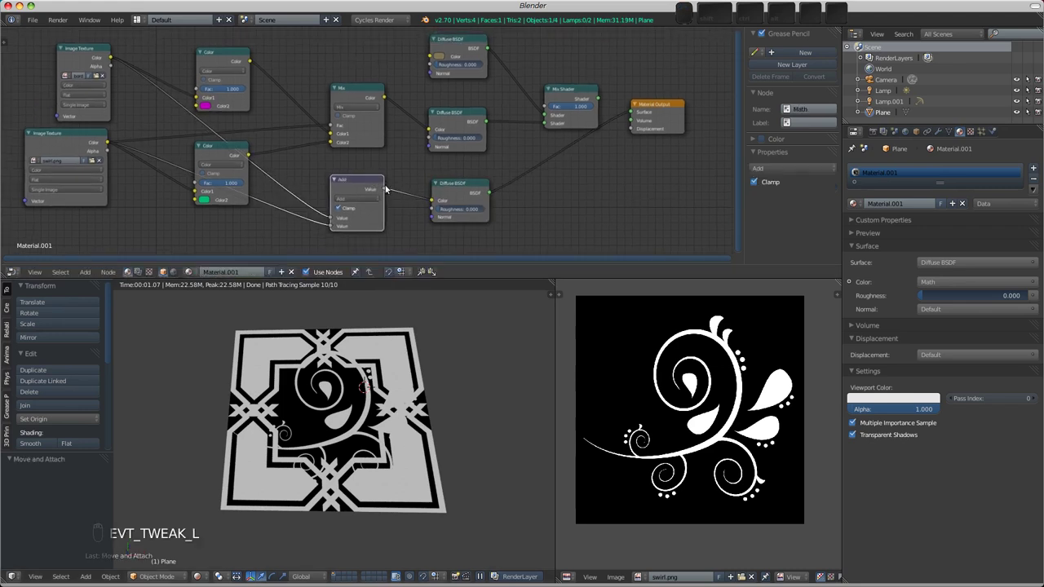
pyautogui.moveTo(567, 93); pyautogui.dragTo(530, 78)
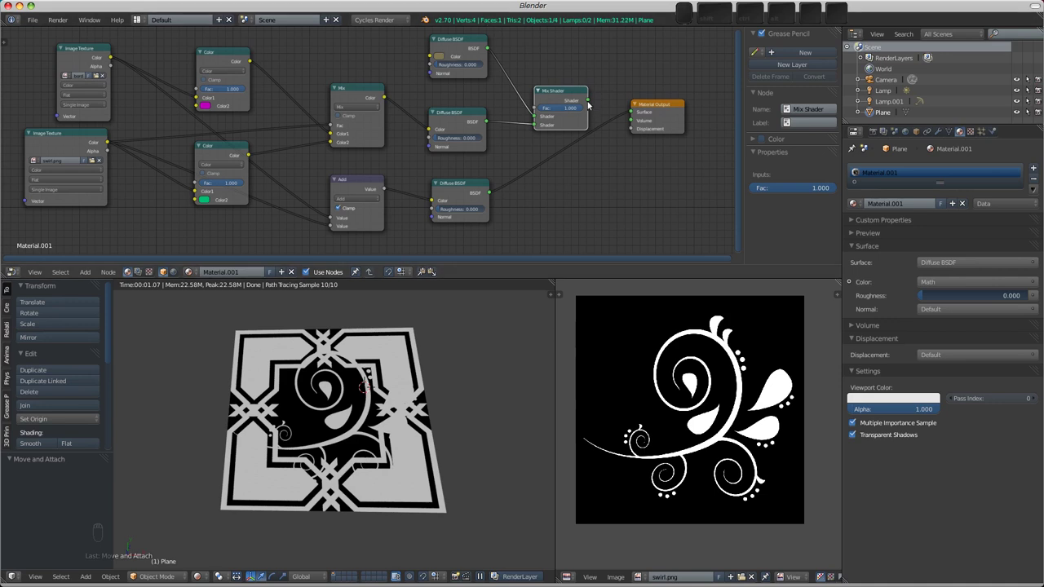
# Connect the Mix Shader to Surface and drive its Fac with the Add node's Value.
pyautogui.moveTo(588, 104); pyautogui.dragTo(633, 112)
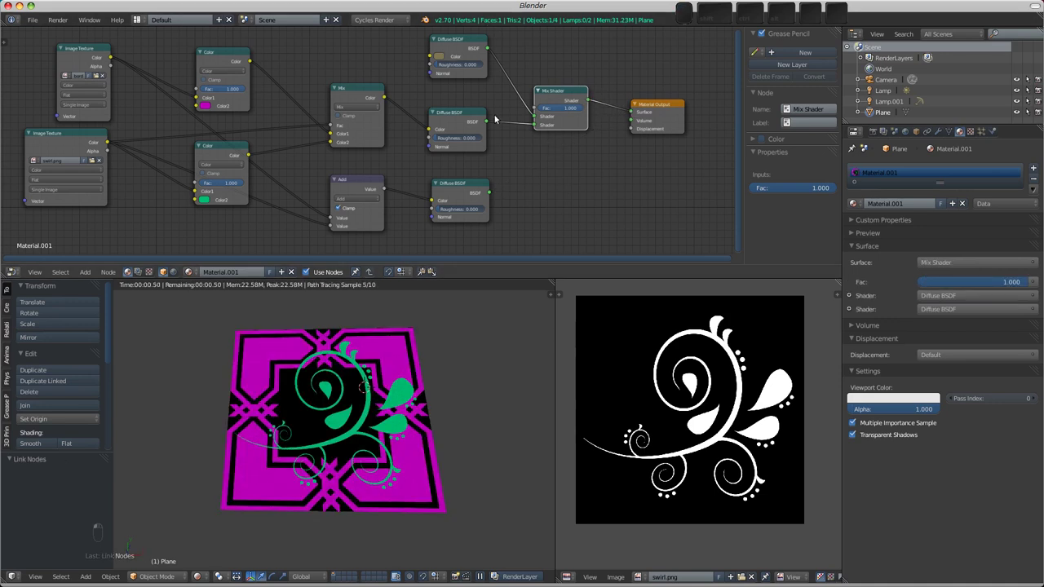
pyautogui.click(383, 192)
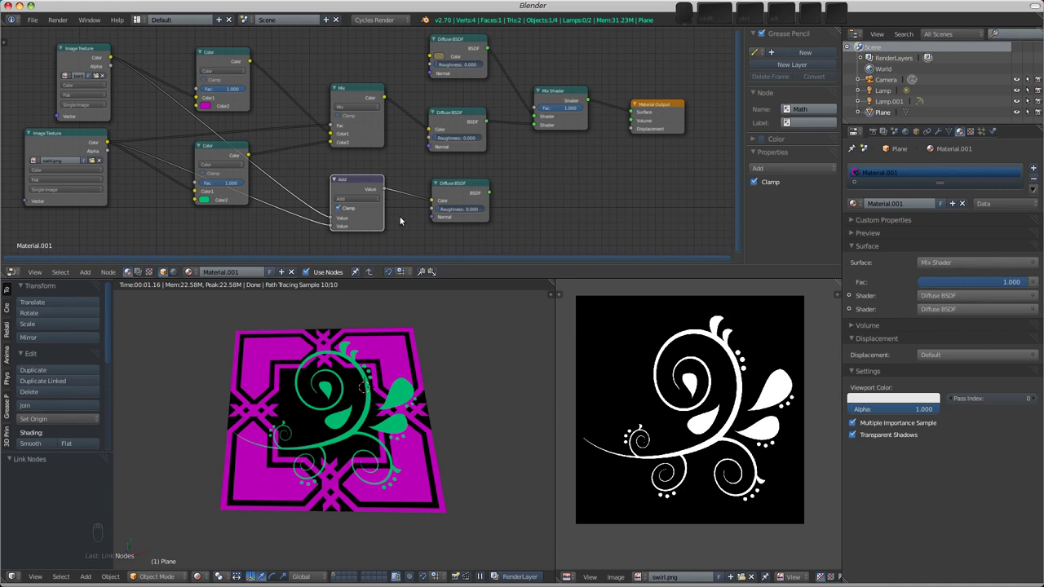
pyautogui.moveTo(381, 193); pyautogui.dragTo(530, 108)
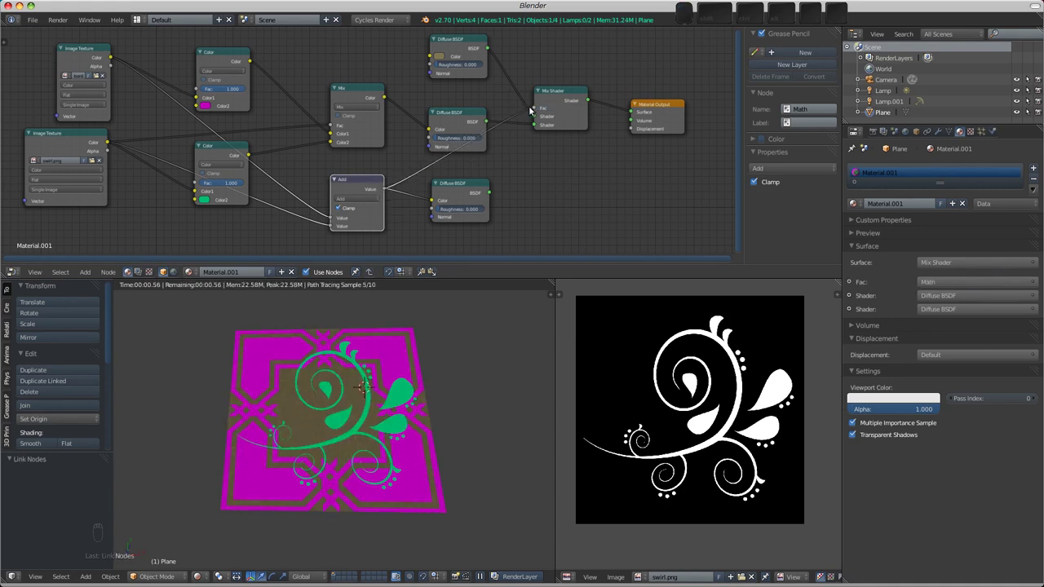
# Recolour the top Diffuse BSDF dark blue.
pyautogui.moveTo(342, 421); pyautogui.dragTo(349, 434, button='middle')
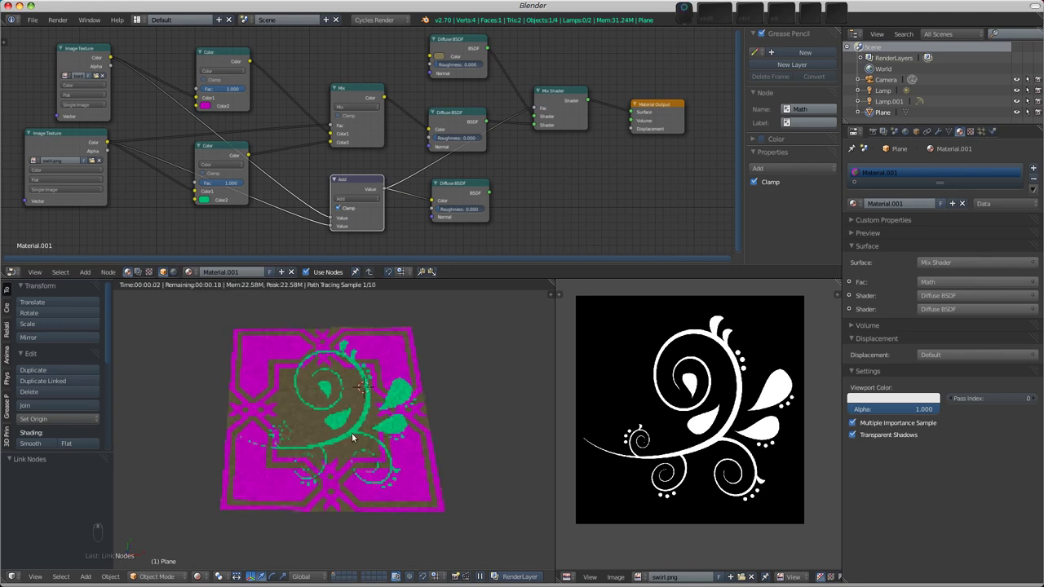
pyautogui.click(438, 59)
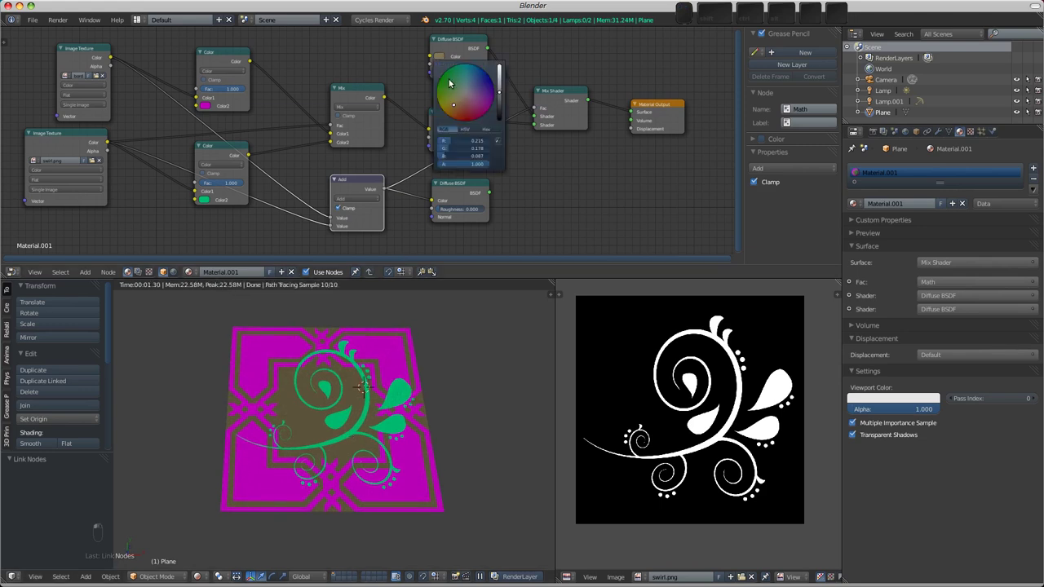
pyautogui.click(465, 70)
pyautogui.click(447, 91)
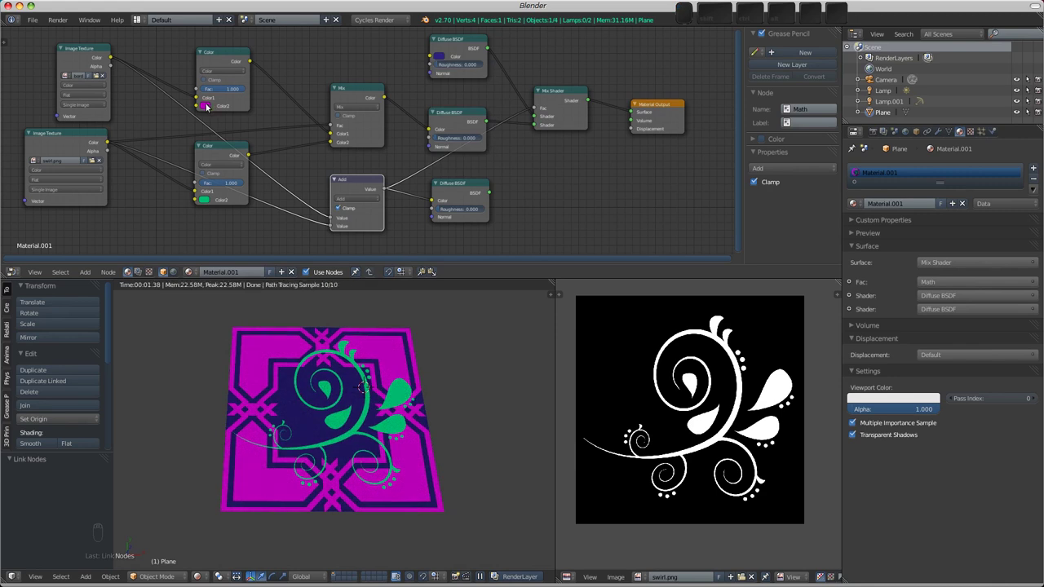
# Spread the two Color mix nodes apart and make the node editor taller.
pyautogui.moveTo(196, 79); pyautogui.dragTo(211, 76)
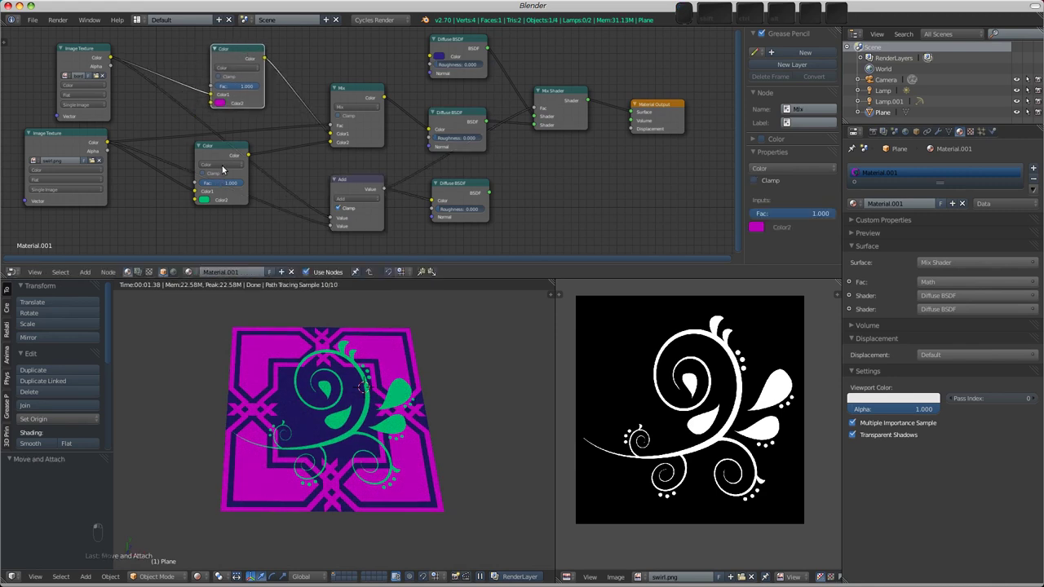
pyautogui.moveTo(222, 149); pyautogui.dragTo(233, 161)
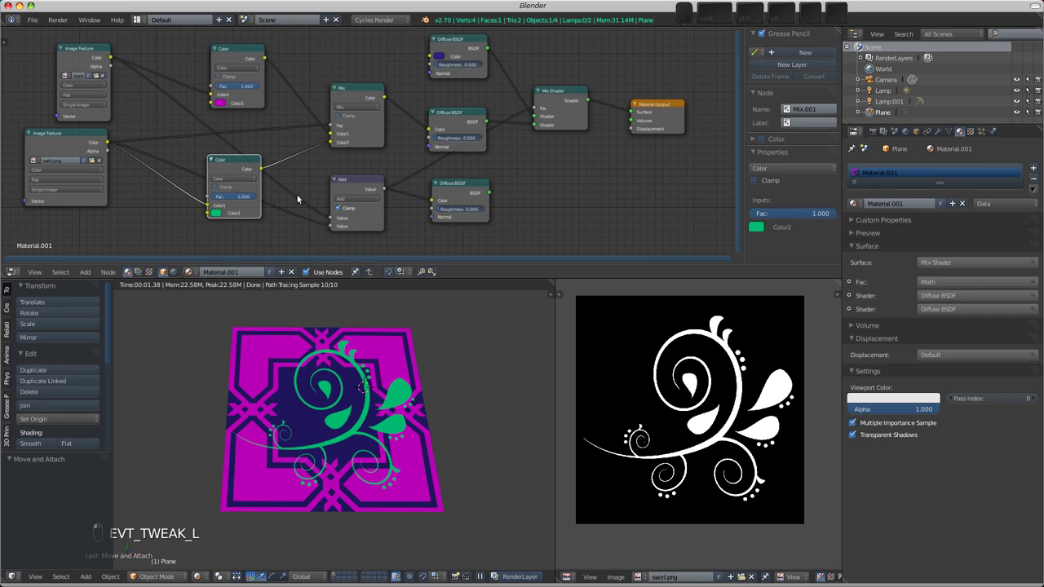
pyautogui.scroll(-1, 290, 160)
pyautogui.moveTo(298, 153); pyautogui.dragTo(373, 163, button='middle')
pyautogui.scroll(-1, 372, 163)
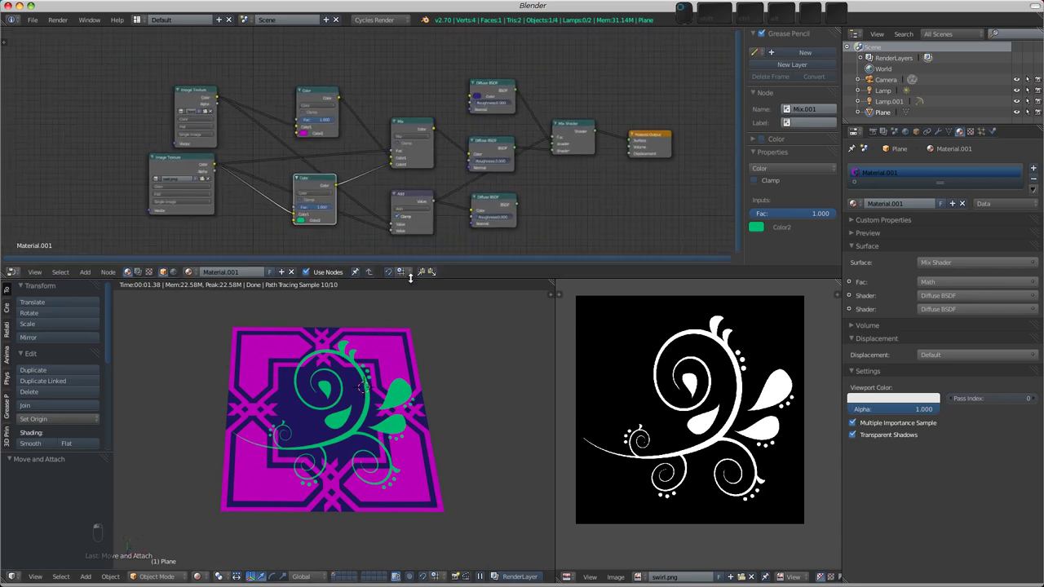
pyautogui.moveTo(410, 267); pyautogui.dragTo(392, 318)
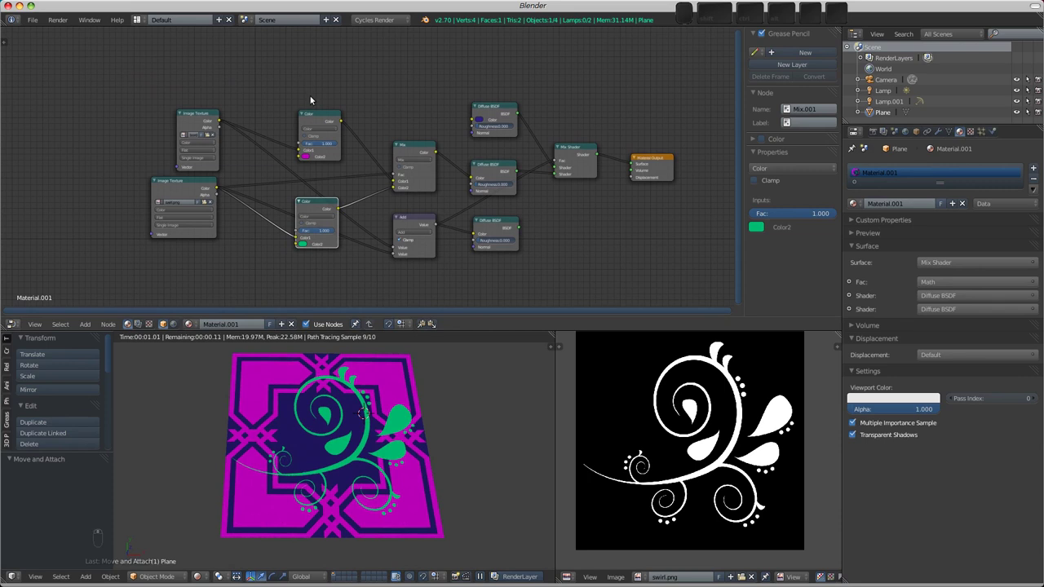
# Set the upper Color mix node's Color2 to a near-black grey and reposition the node.
pyautogui.moveTo(315, 114); pyautogui.dragTo(329, 85)
pyautogui.scroll(1, 333, 106)
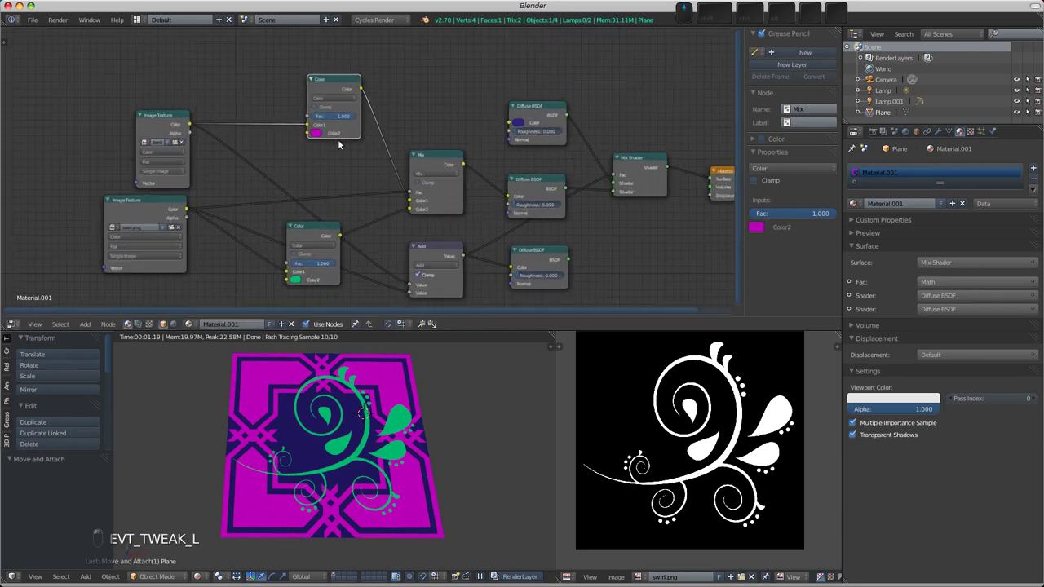
pyautogui.moveTo(332, 151); pyautogui.dragTo(328, 148, button='middle')
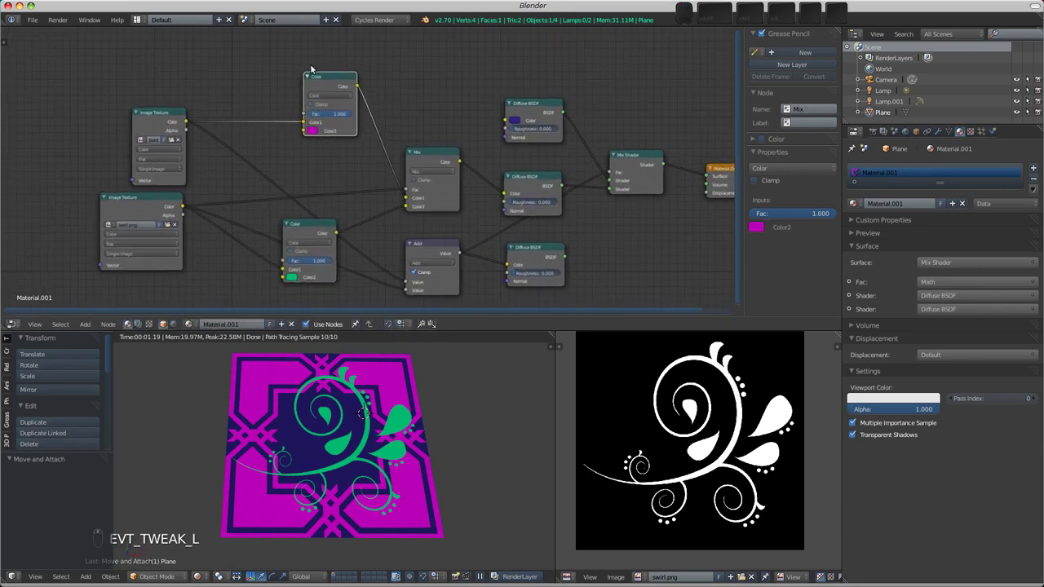
pyautogui.click(314, 132)
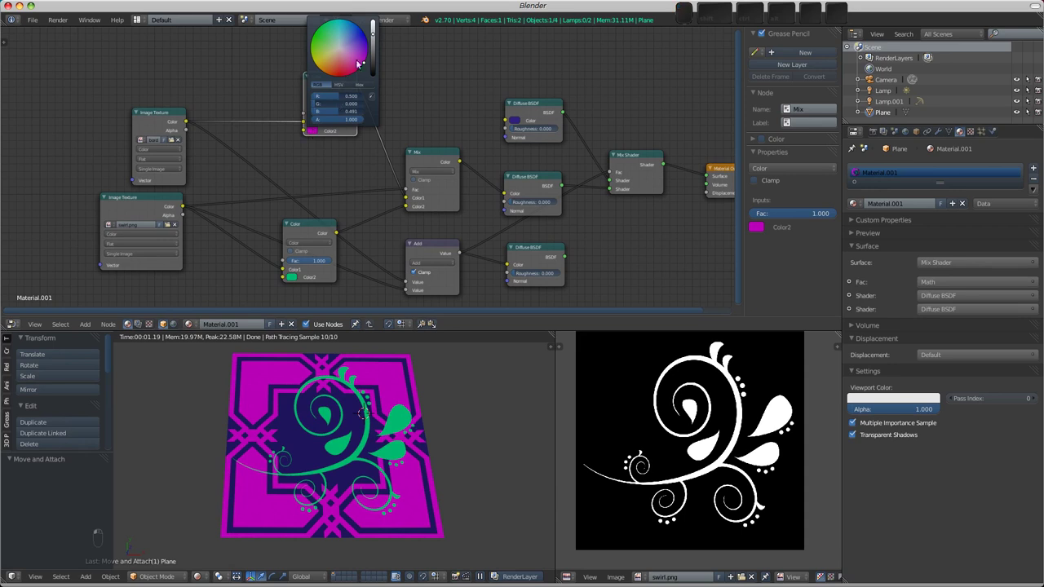
pyautogui.scroll(-10, 338, 47)
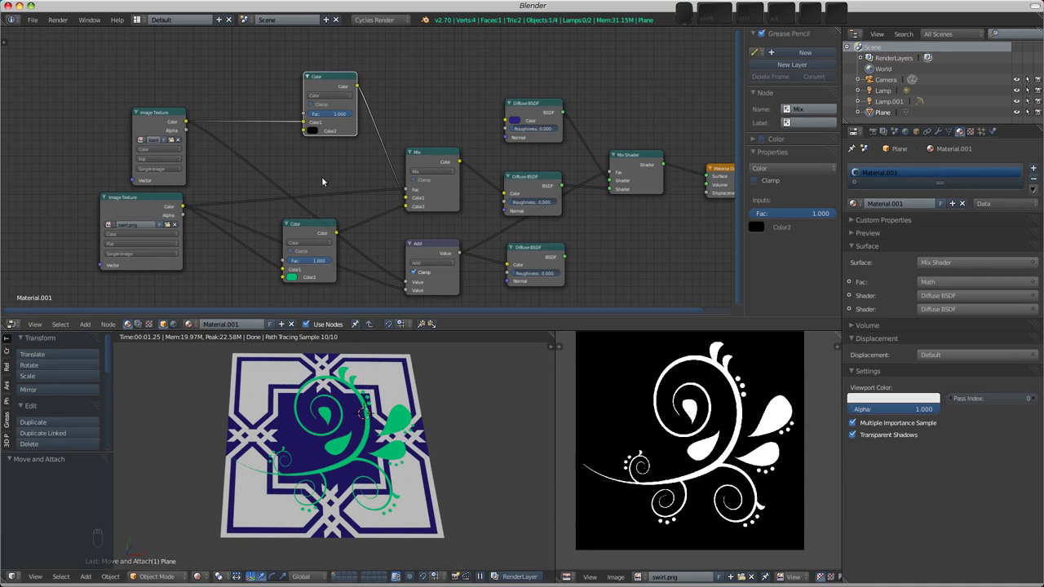
pyautogui.click(312, 131)
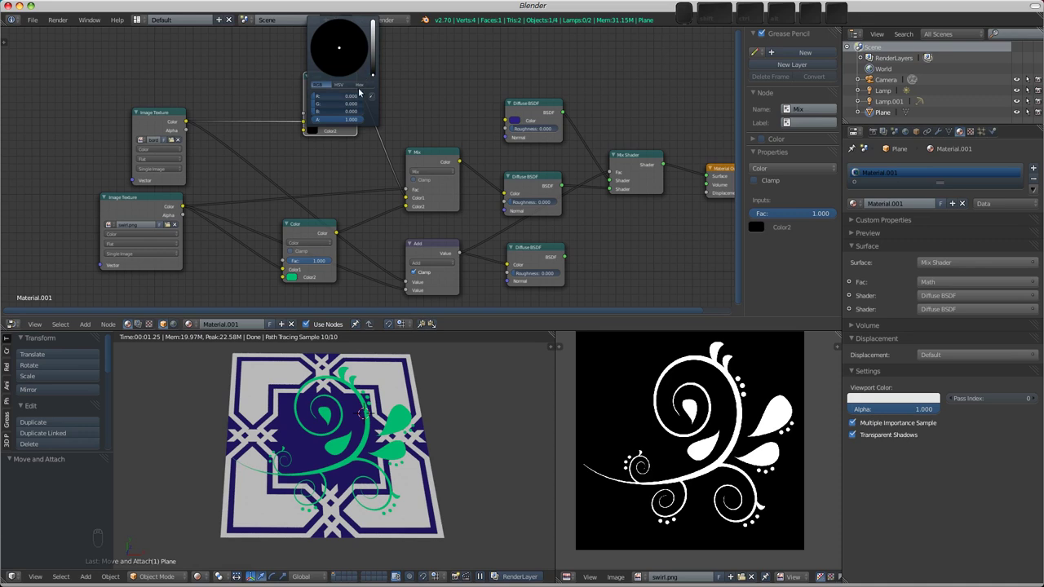
pyautogui.moveTo(374, 75)
pyautogui.mouseDown()
pyautogui.moveTo(374, 23)
pyautogui.moveTo(373, 77)
pyautogui.moveTo(373, 62)
pyautogui.moveTo(373, 77)
pyautogui.moveTo(328, 57)
pyautogui.moveTo(330, 37)
pyautogui.moveTo(350, 38)
pyautogui.moveTo(347, 51)
pyautogui.mouseUp()
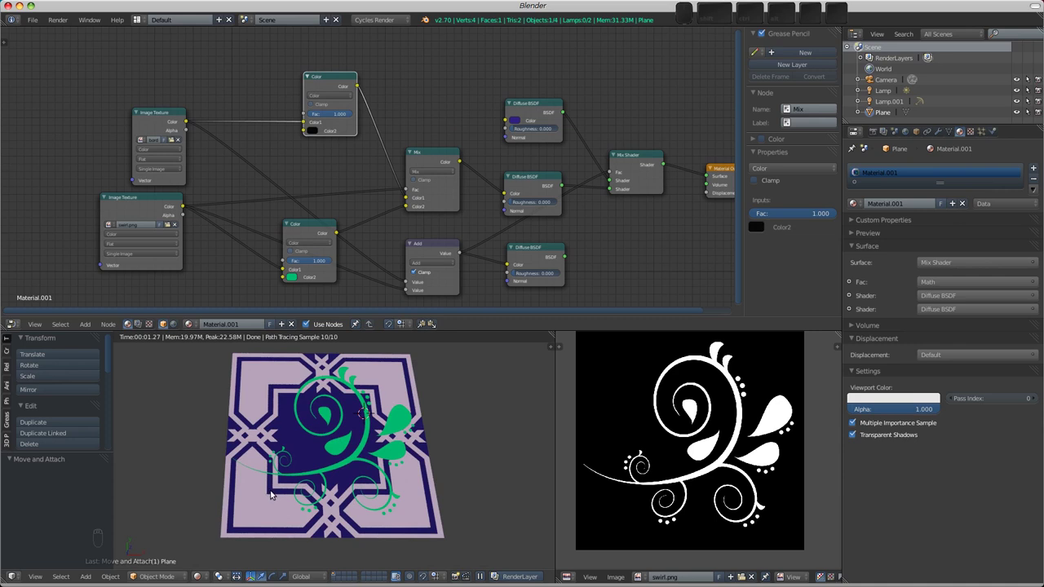
pyautogui.moveTo(333, 84); pyautogui.dragTo(344, 85)
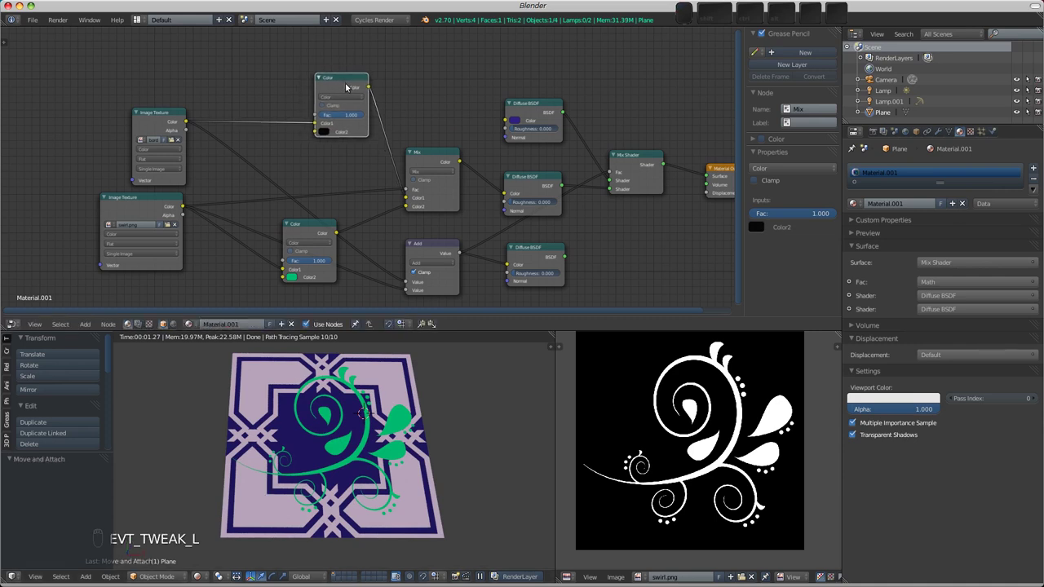
pyautogui.moveTo(339, 80); pyautogui.dragTo(335, 68)
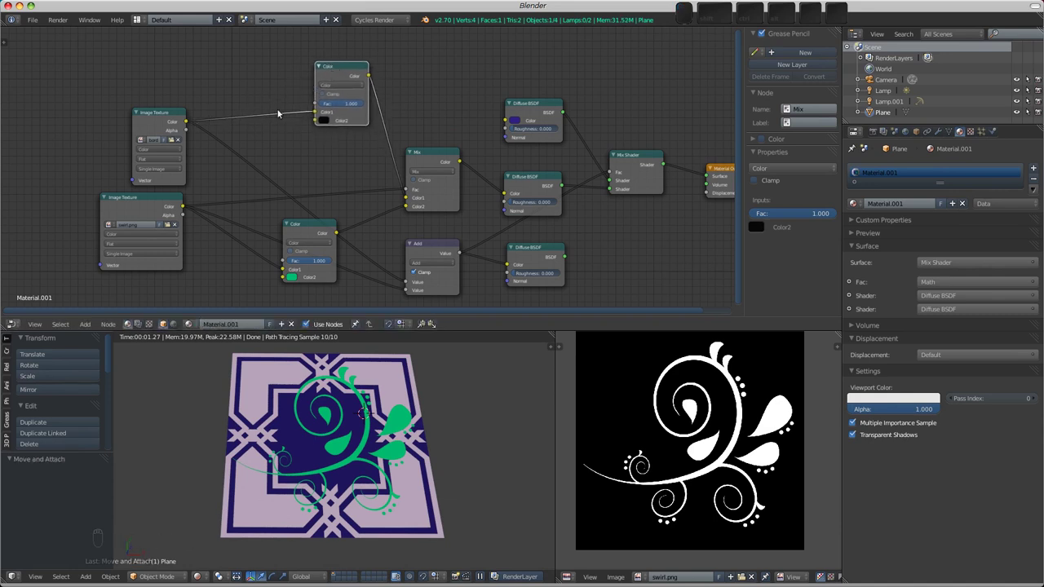
# Add a Math node beside the border texture and switch it to Multiply.
pyautogui.hotkey('shift', 'a')
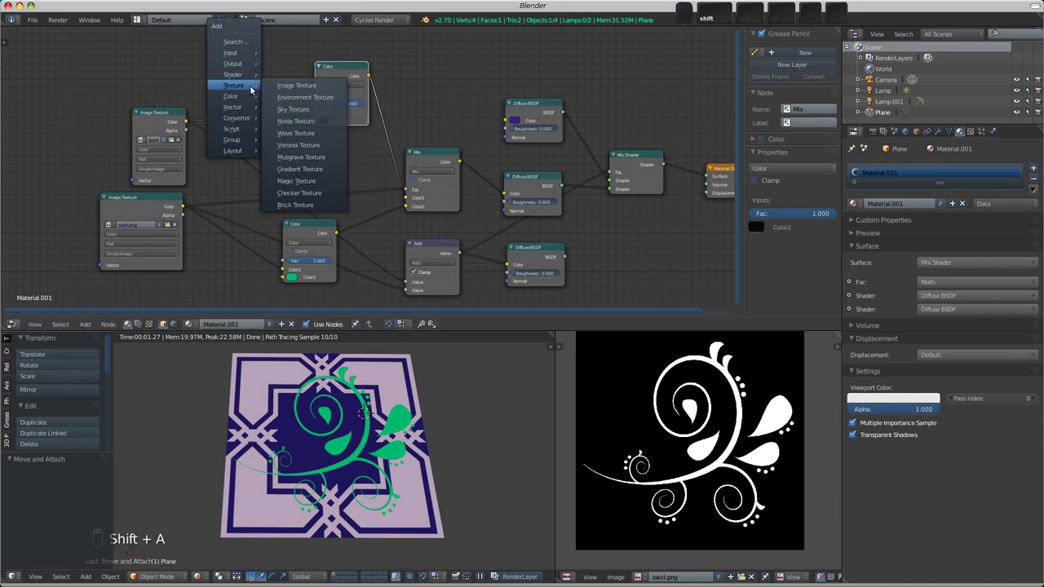
pyautogui.moveTo(249, 120)
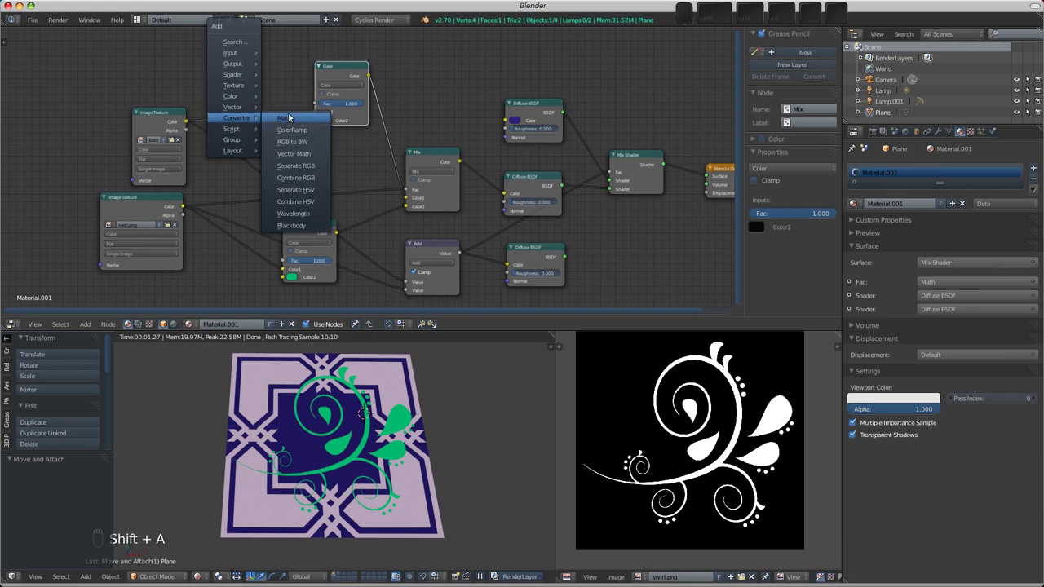
pyautogui.click(288, 118)
pyautogui.click(242, 75)
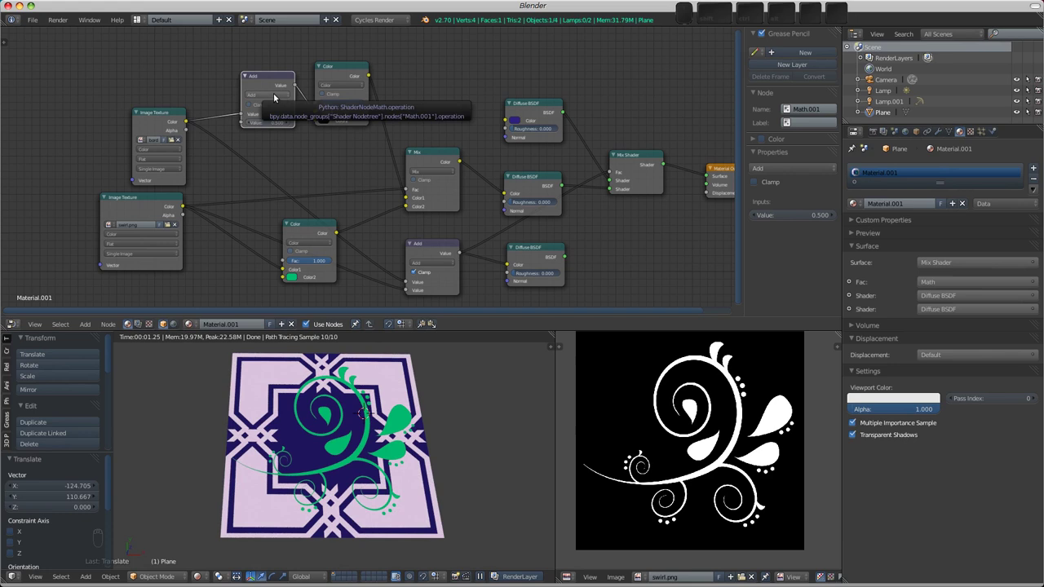
pyautogui.click(274, 95)
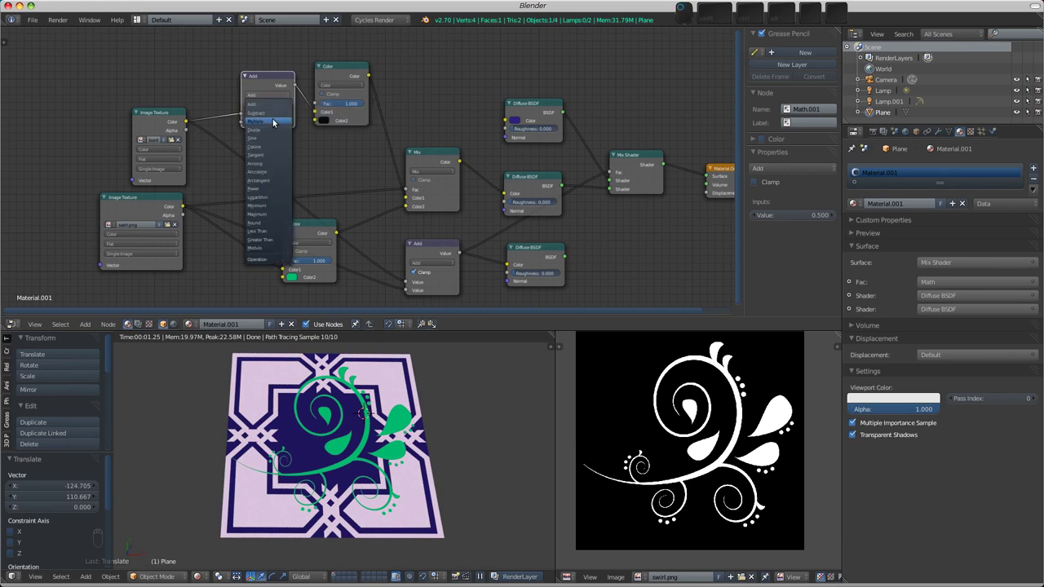
pyautogui.click(274, 122)
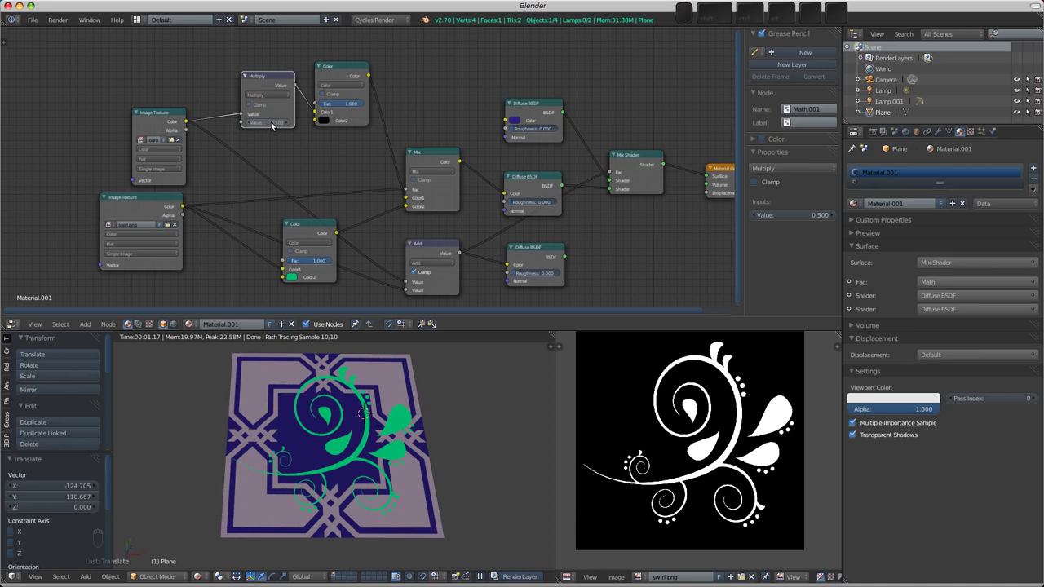
# Set the Multiply node's value to 1.000.
pyautogui.scroll(2, 269, 124)
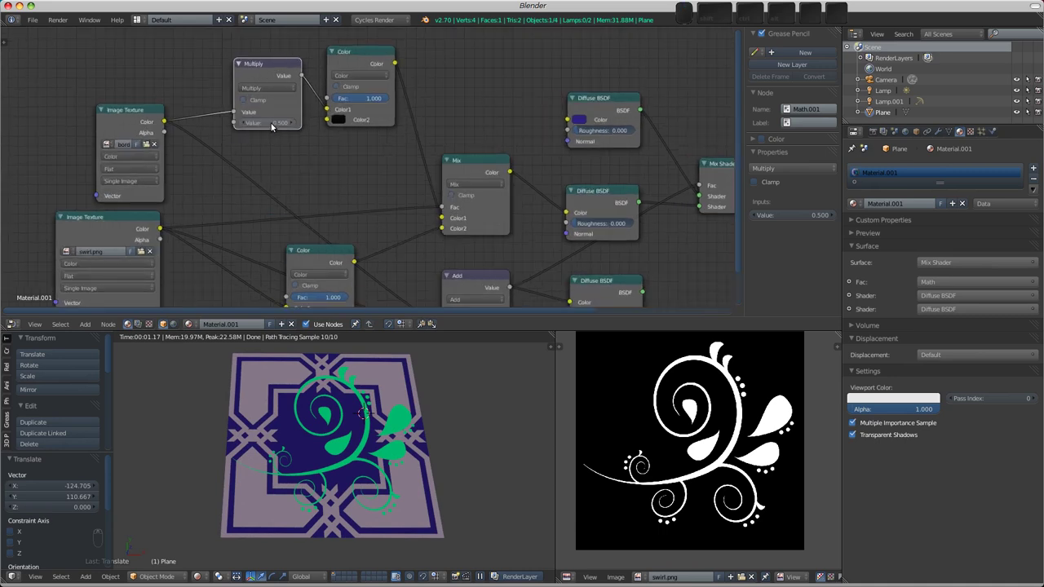
pyautogui.moveTo(269, 122)
pyautogui.mouseDown()
pyautogui.moveTo(230, 122)
pyautogui.moveTo(287, 129)
pyautogui.mouseUp()
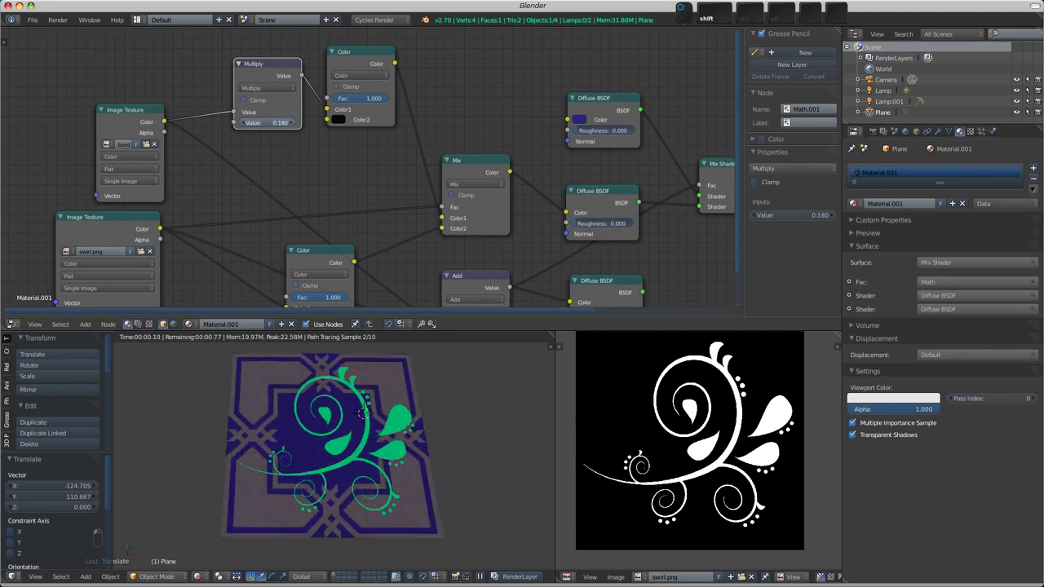
pyautogui.click(287, 129)
pyautogui.write('1')
pyautogui.press('Return')
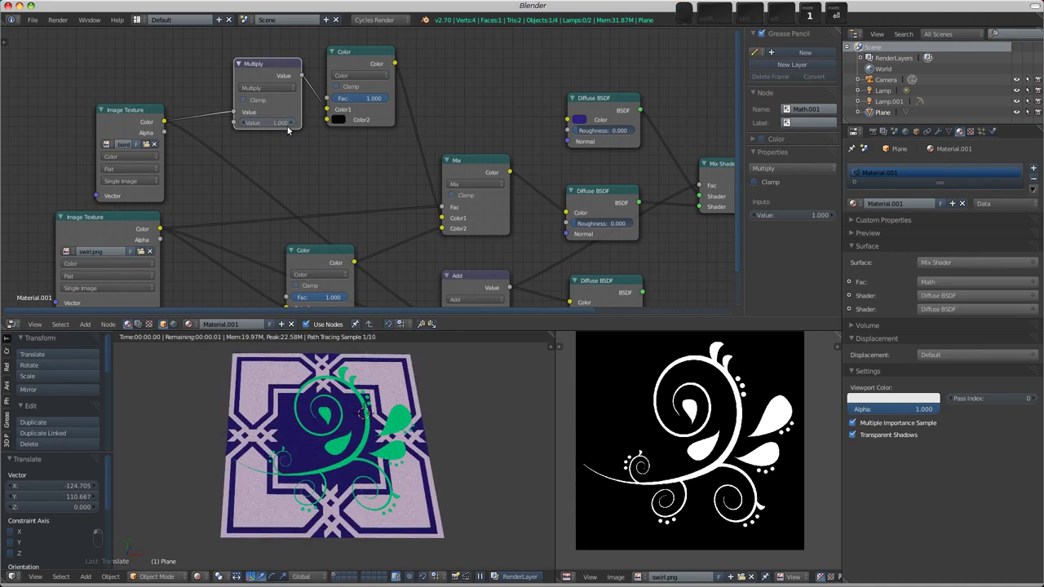
pyautogui.scroll(-1, 308, 121)
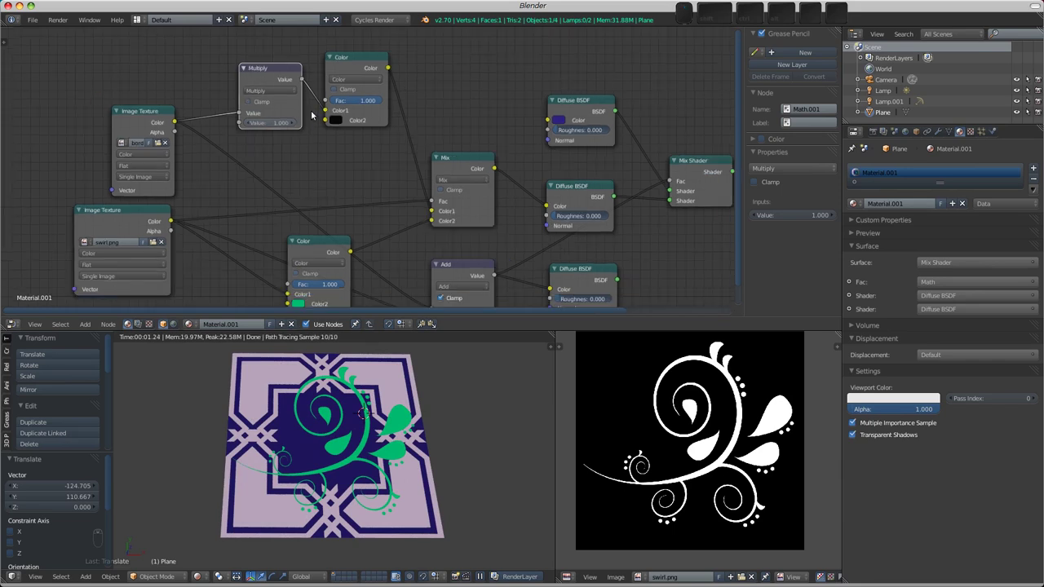
pyautogui.scroll(-3, 410, 109)
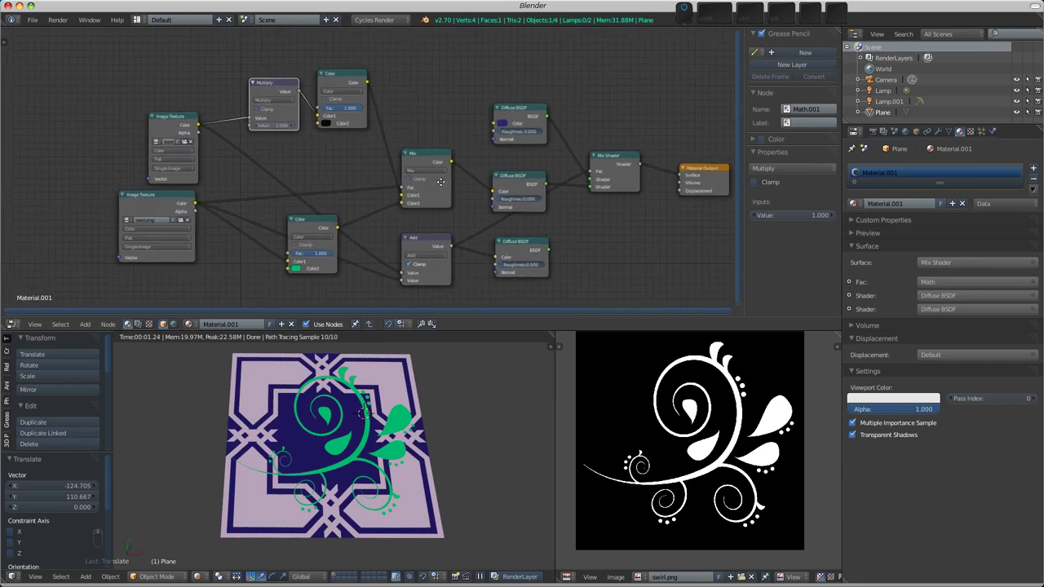
# Move the Material Output and Mix Shader right and the top Diffuse BSDF up.
pyautogui.moveTo(362, 158); pyautogui.dragTo(353, 164, button='middle')
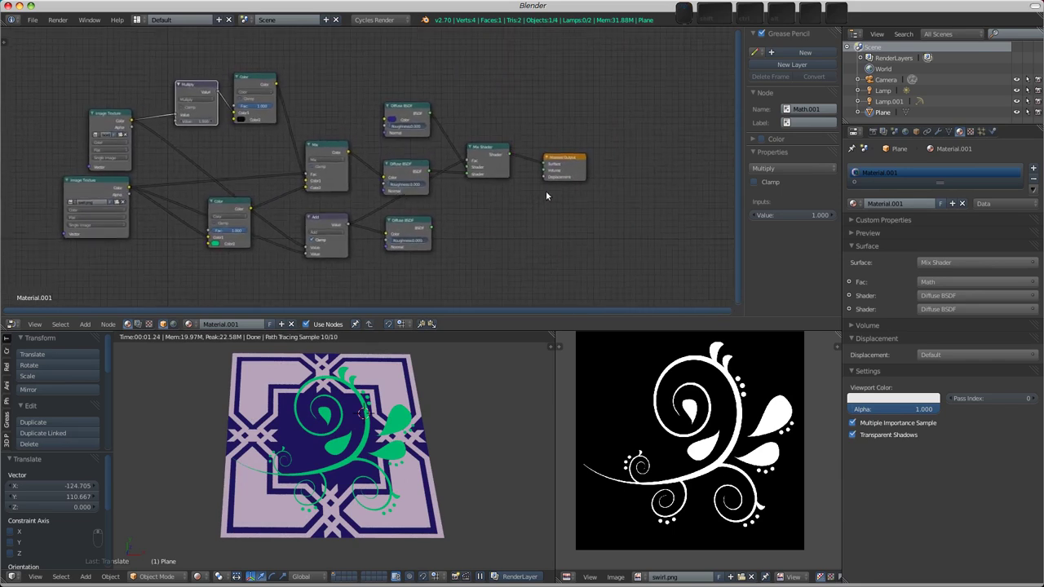
pyautogui.moveTo(549, 162); pyautogui.dragTo(640, 159)
pyautogui.moveTo(495, 162); pyautogui.dragTo(566, 166)
pyautogui.scroll(-5, 369, 415)
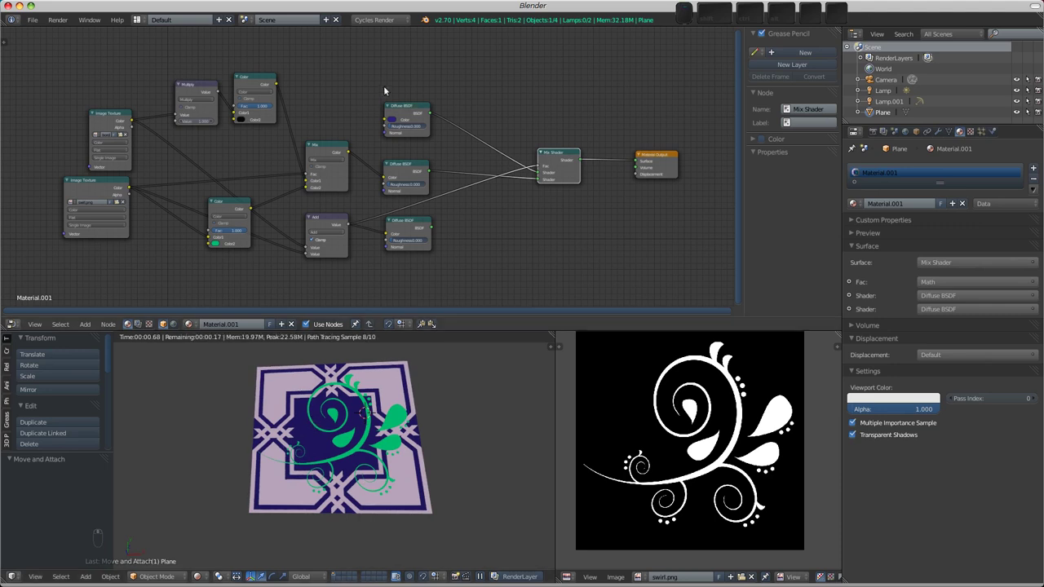
pyautogui.moveTo(407, 106); pyautogui.dragTo(421, 82)
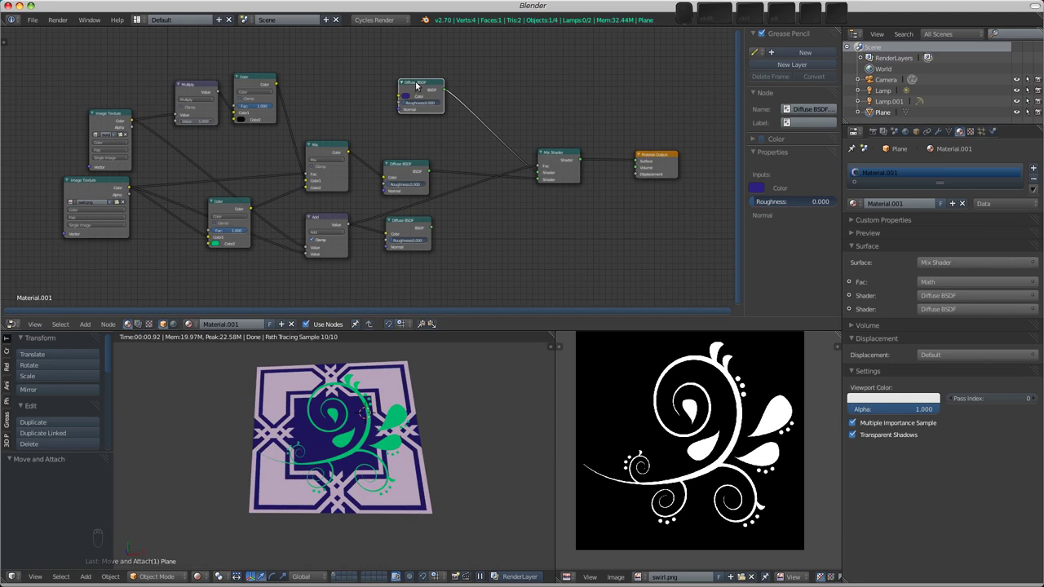
# Replace the top Diffuse BSDF with a Transparent BSDF in the Mix Shader's first Shader input.
pyautogui.press('super+d')
pyautogui.press('super+d')
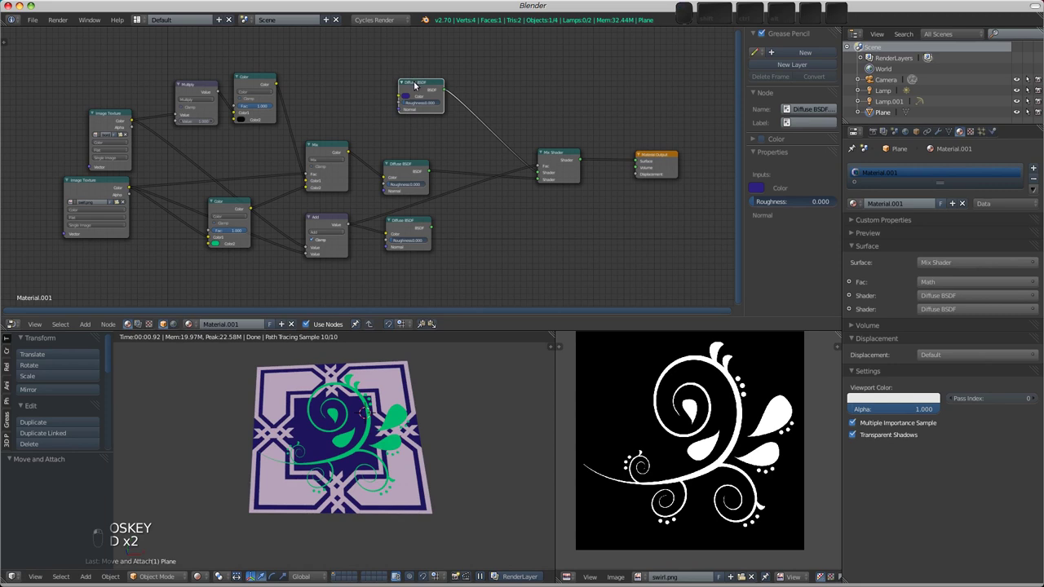
pyautogui.press('super+d')
pyautogui.hotkey('ctrl', 'x')
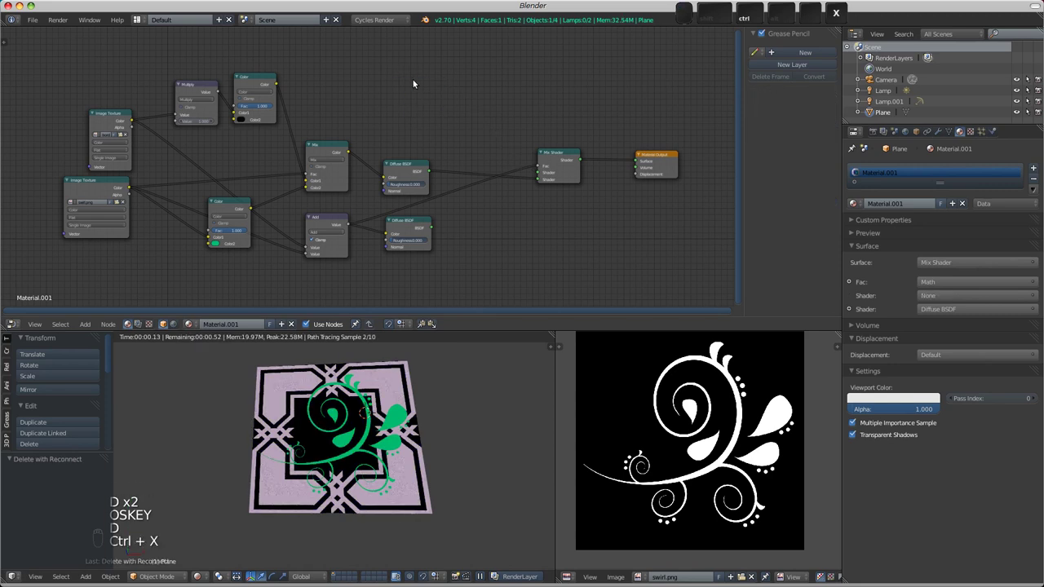
pyautogui.hotkey('shift', 'a')
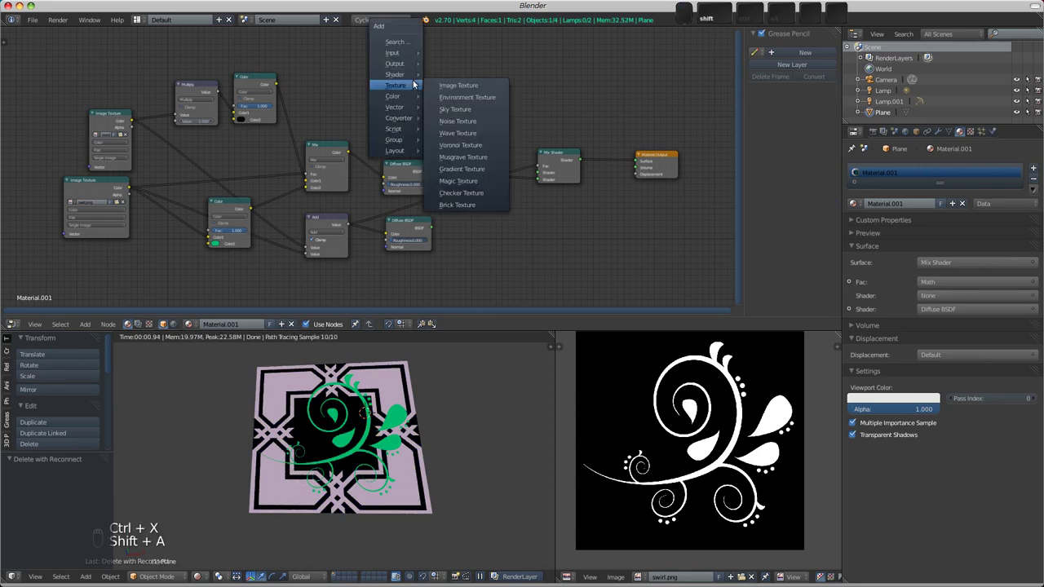
pyautogui.moveTo(404, 76)
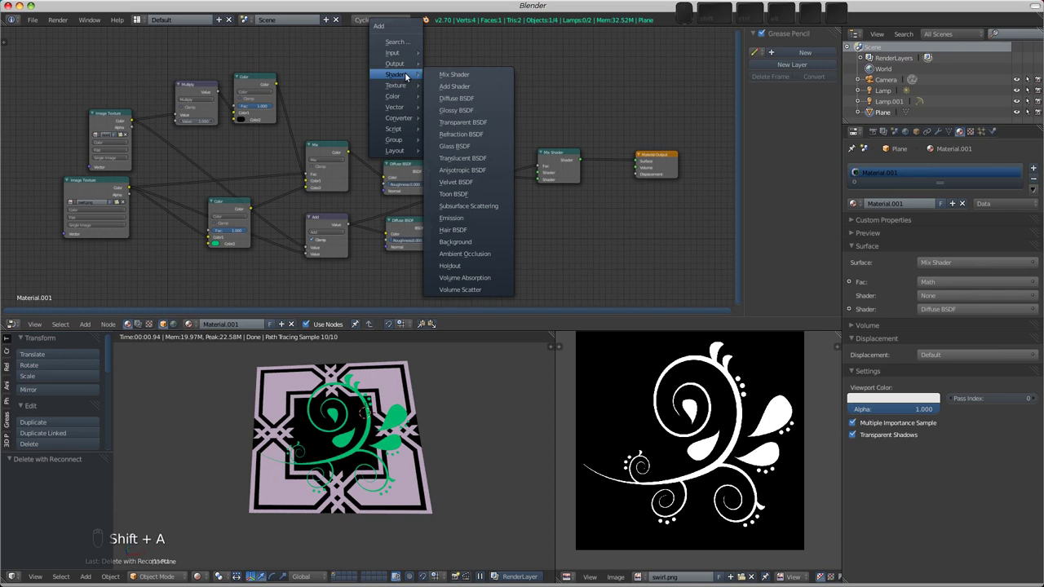
pyautogui.click(470, 124)
pyautogui.click(464, 117)
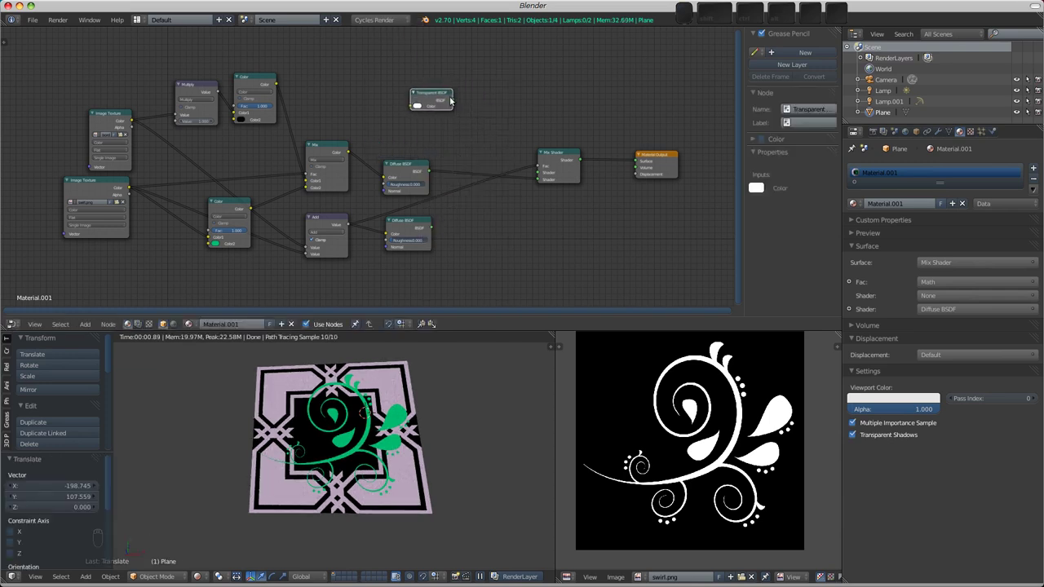
pyautogui.moveTo(452, 103); pyautogui.dragTo(538, 172)
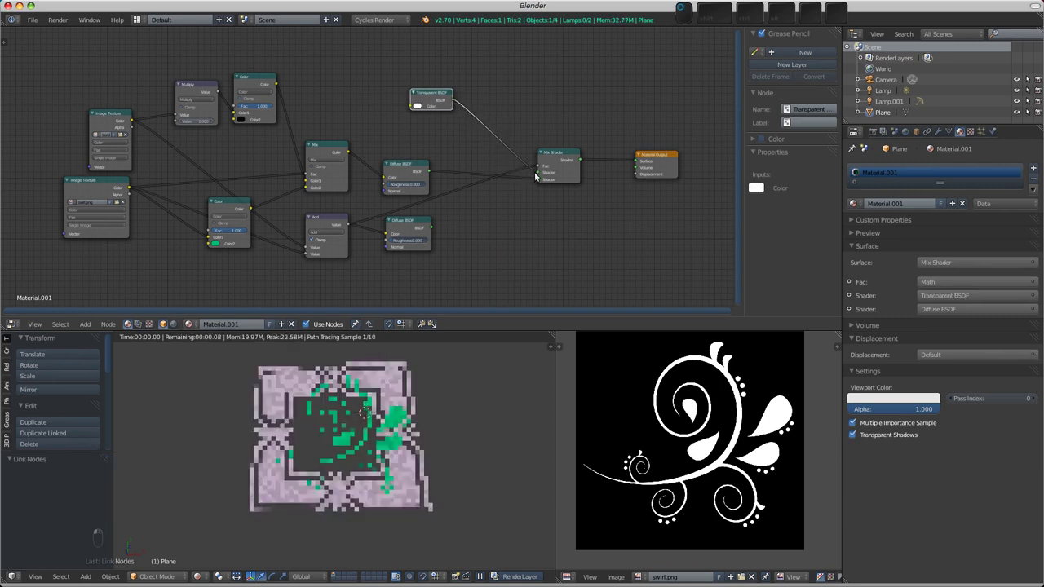
# Add a Suzanne monkey, subdivide it to level 2, and shade it smooth.
pyautogui.hotkey('shift', 'z')
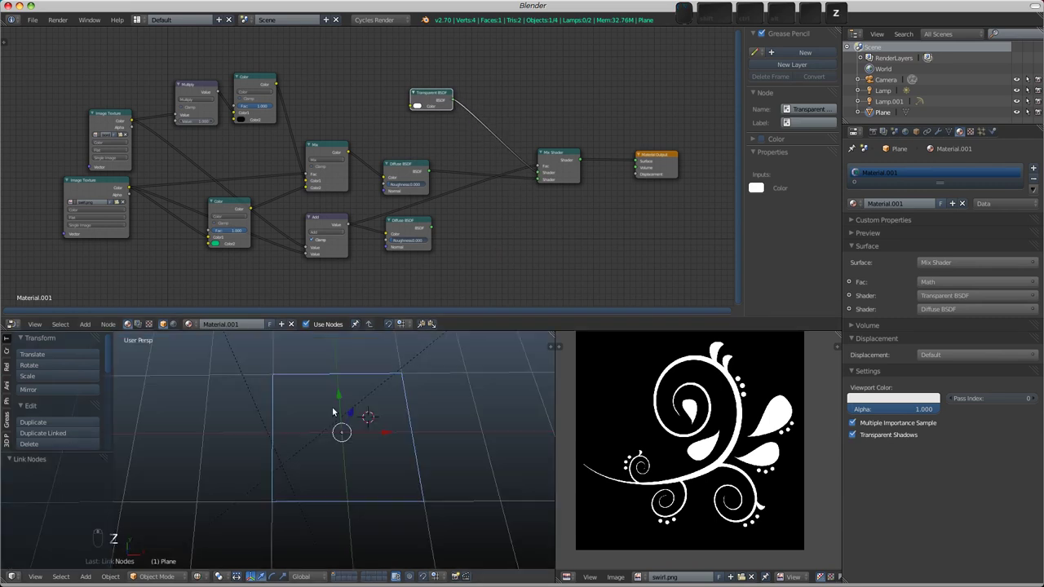
pyautogui.press('z')
pyautogui.scroll(-3, 331, 405)
pyautogui.hotkey('shift', 'a')
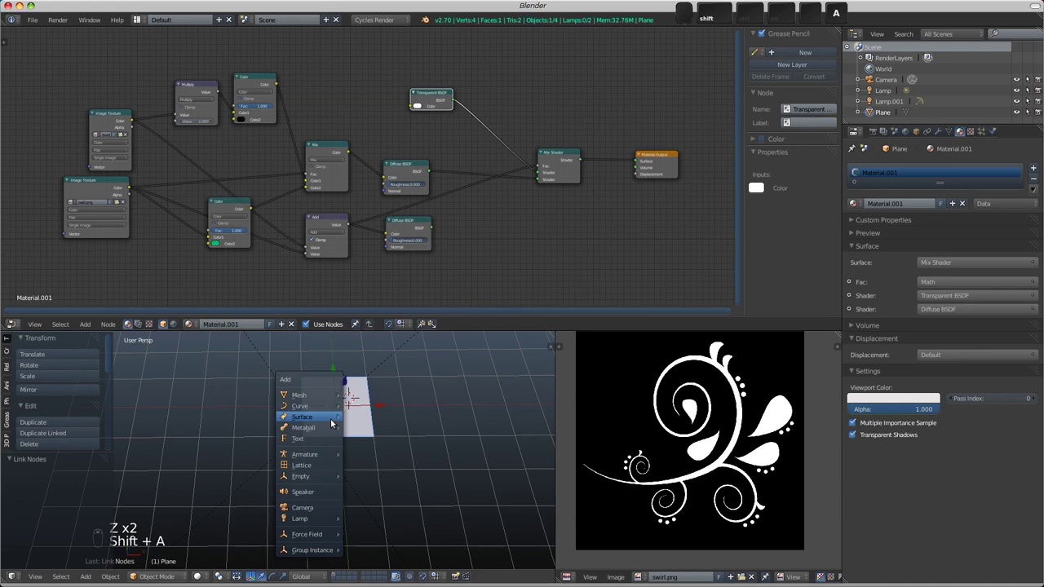
pyautogui.moveTo(314, 394)
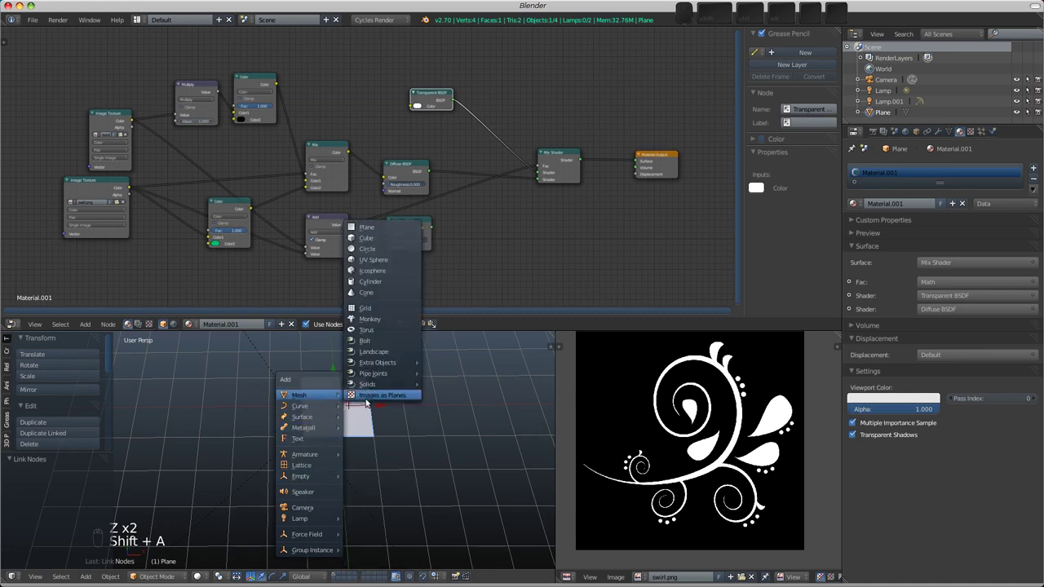
pyautogui.click(380, 320)
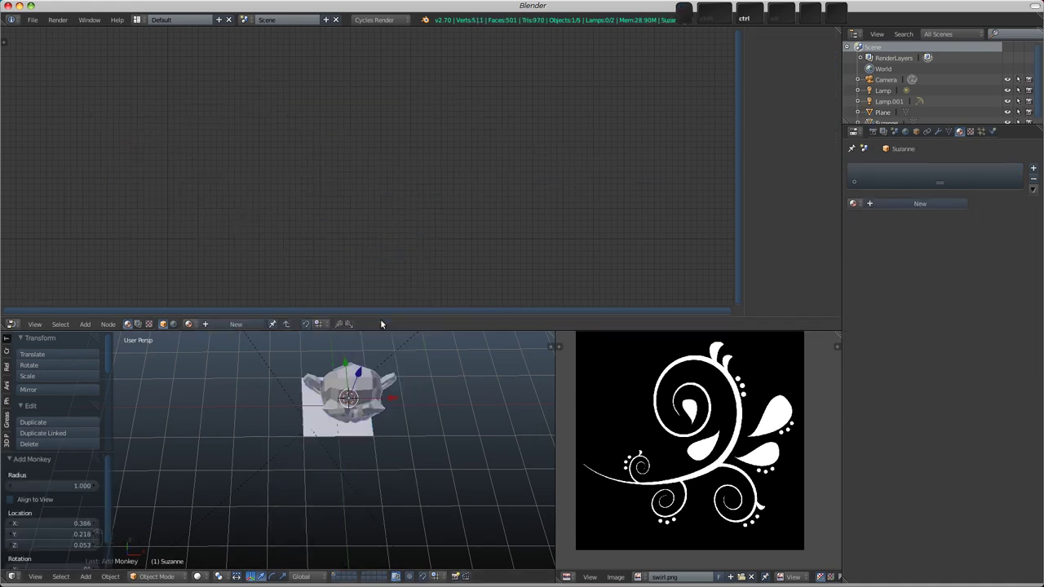
pyautogui.hotkey('ctrl', '2')
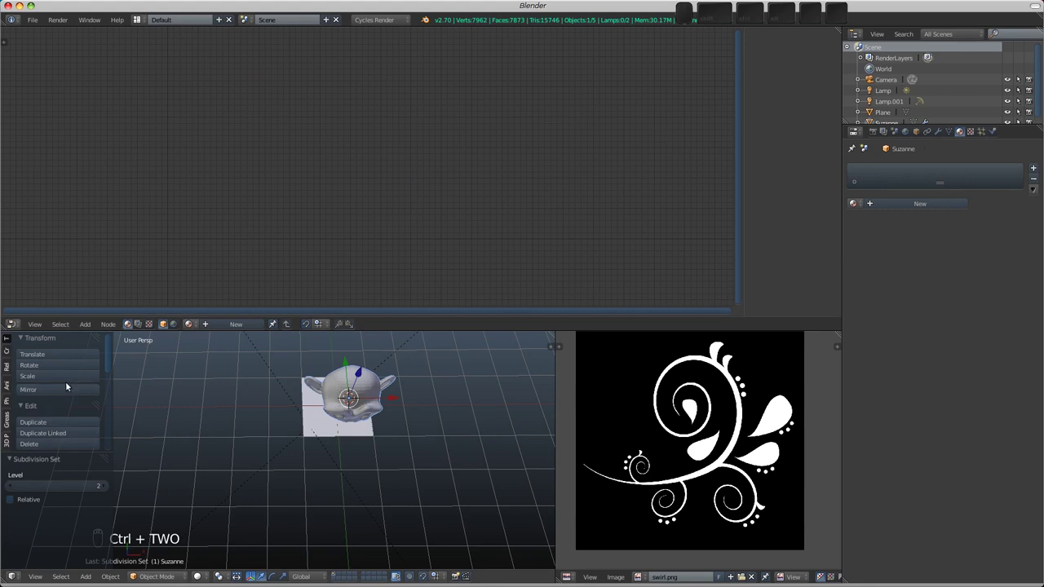
pyautogui.scroll(-5, 51, 415)
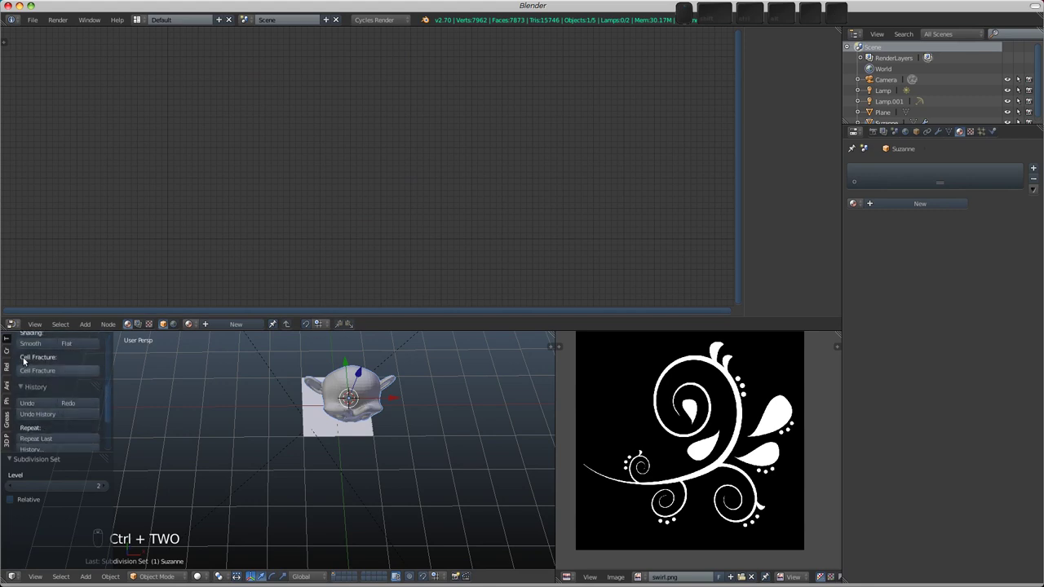
pyautogui.click(30, 343)
# Rotate the monkey, lower it below the plane, and shift it 0.586 along Y.
pyautogui.moveTo(324, 494); pyautogui.dragTo(349, 442, button='middle')
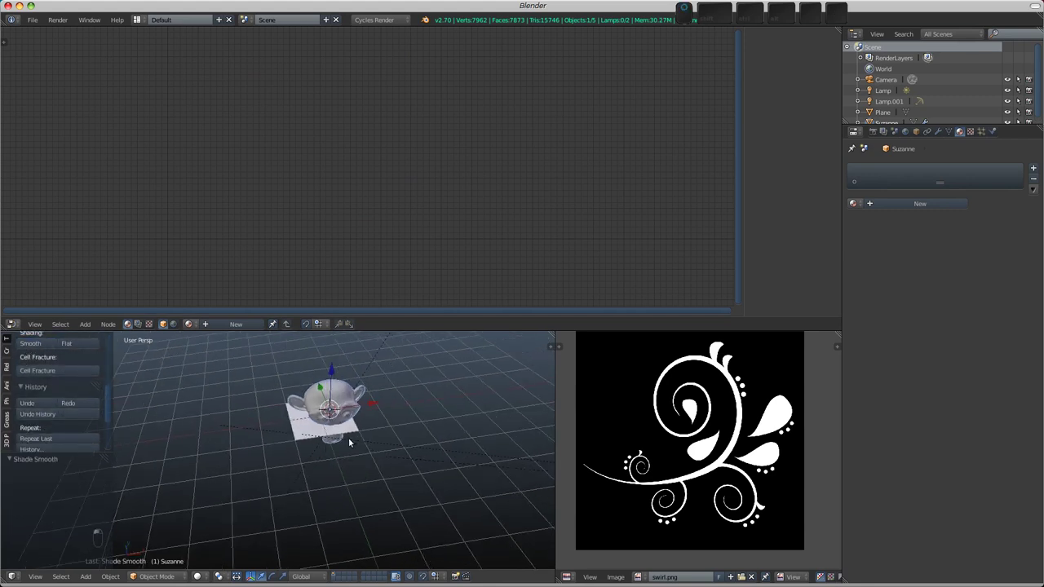
pyautogui.press('r')
pyautogui.press('r')
pyautogui.click(308, 434)
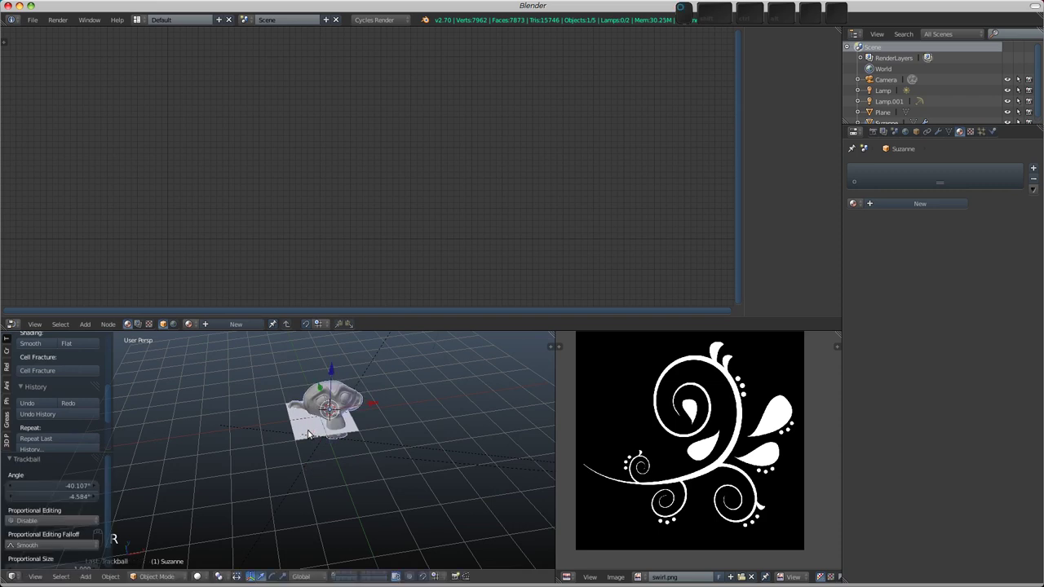
pyautogui.press('g')
pyautogui.press('z')
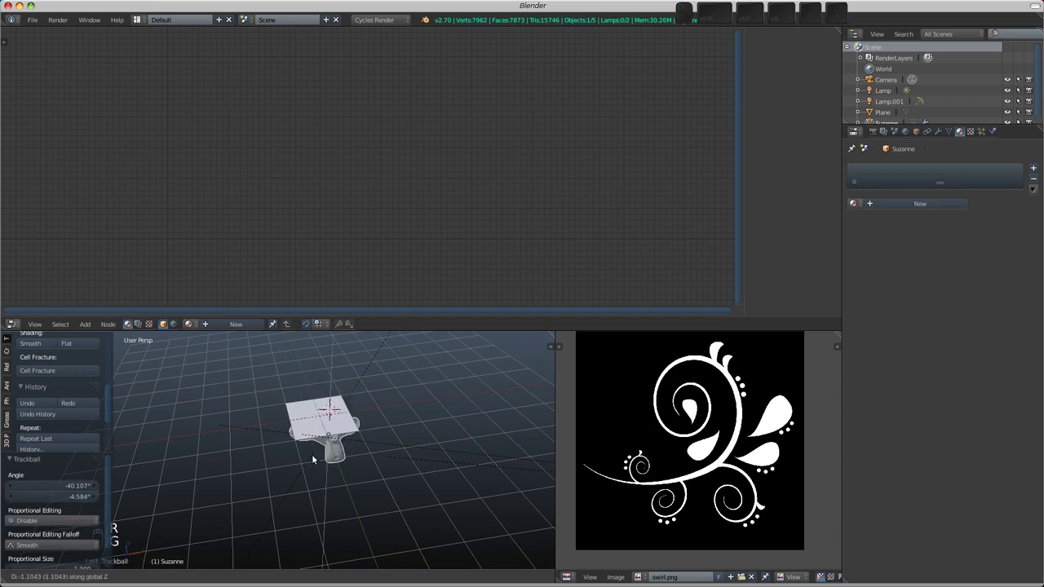
pyautogui.click(312, 454)
pyautogui.moveTo(312, 454); pyautogui.dragTo(253, 374, button='middle')
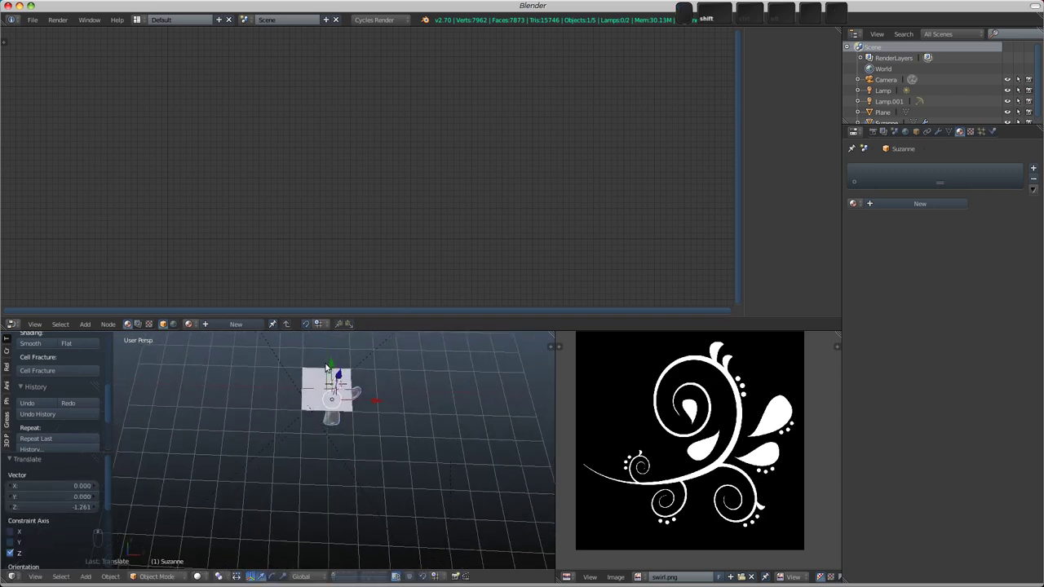
pyautogui.press('g')
pyautogui.press('y')
pyautogui.click(355, 443)
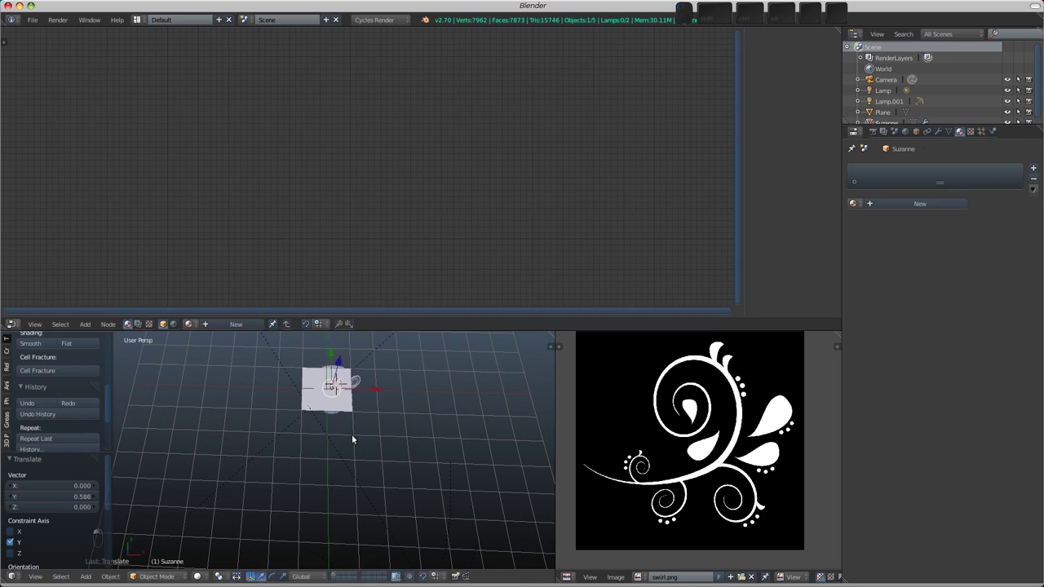
# In rendered view, make the Color node's Color2 yellow and load pattern.png into the image editor.
pyautogui.hotkey('shift', 'z')
pyautogui.scroll(5, 366, 413)
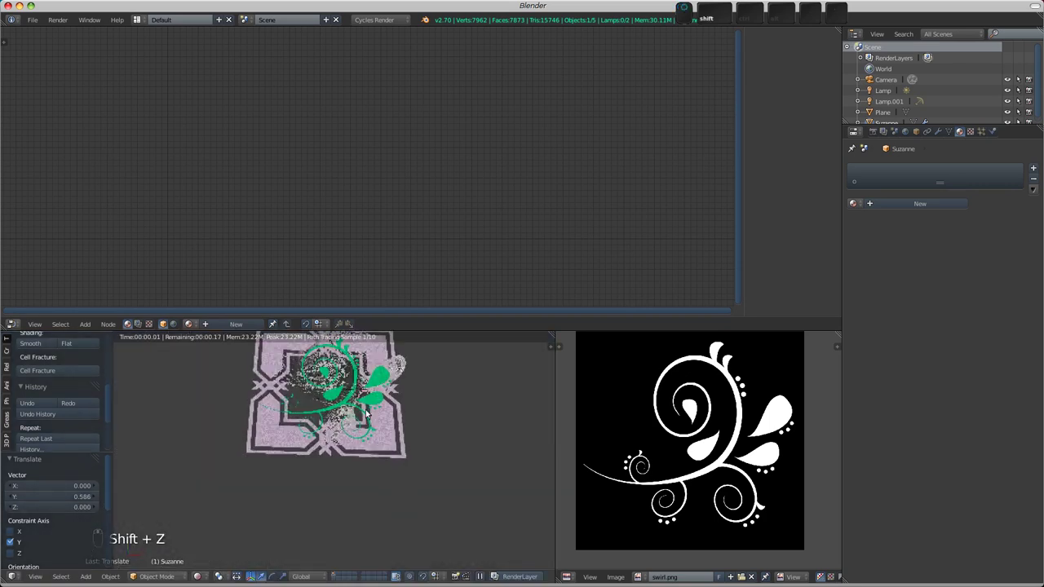
pyautogui.keyDown('shift'); pyautogui.moveTo(366, 413); pyautogui.dragTo(383, 461, button='middle'); pyautogui.keyUp('shift')
pyautogui.rightClick(375, 481)
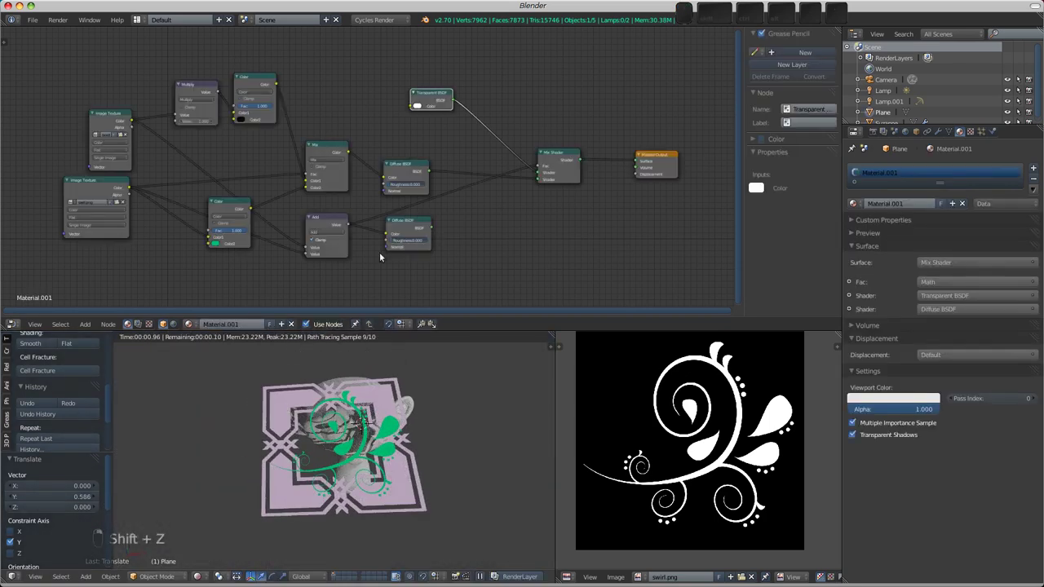
pyautogui.moveTo(366, 118); pyautogui.dragTo(358, 85, button='middle')
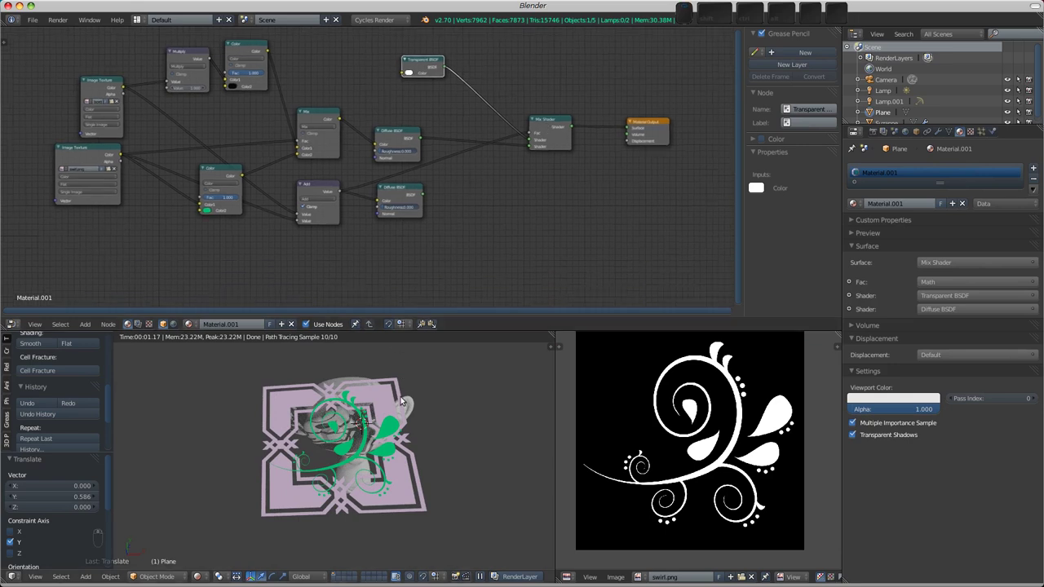
pyautogui.click(233, 86)
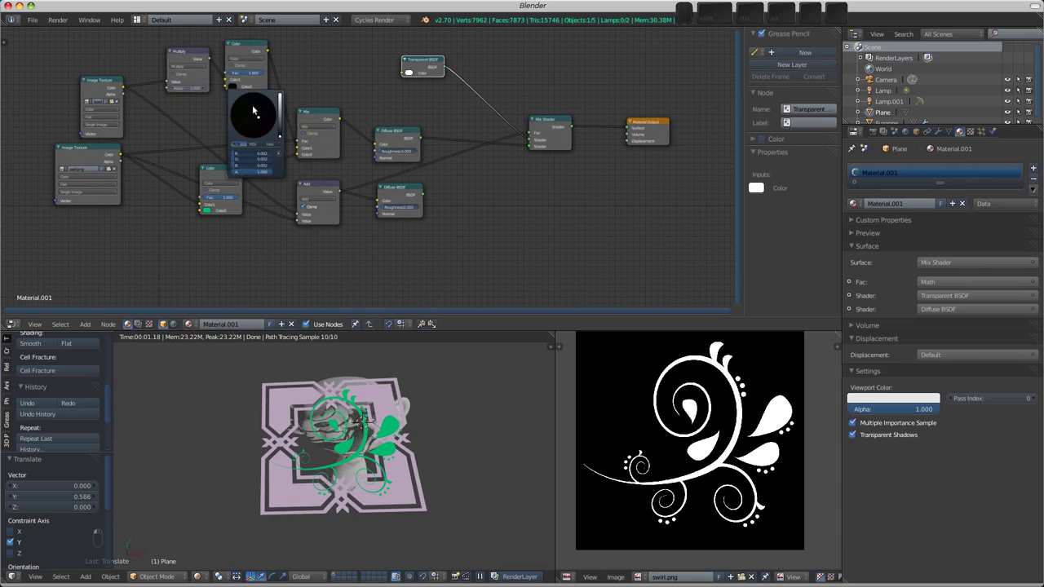
pyautogui.moveTo(280, 137); pyautogui.dragTo(236, 131)
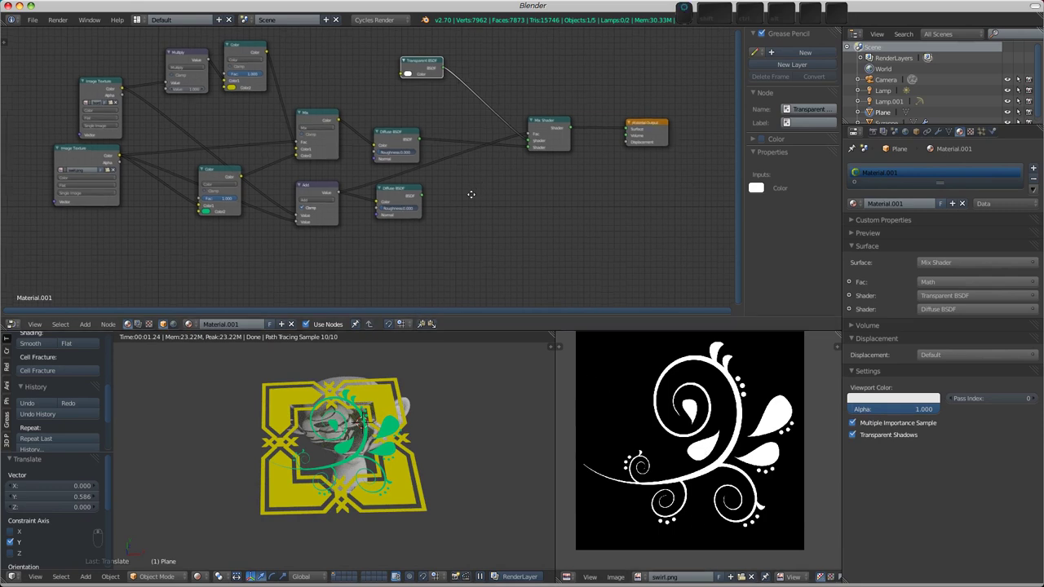
pyautogui.moveTo(470, 194); pyautogui.dragTo(452, 204, button='middle')
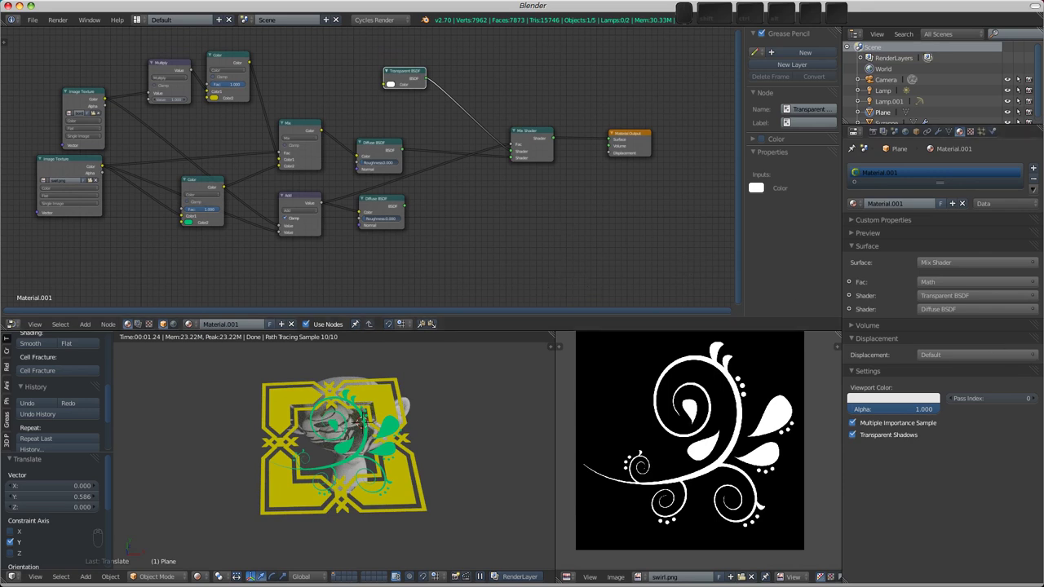
pyautogui.moveTo(812, 399); pyautogui.dragTo(685, 412)
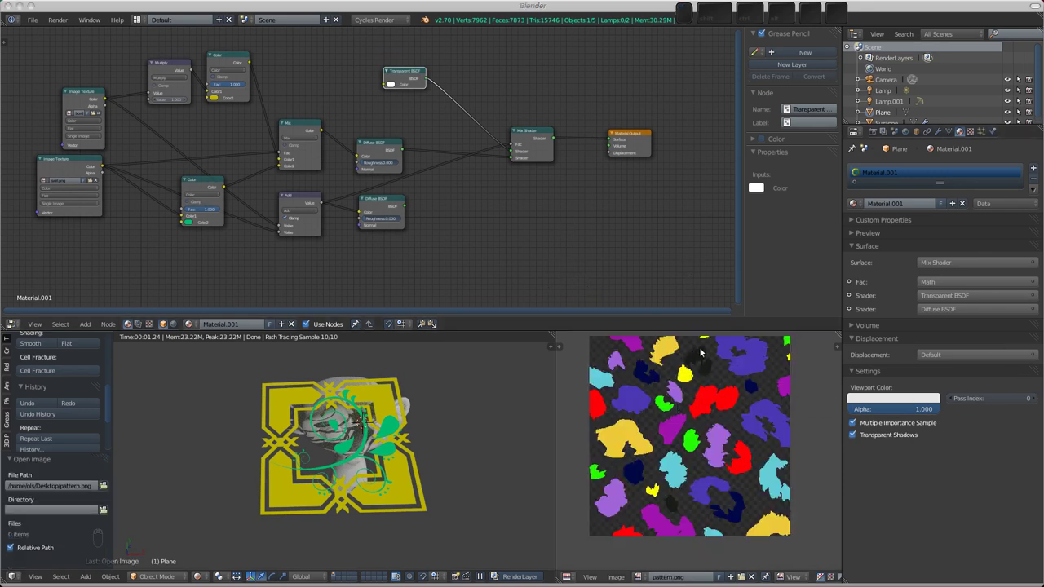
# Widen the image editor to enlarge pattern.png, sample a pixel, and draw a black stroke beside it.
pyautogui.moveTo(700, 408); pyautogui.dragTo(689, 418, button='middle')
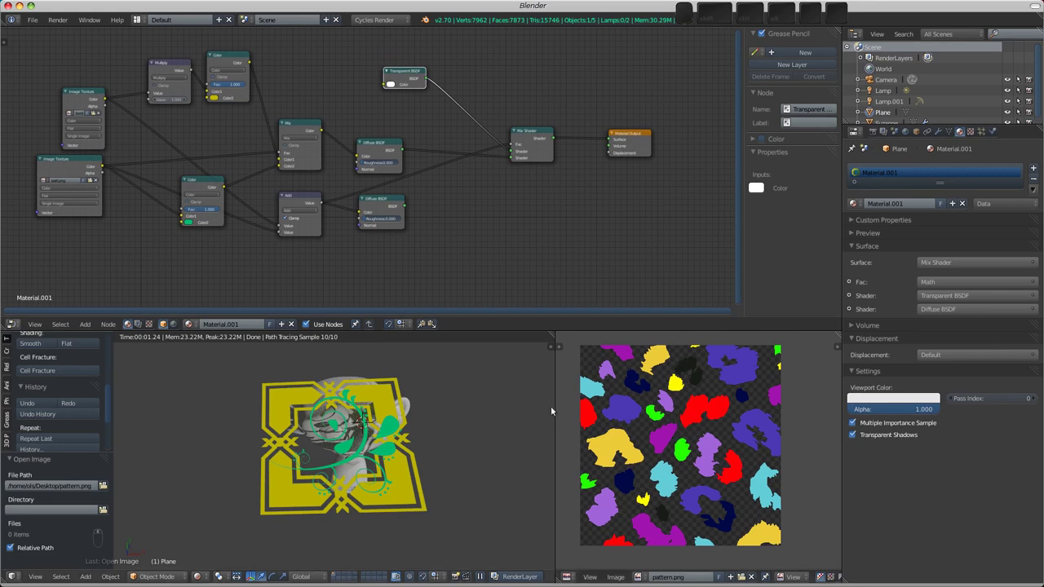
pyautogui.moveTo(554, 403); pyautogui.dragTo(340, 412)
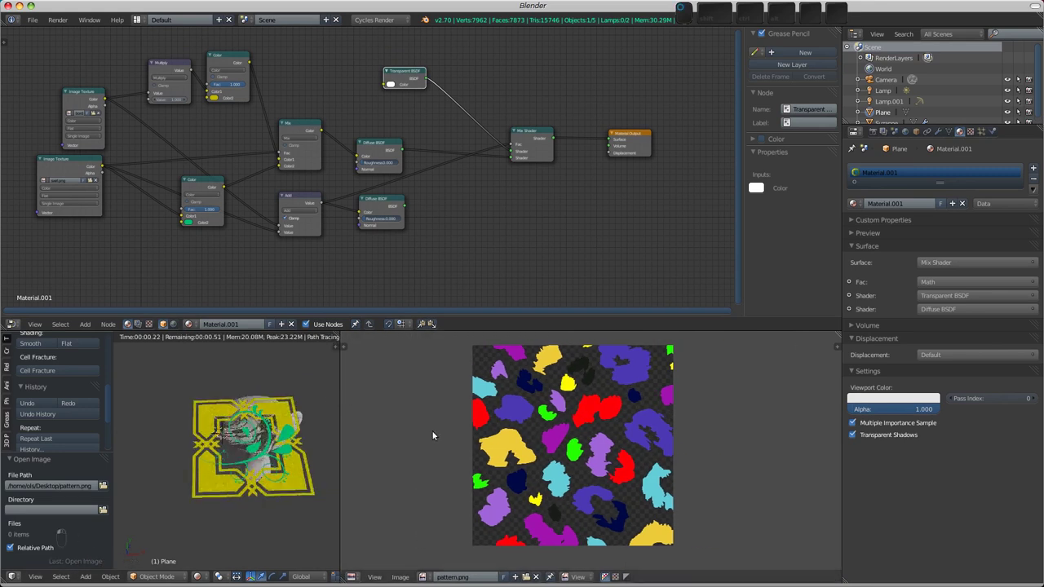
pyautogui.click(555, 441)
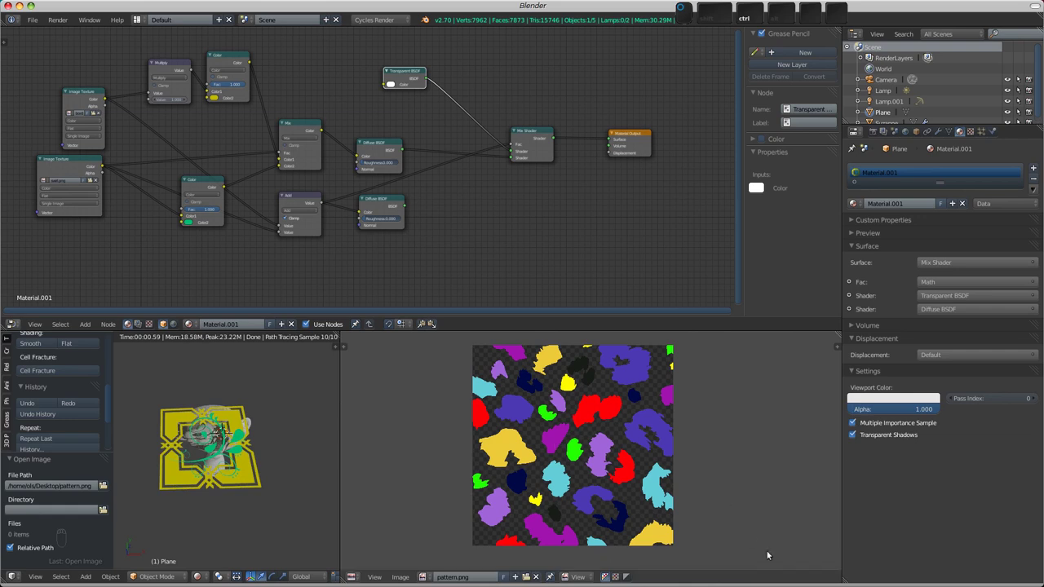
pyautogui.moveTo(749, 472)
pyautogui.mouseDown()
pyautogui.moveTo(762, 542)
pyautogui.moveTo(751, 566)
pyautogui.mouseUp()
# Sample pixel colours at several spots in the pattern and nudge the Mix Shader node.
pyautogui.click(625, 384)
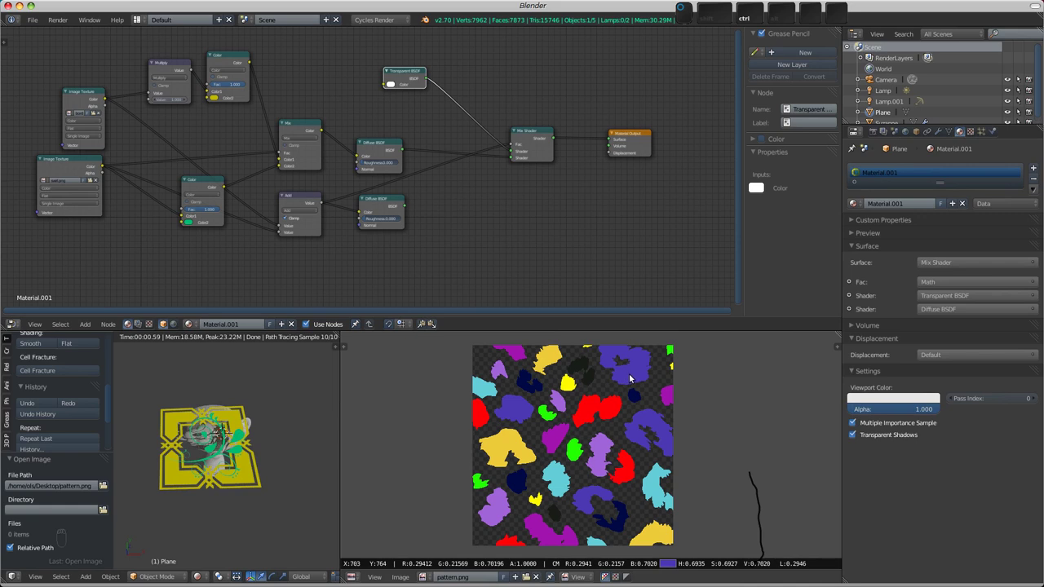
pyautogui.click(519, 411)
pyautogui.click(558, 438)
pyautogui.click(553, 518)
pyautogui.hscroll(2, 481, 163)
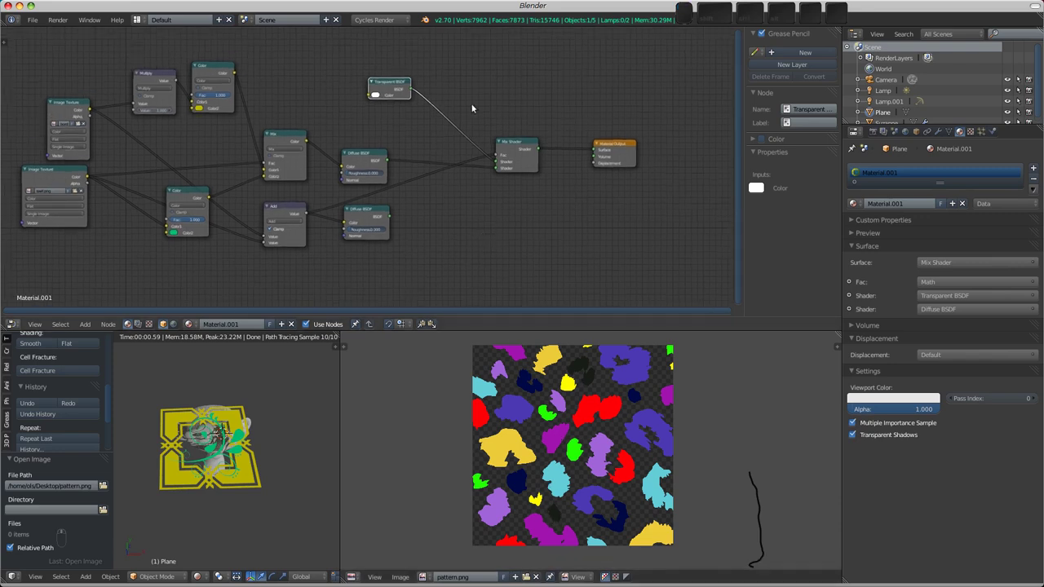
pyautogui.moveTo(501, 142)
pyautogui.mouseDown()
pyautogui.moveTo(515, 137)
pyautogui.moveTo(507, 140)
pyautogui.mouseUp()
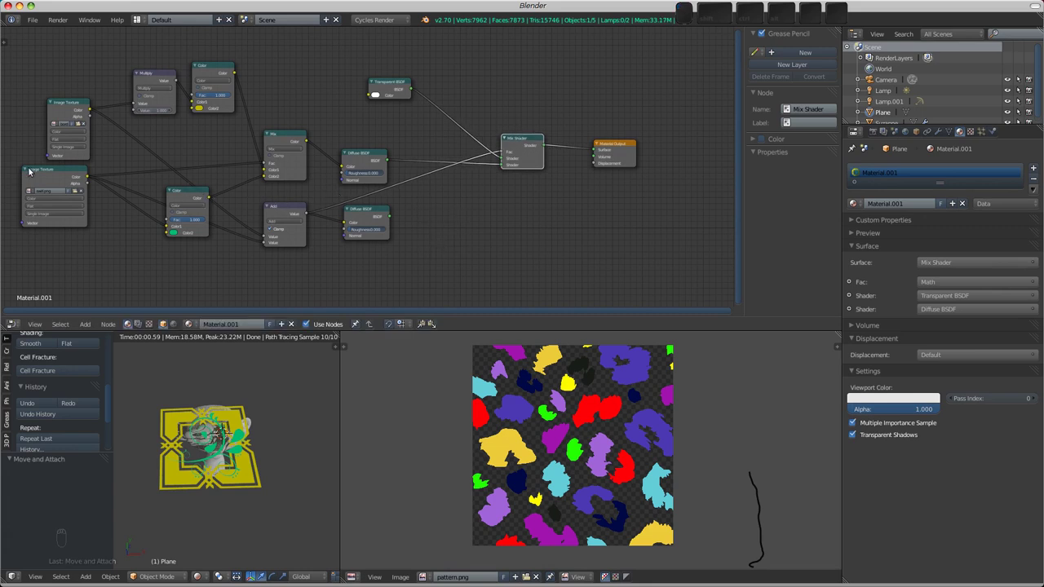
# Duplicate the lower Image Texture node and assign pattern.png to the copy.
pyautogui.click(33, 173)
pyautogui.hotkey('shift', 'd')
pyautogui.click(431, 215)
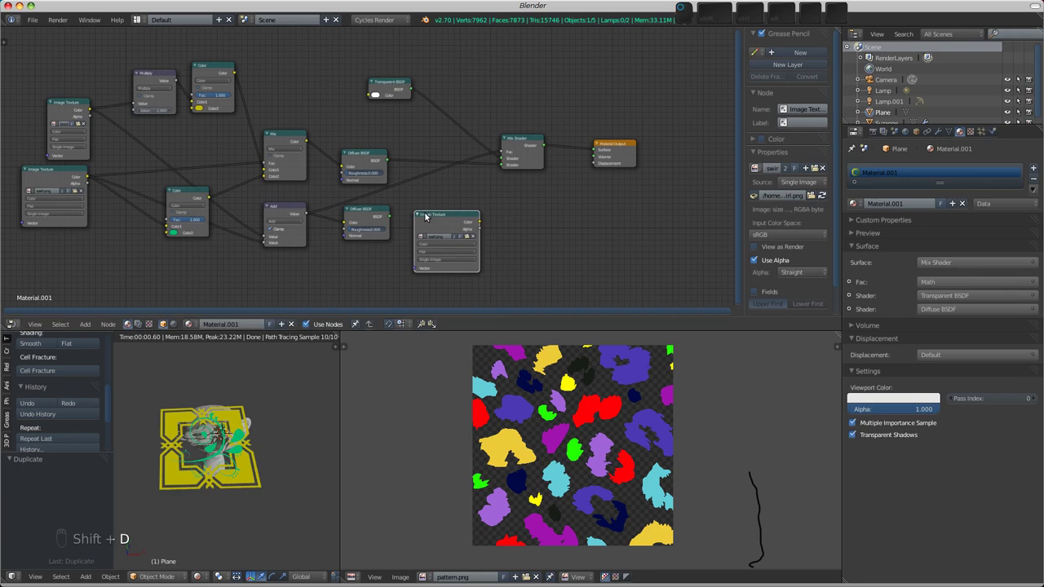
pyautogui.click(420, 237)
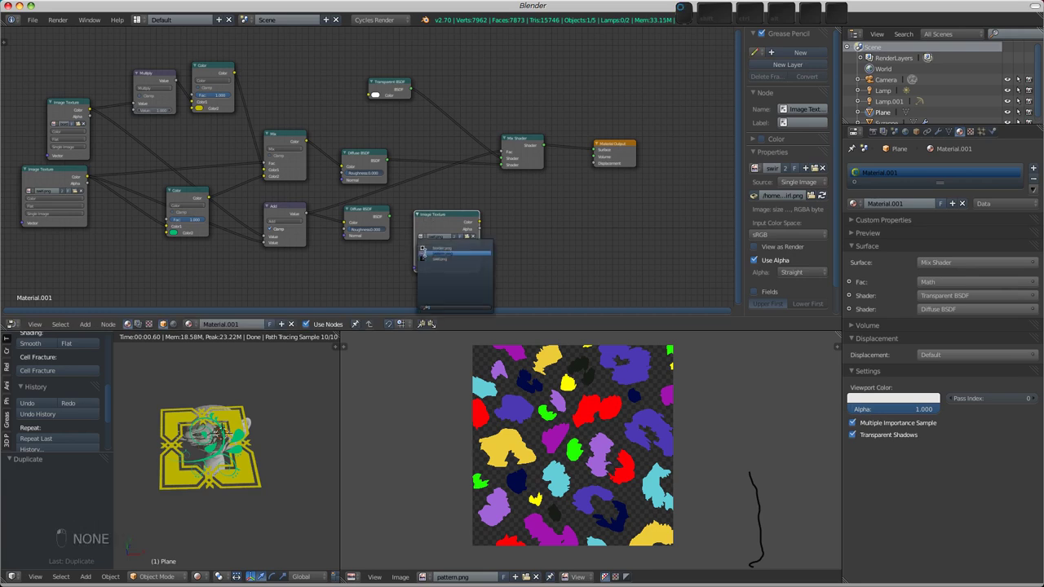
pyautogui.click(440, 253)
pyautogui.scroll(3, 416, 244)
pyautogui.moveTo(412, 242); pyautogui.dragTo(388, 250, button='middle')
pyautogui.moveTo(530, 114); pyautogui.dragTo(570, 124)
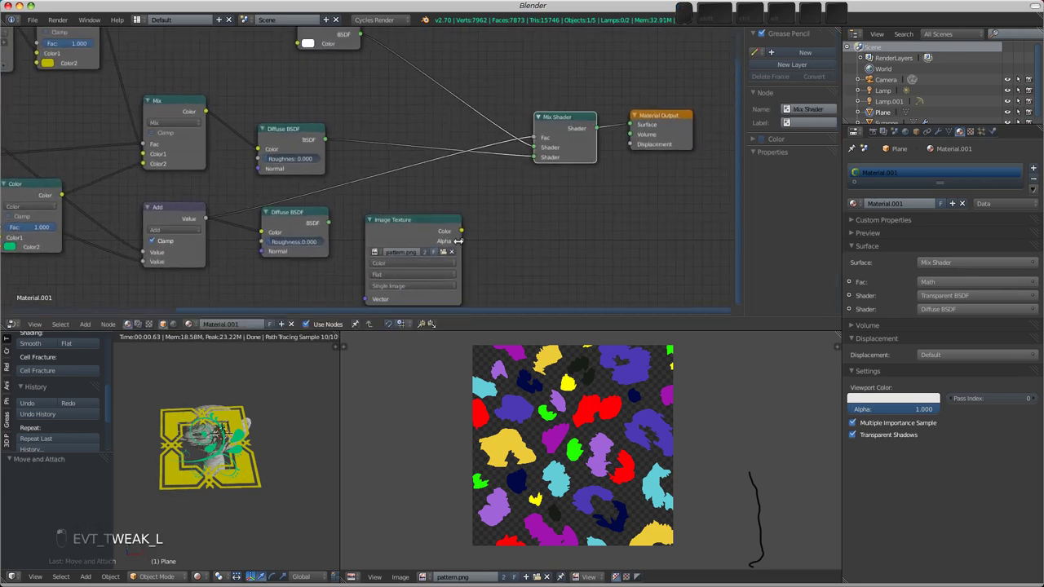
# Duplicate the Diffuse BSDF and feed the pattern image's colour into the copy.
pyautogui.click(312, 210)
pyautogui.hotkey('shift', 'd')
pyautogui.click(543, 208)
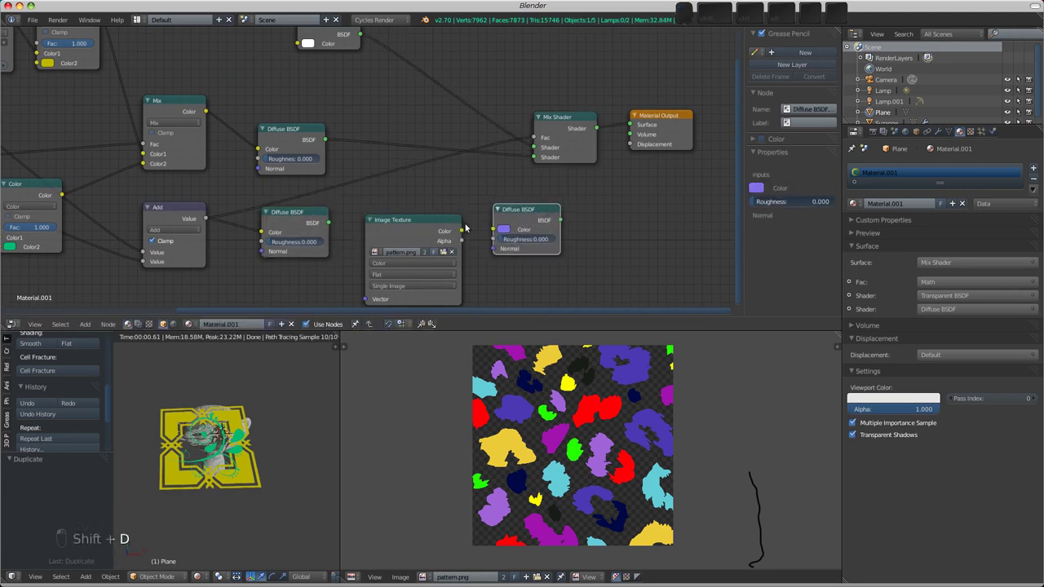
pyautogui.moveTo(462, 232); pyautogui.dragTo(495, 229)
pyautogui.moveTo(428, 219); pyautogui.dragTo(417, 215)
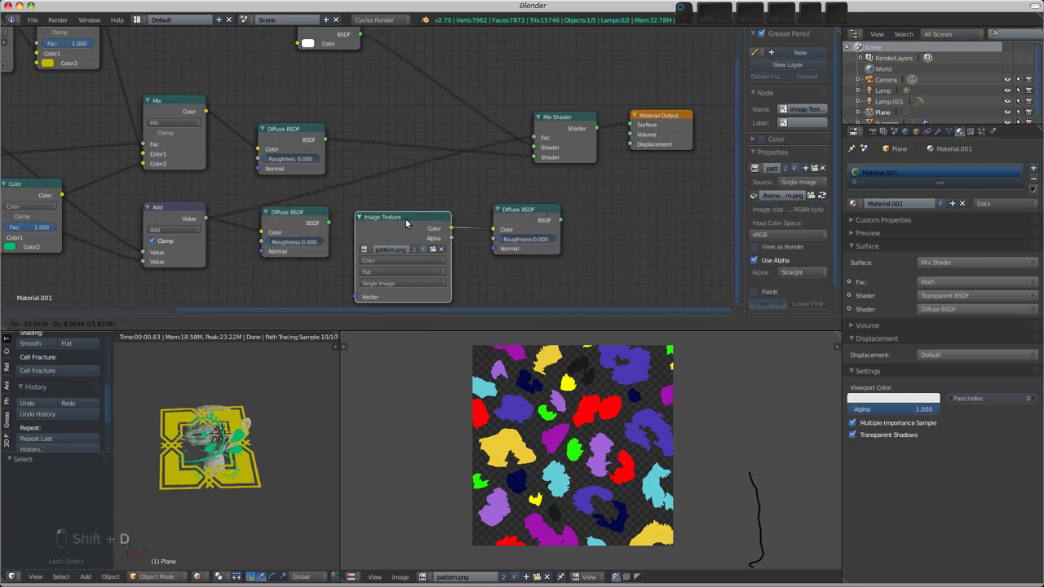
pyautogui.moveTo(526, 212); pyautogui.dragTo(503, 206)
pyautogui.moveTo(551, 127); pyautogui.dragTo(569, 123)
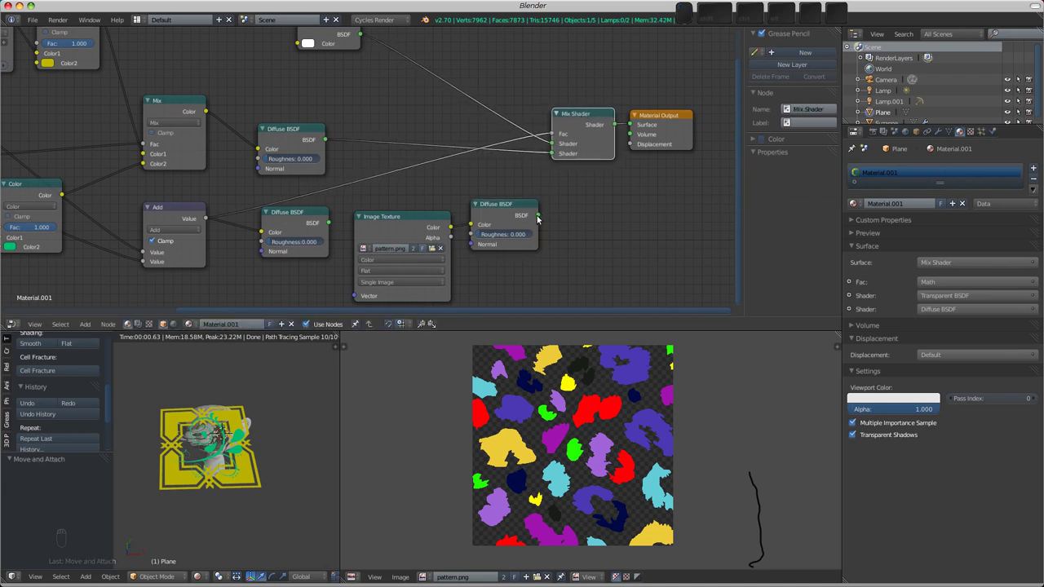
# Link the new Diffuse BSDF into the Mix Shader and drive its Fac from the image Alpha.
pyautogui.moveTo(538, 216); pyautogui.dragTo(551, 154)
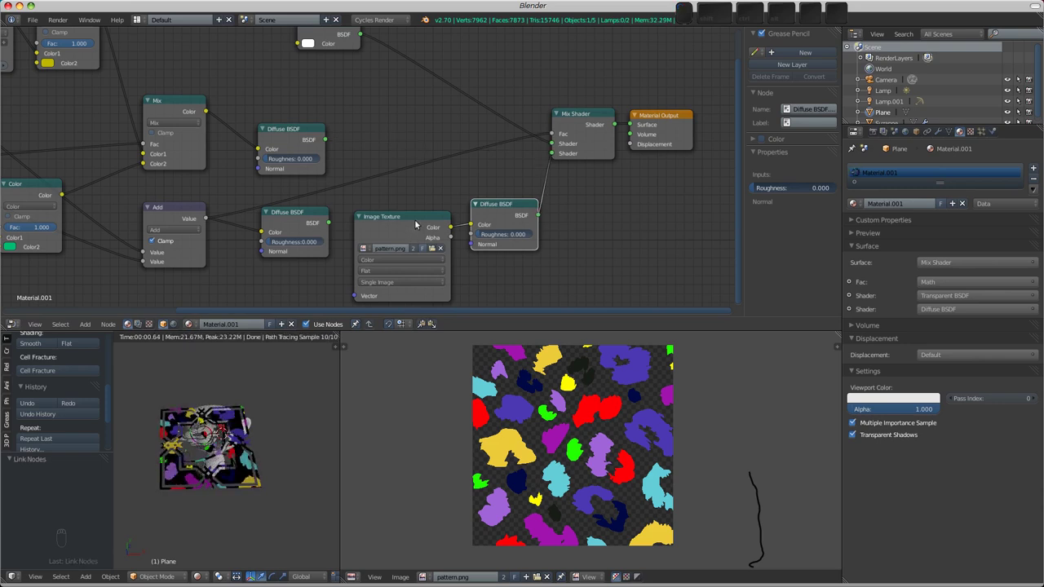
pyautogui.moveTo(415, 225); pyautogui.dragTo(550, 134)
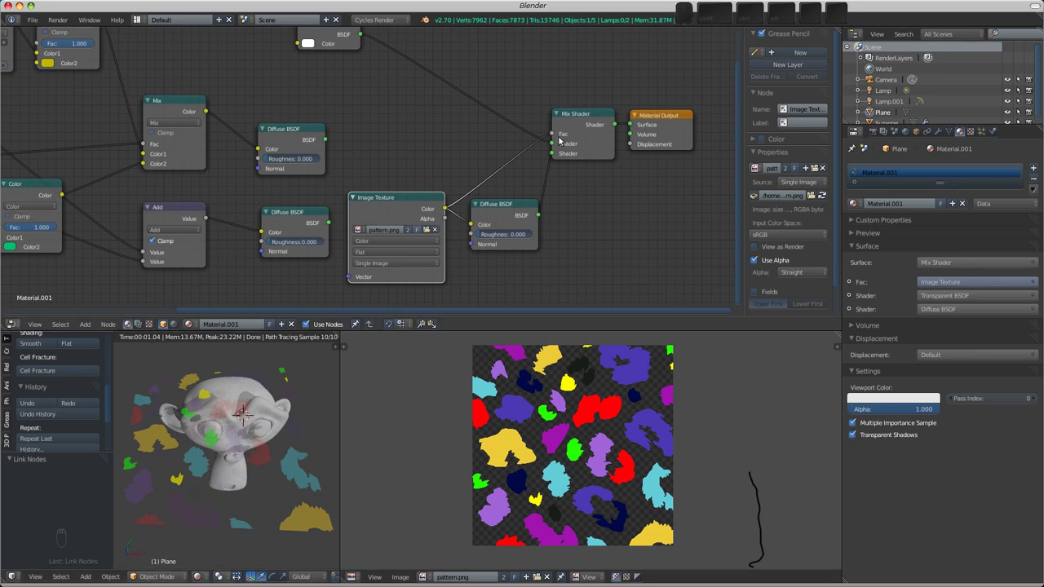
pyautogui.moveTo(391, 221); pyautogui.dragTo(385, 199)
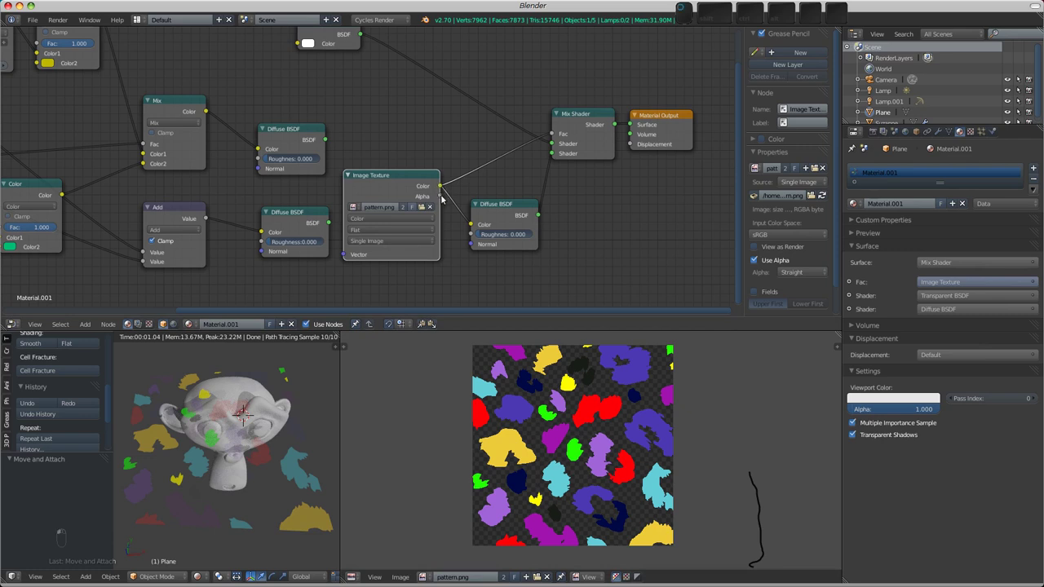
pyautogui.moveTo(441, 198); pyautogui.dragTo(551, 134)
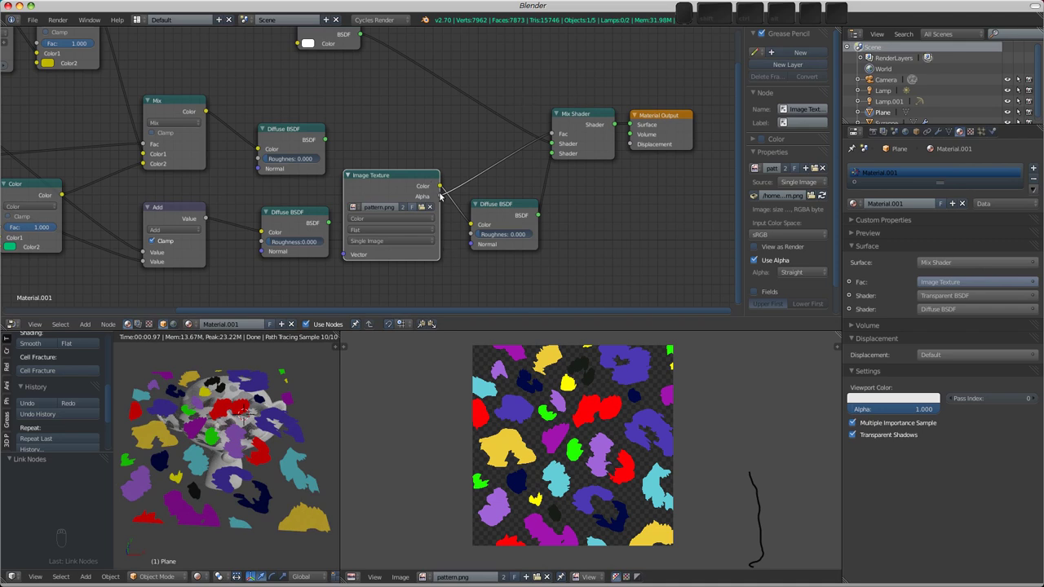
# Route the pattern Diffuse BSDF straight to Material Output, then select both new pattern nodes.
pyautogui.moveTo(440, 198); pyautogui.dragTo(446, 201)
pyautogui.moveTo(538, 214); pyautogui.dragTo(574, 119)
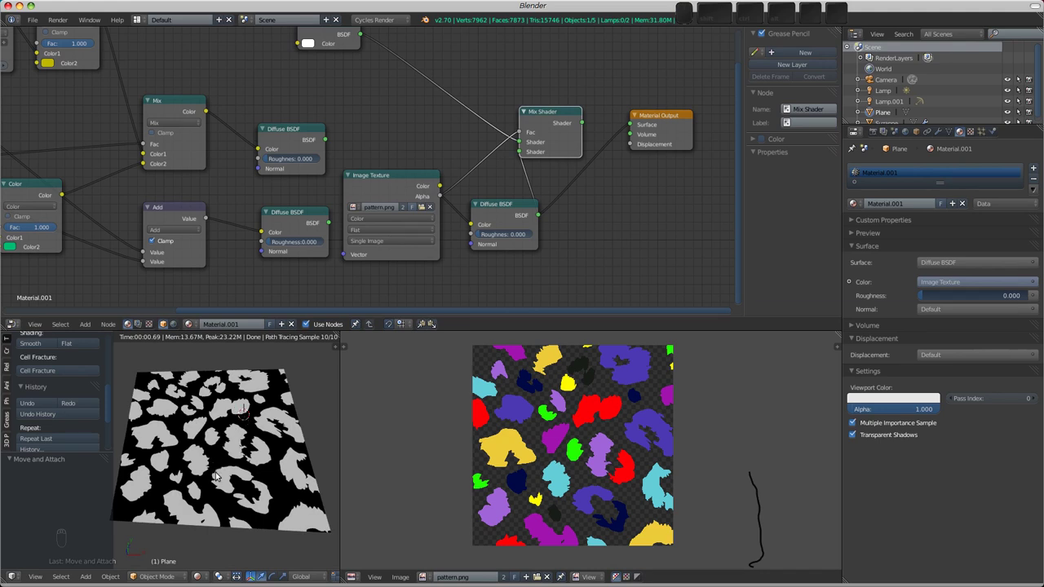
pyautogui.rightClick(407, 184)
pyautogui.keyDown('shift'); pyautogui.rightClick(500, 214); pyautogui.keyUp('shift')
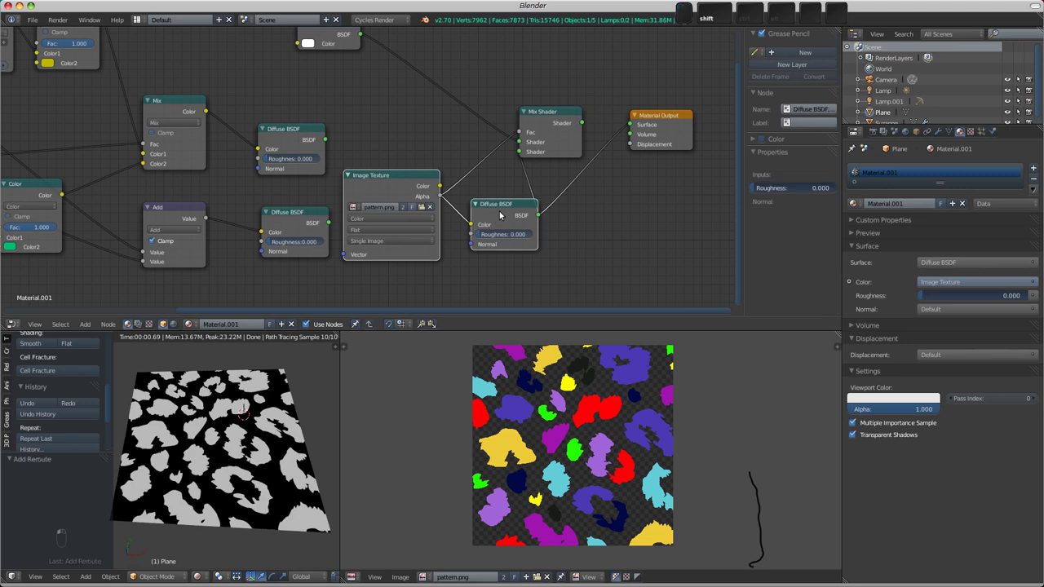
# Delete the pattern nodes and relink Add Value to Mix Fac and Diffuse BSDF to Shader.
pyautogui.press('x')
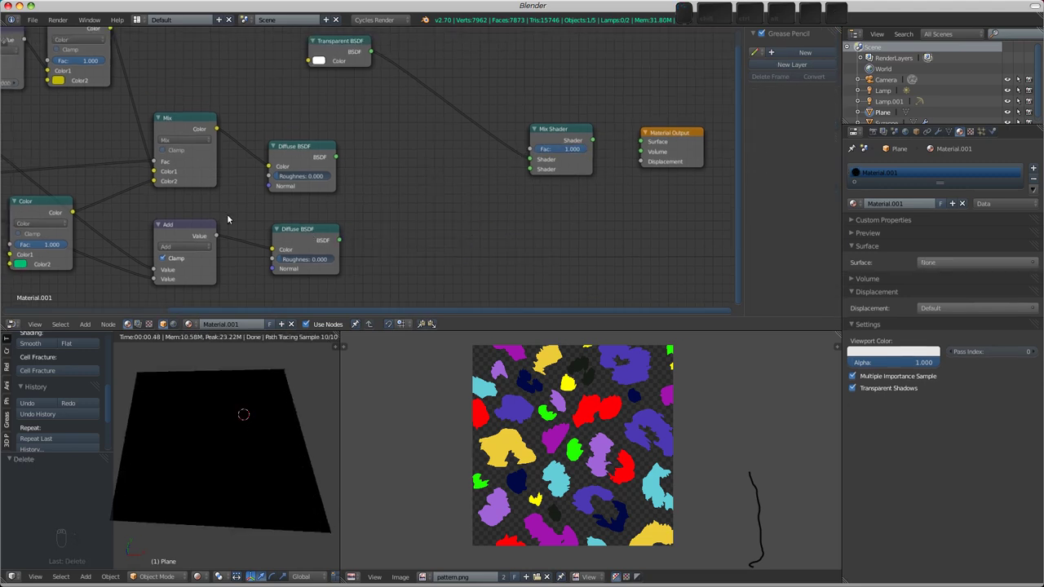
pyautogui.moveTo(216, 239); pyautogui.dragTo(530, 149)
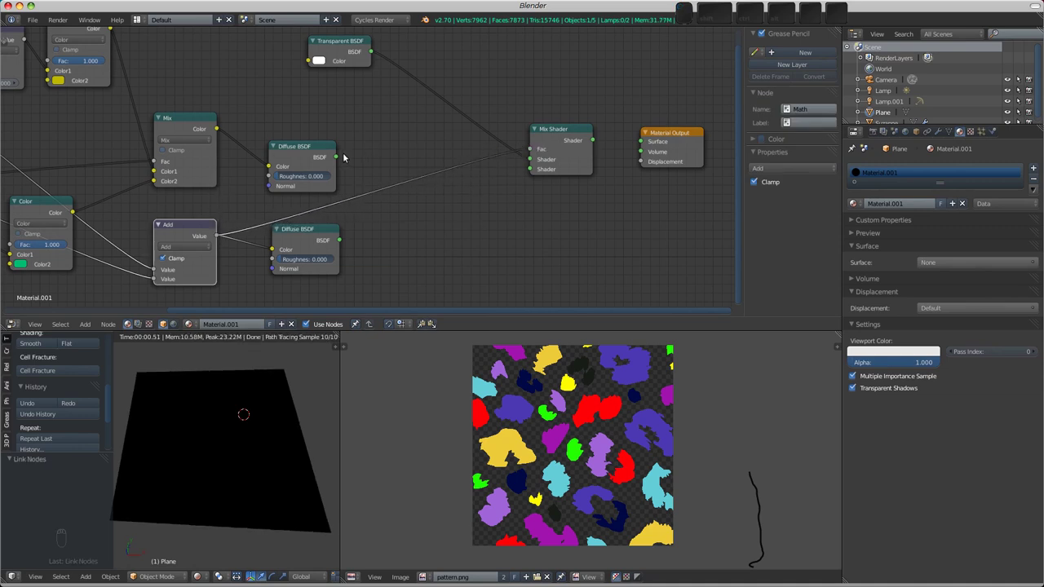
pyautogui.moveTo(335, 161); pyautogui.dragTo(605, 157)
pyautogui.scroll(-3, 501, 165)
pyautogui.scroll(-4, 431, 197)
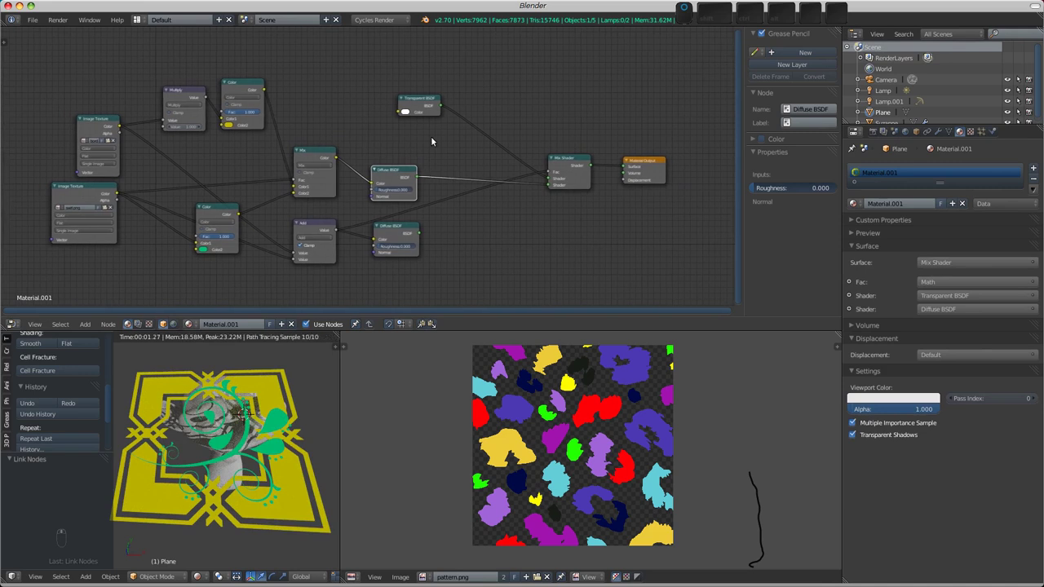
pyautogui.scroll(2, 351, 193)
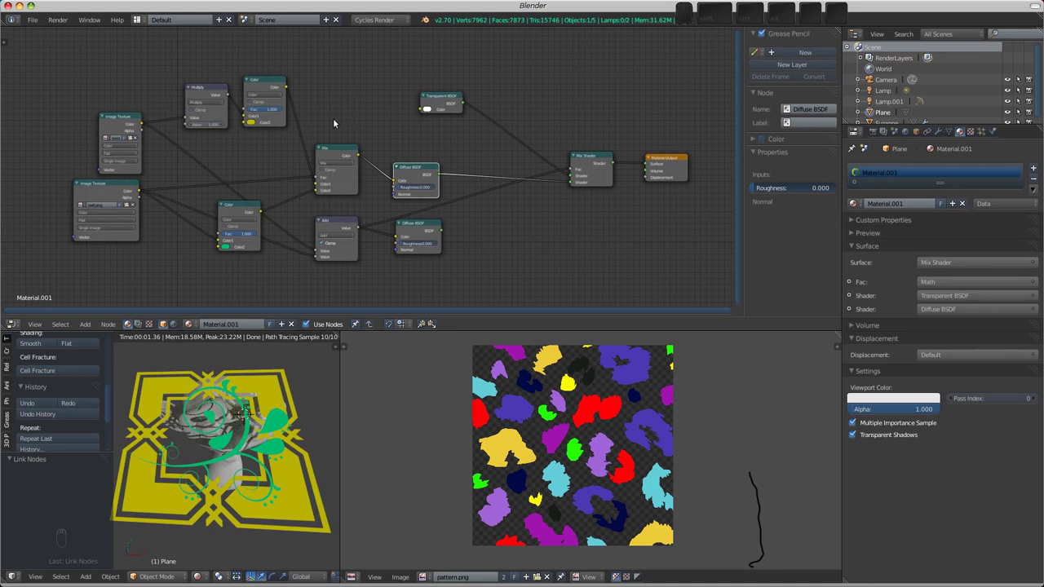
# Box-select every material node and group them with Ctrl+G.
pyautogui.press('b')
pyautogui.moveTo(72, 41); pyautogui.dragTo(621, 322)
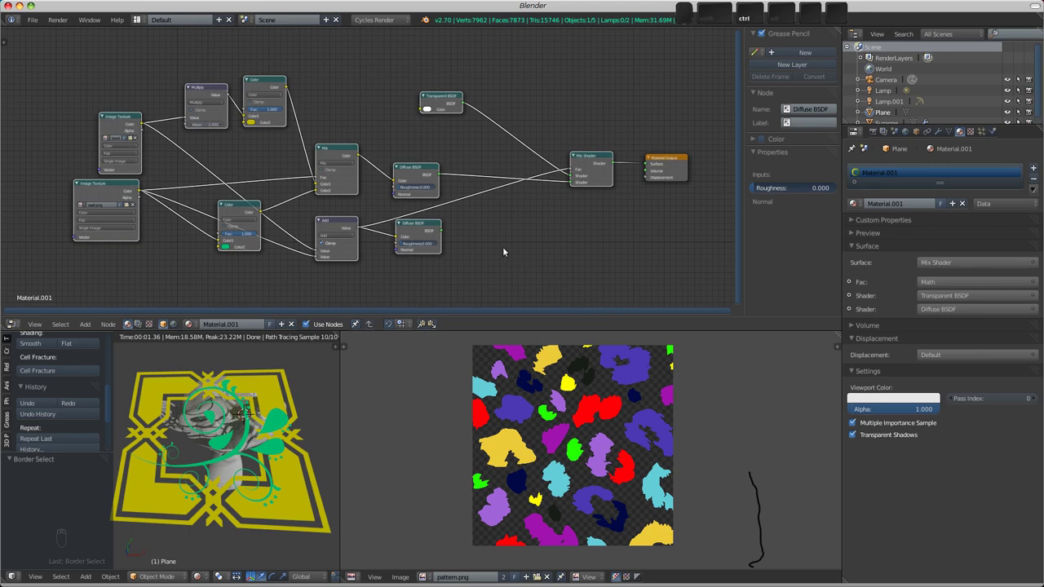
pyautogui.hotkey('ctrl', 'g')
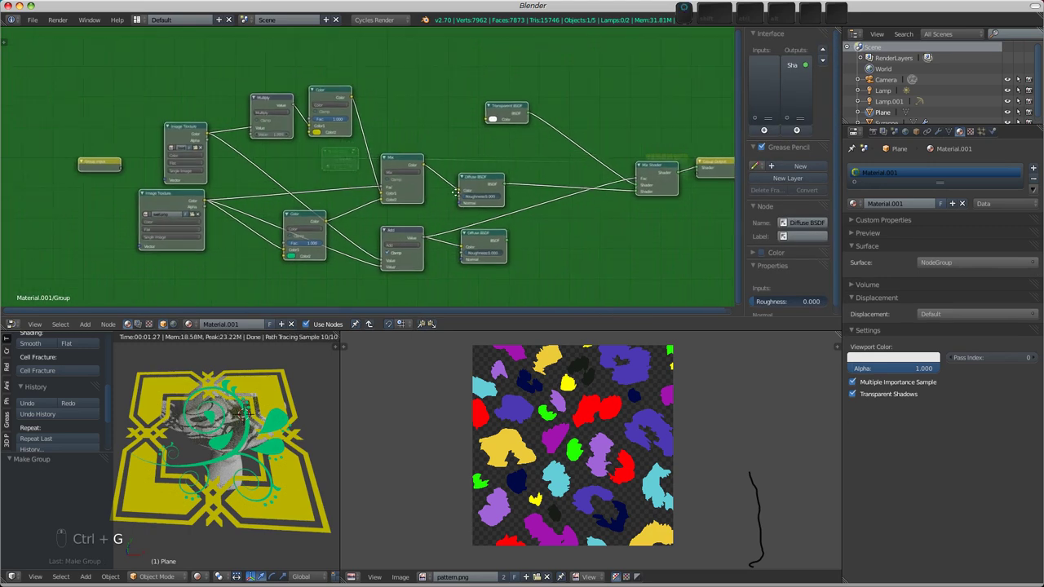
# Reposition the Group Input node and pan across the group to view both ends.
pyautogui.scroll(3, 92, 169)
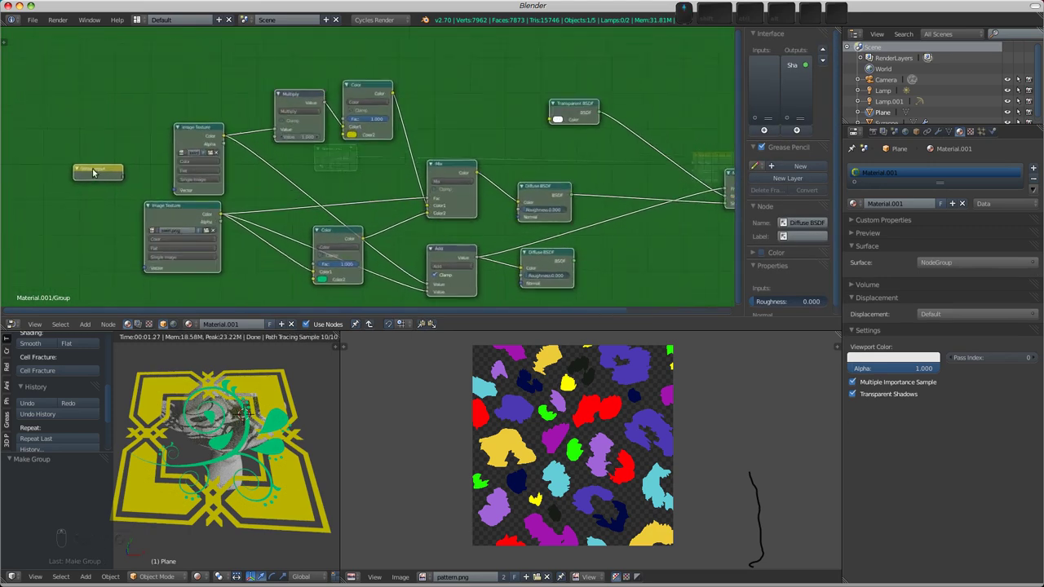
pyautogui.scroll(-2, 94, 167)
pyautogui.moveTo(96, 167); pyautogui.dragTo(87, 150)
pyautogui.moveTo(328, 167); pyautogui.dragTo(396, 172, button='middle')
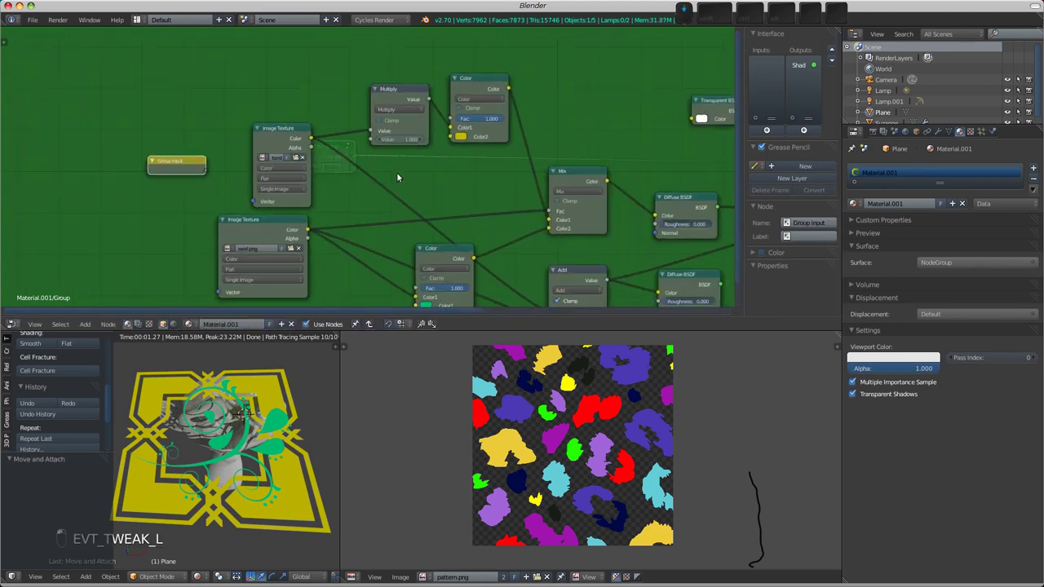
pyautogui.moveTo(467, 160); pyautogui.dragTo(141, 124, button='middle')
pyautogui.scroll(2, 591, 141)
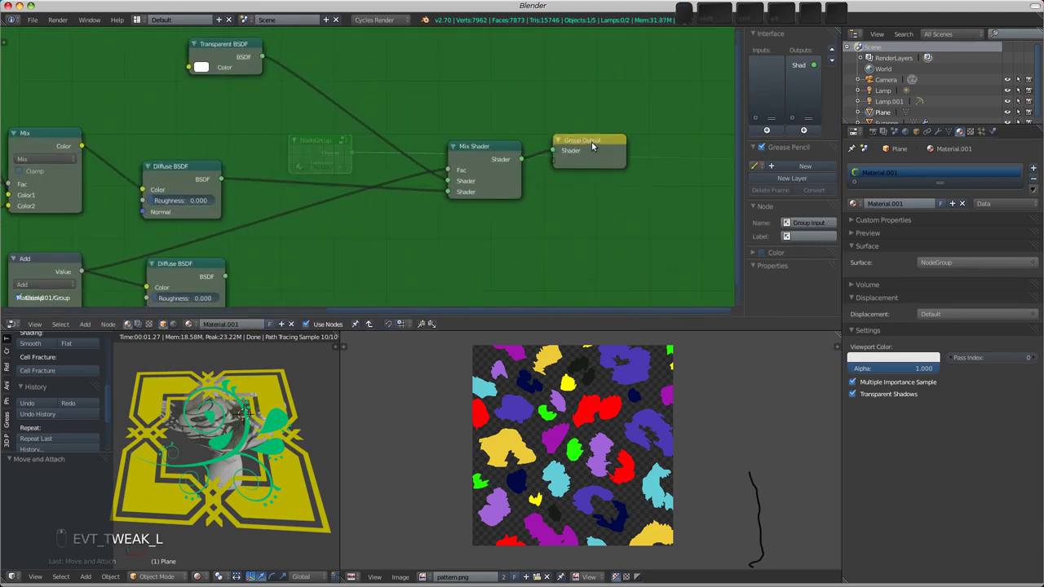
pyautogui.scroll(-2, 591, 141)
pyautogui.moveTo(259, 135); pyautogui.dragTo(422, 154, button='middle')
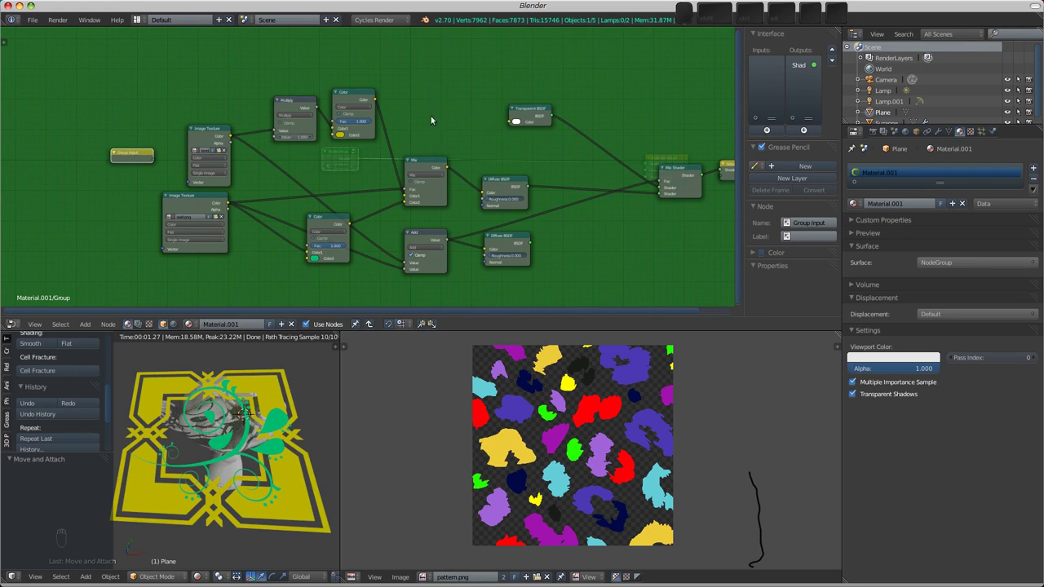
pyautogui.moveTo(439, 137); pyautogui.dragTo(426, 155, button='middle')
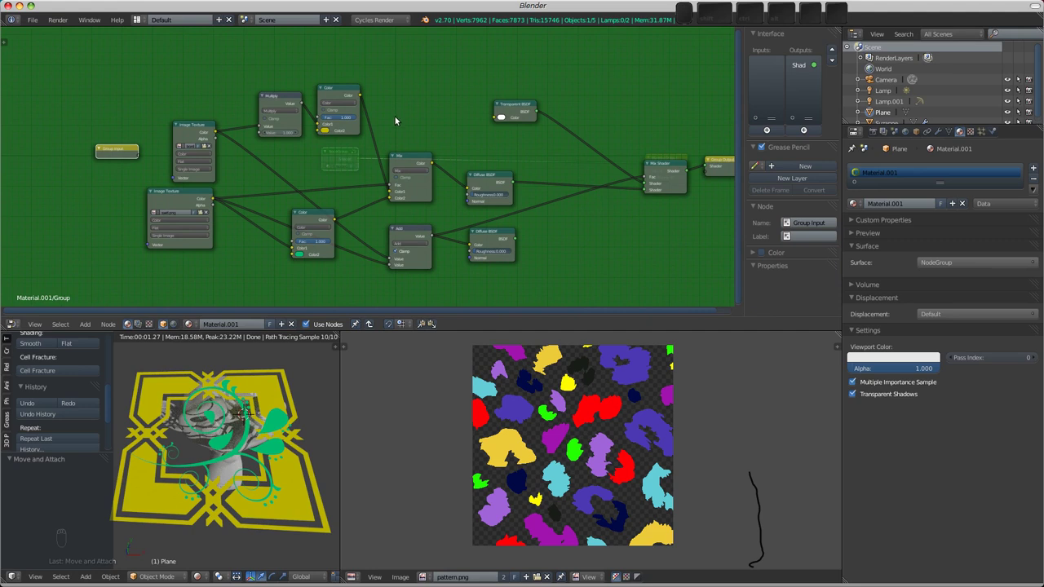
# Exit the group, move the output node right, and re-enter the NodeGroup for editing.
pyautogui.press('Tab')
pyautogui.moveTo(650, 166); pyautogui.dragTo(446, 150)
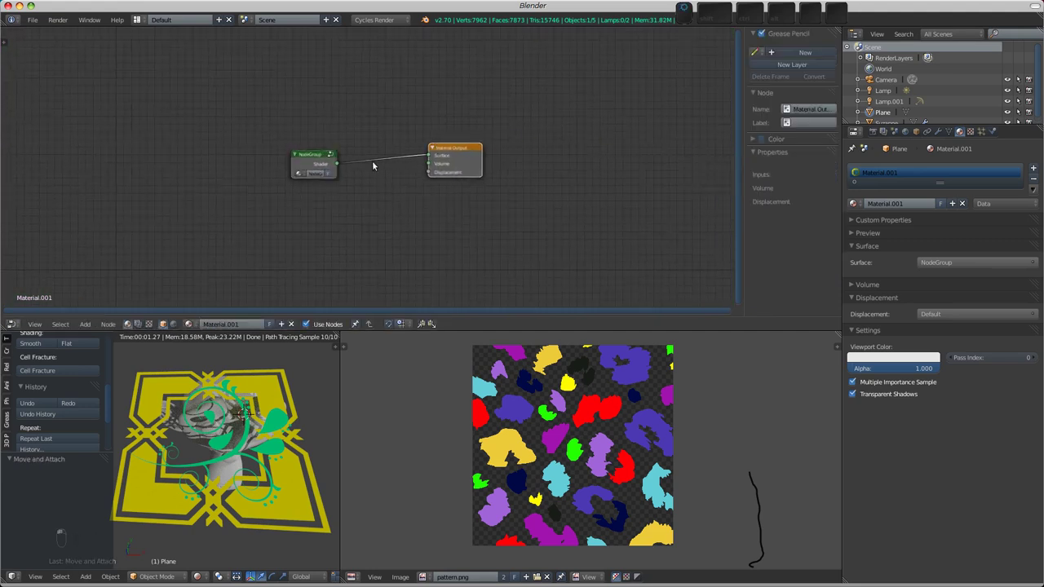
pyautogui.moveTo(372, 160); pyautogui.dragTo(458, 184, button='middle')
pyautogui.click(398, 186)
pyautogui.press('Tab')
pyautogui.scroll(-3, 417, 211)
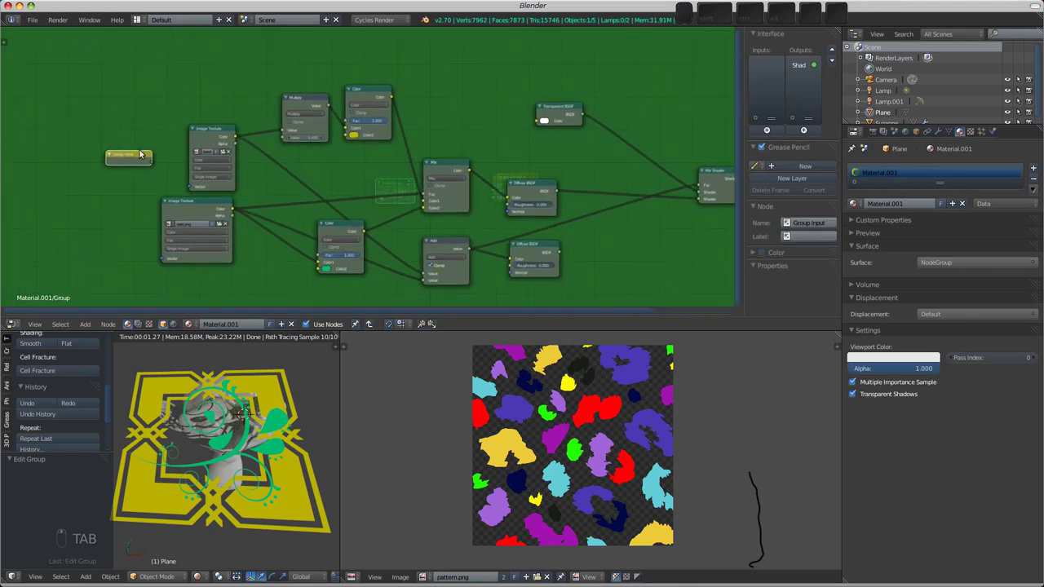
# Expose the yellow and green colours of both Color mix nodes as group inputs.
pyautogui.moveTo(140, 155); pyautogui.dragTo(213, 79)
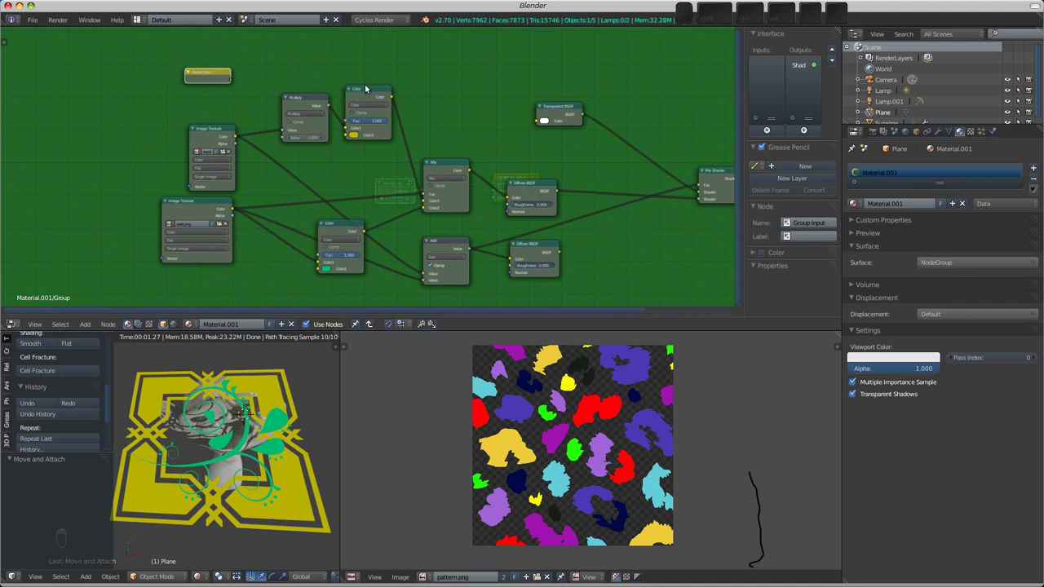
pyautogui.moveTo(368, 90); pyautogui.dragTo(385, 88)
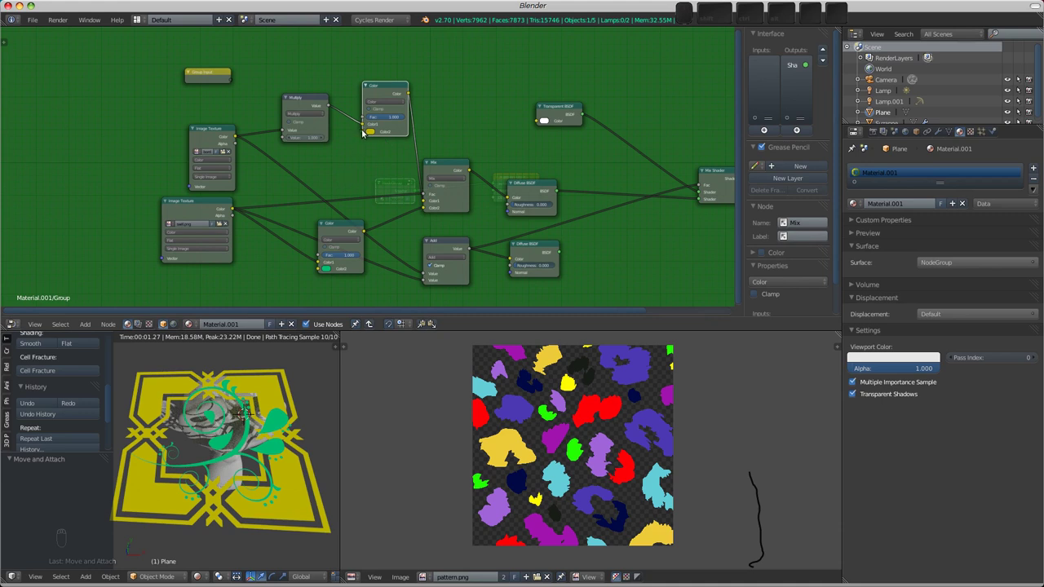
pyautogui.moveTo(362, 133); pyautogui.dragTo(231, 81)
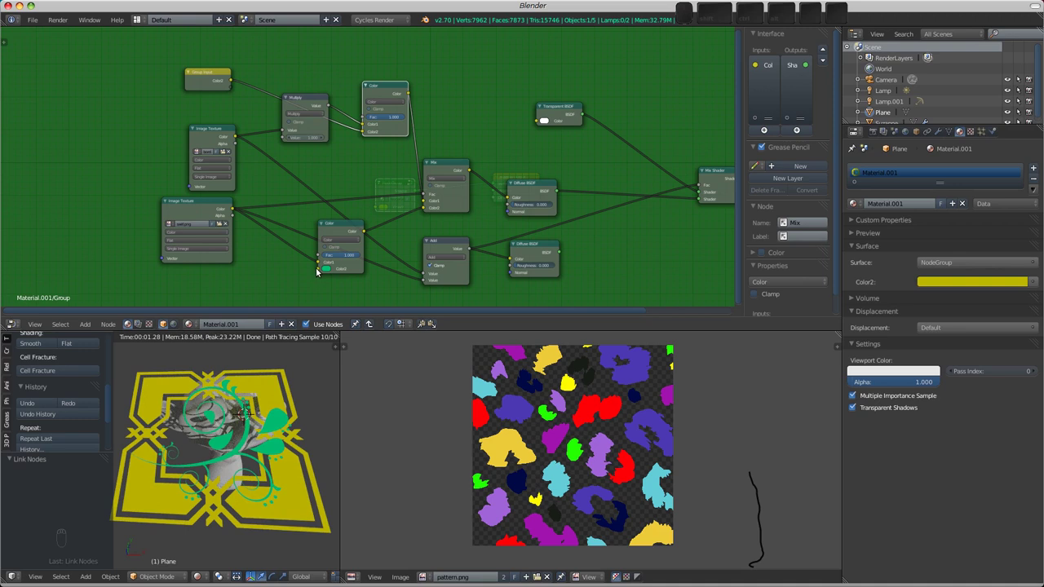
pyautogui.moveTo(320, 269); pyautogui.dragTo(229, 87)
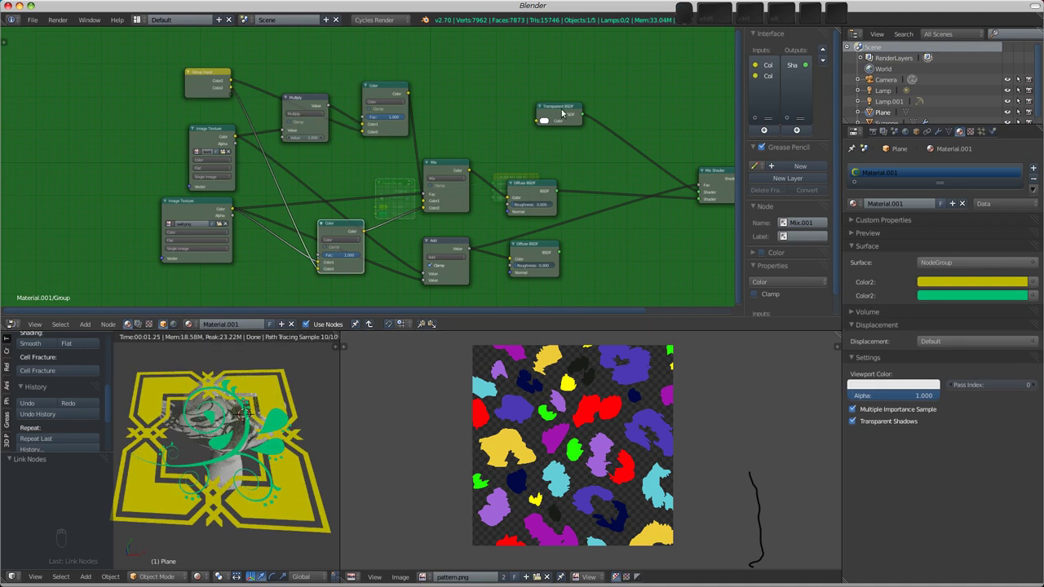
# Delete the Transparent BSDF node from the group.
pyautogui.click(561, 109)
pyautogui.hscroll(5, 578, 206)
pyautogui.moveTo(485, 101); pyautogui.dragTo(475, 103)
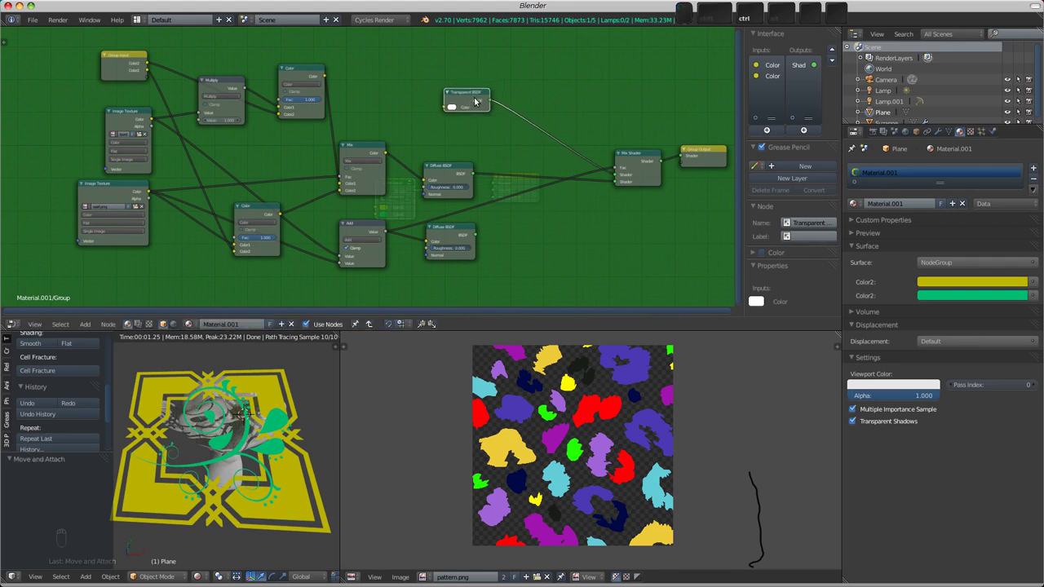
pyautogui.press('x')
# Duplicate the upper Diffuse BSDF and connect the copy into the Mix Shader.
pyautogui.click(452, 171)
pyautogui.hotkey('shift', 's')
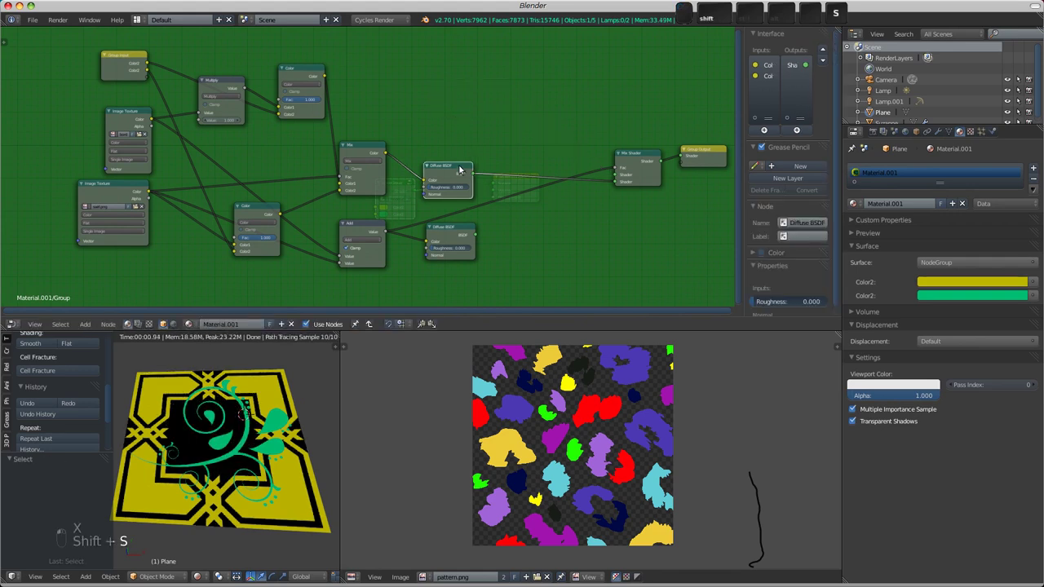
pyautogui.hotkey('shift', 'd')
pyautogui.click(469, 70)
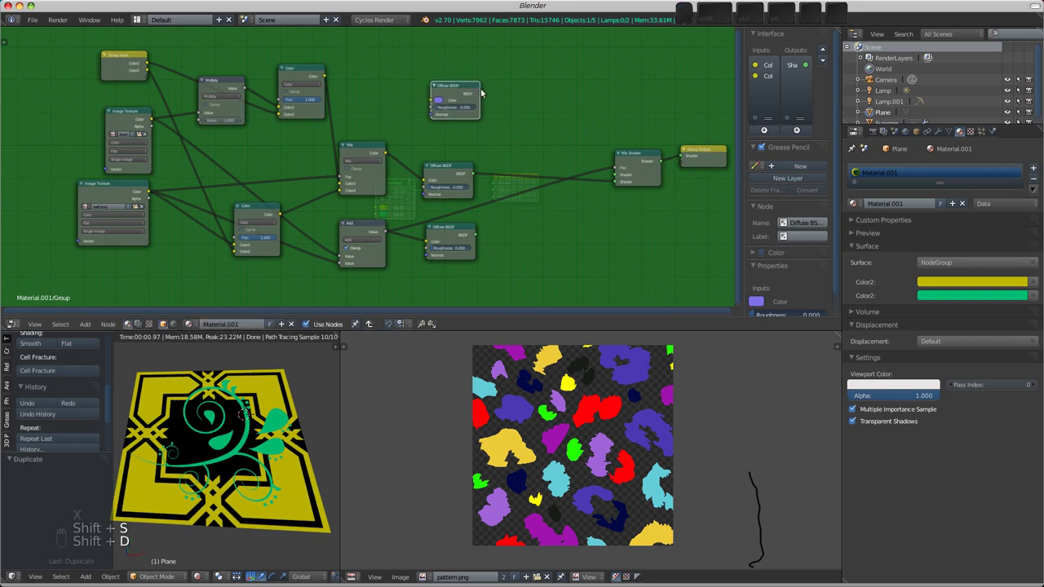
pyautogui.moveTo(479, 95); pyautogui.dragTo(615, 168)
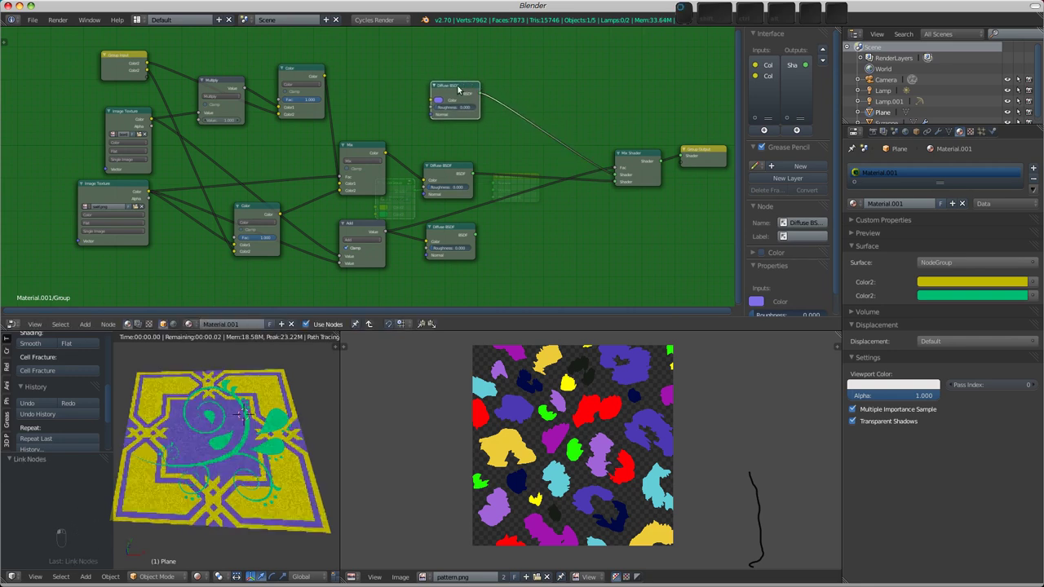
# Set the new Diffuse BSDF colour to black and expose it as a group input.
pyautogui.click(439, 101)
pyautogui.click(490, 147)
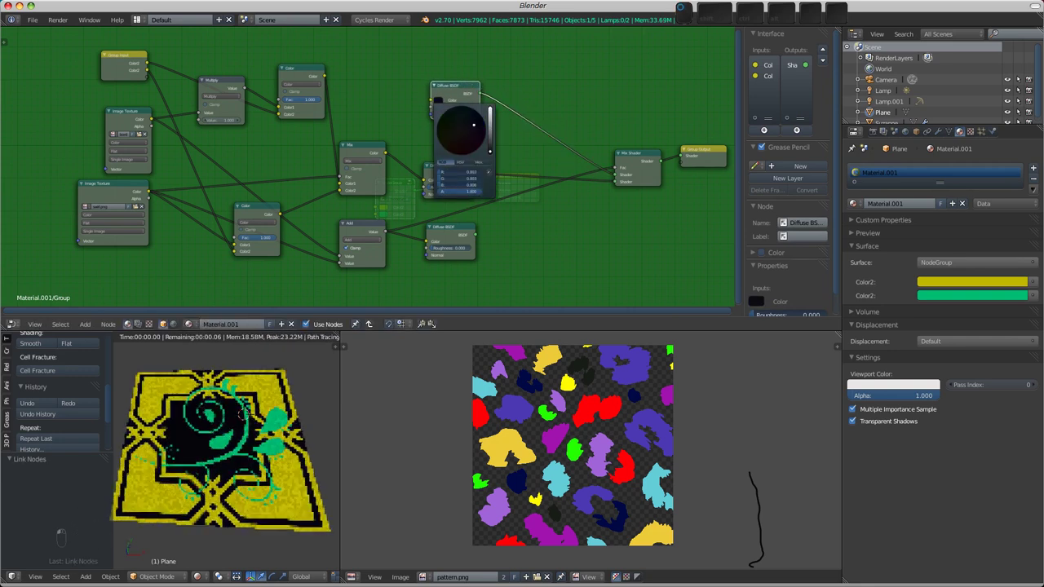
pyautogui.moveTo(407, 106); pyautogui.dragTo(438, 138, button='middle')
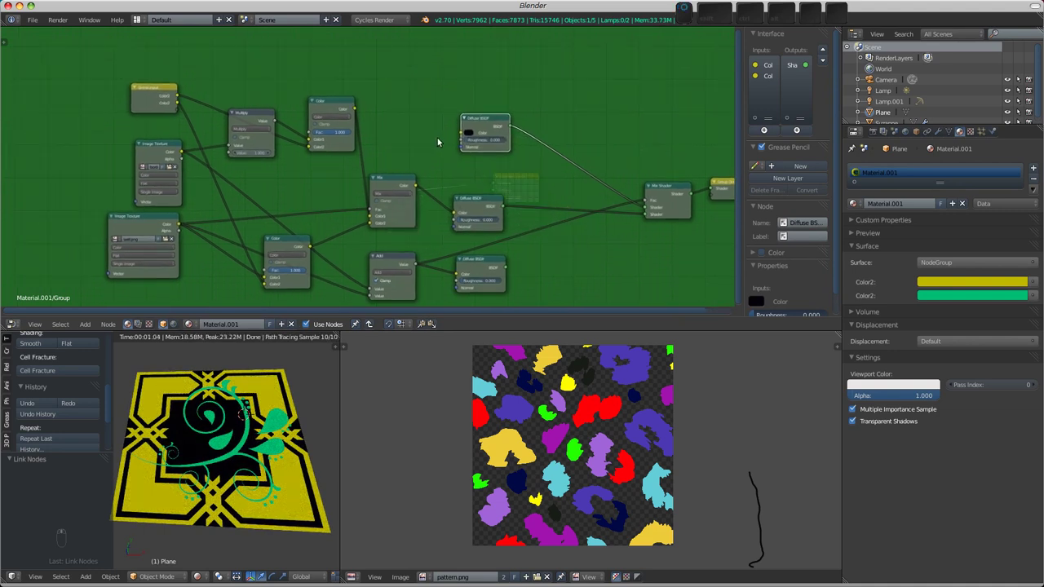
pyautogui.moveTo(458, 137); pyautogui.dragTo(181, 111)
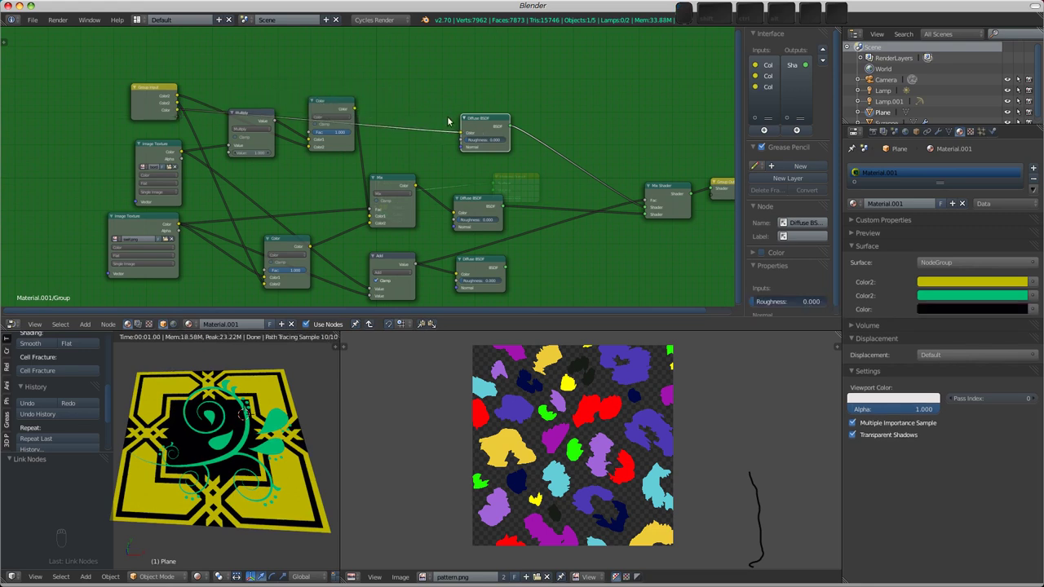
# Rename the first two group inputs to Border and Swirl.
pyautogui.moveTo(743, 125); pyautogui.dragTo(648, 123)
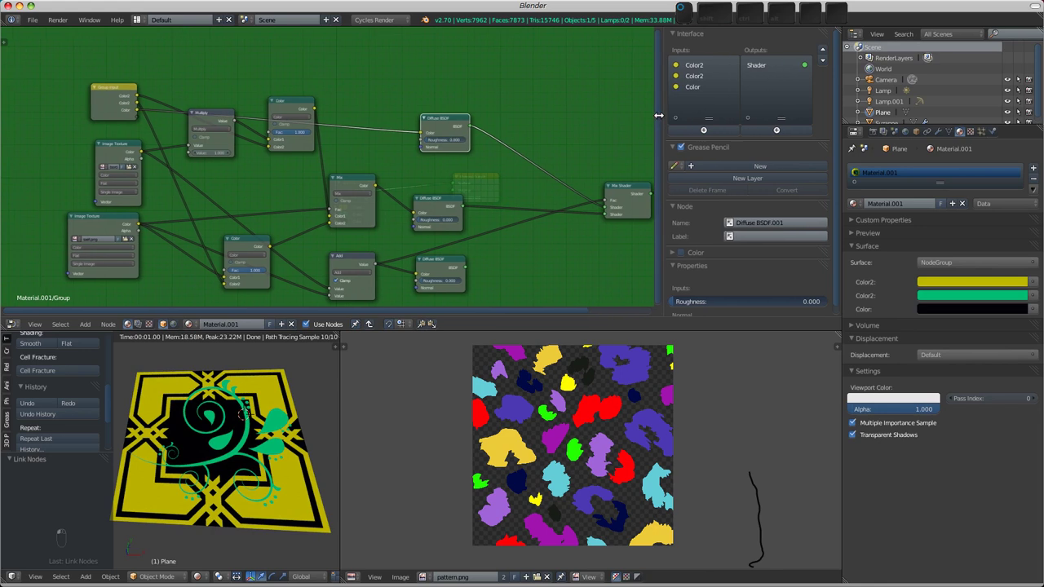
pyautogui.click(679, 65)
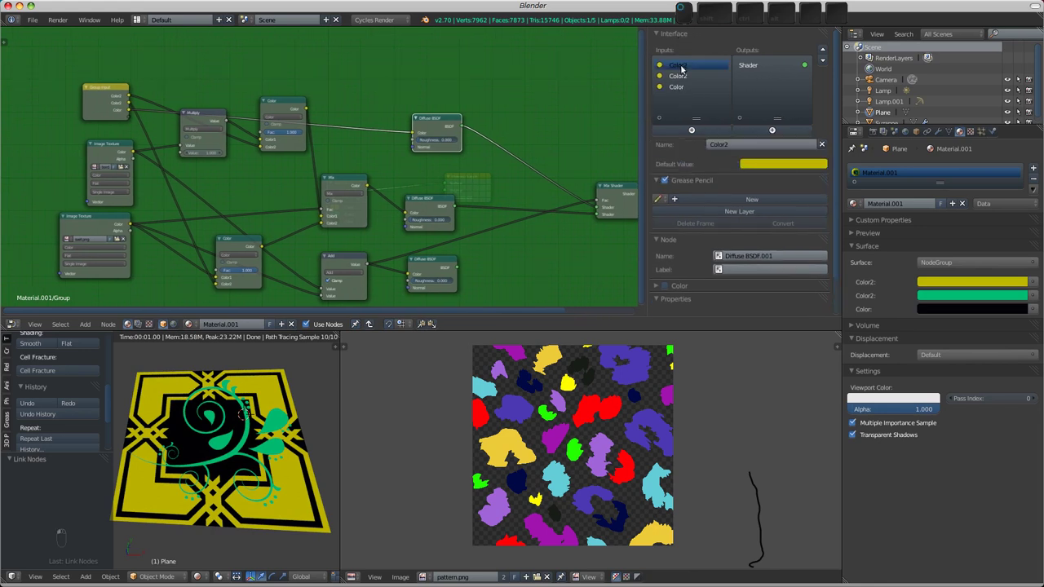
pyautogui.click(730, 144)
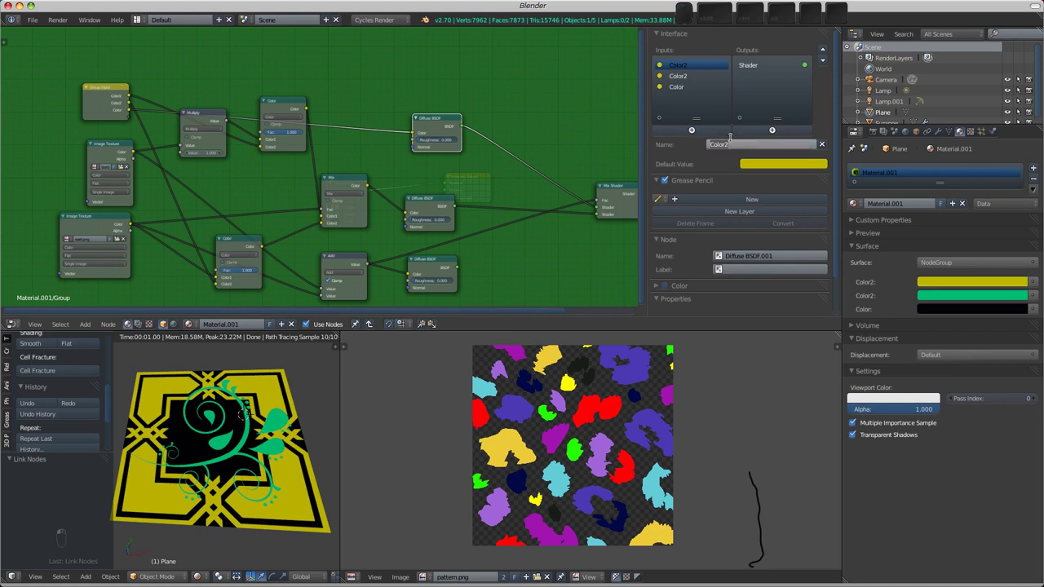
pyautogui.write('Border')
pyautogui.press('Return')
pyautogui.click(685, 77)
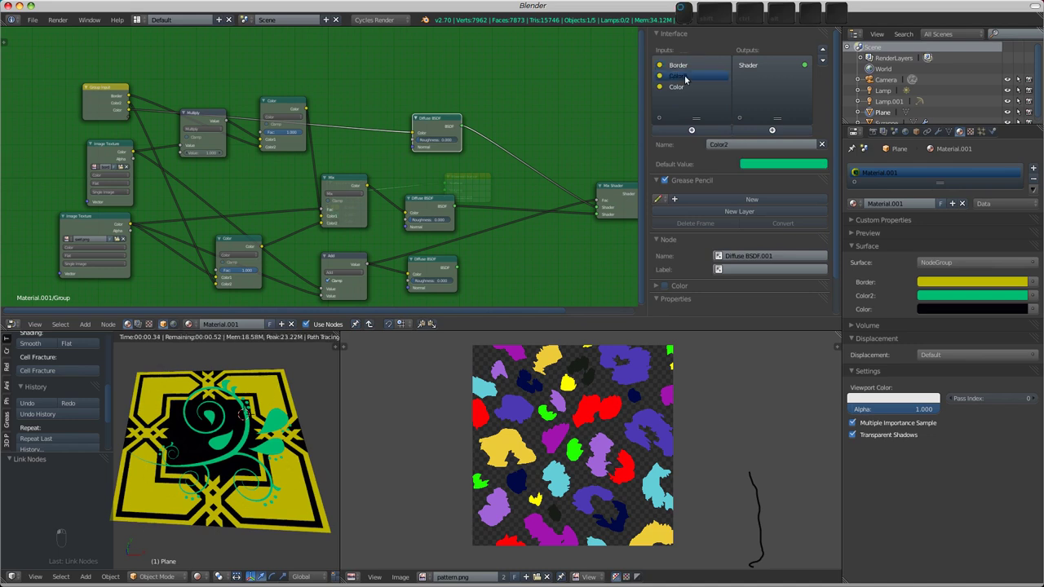
pyautogui.keyDown('ctrl'); pyautogui.click(683, 77); pyautogui.keyUp('ctrl')
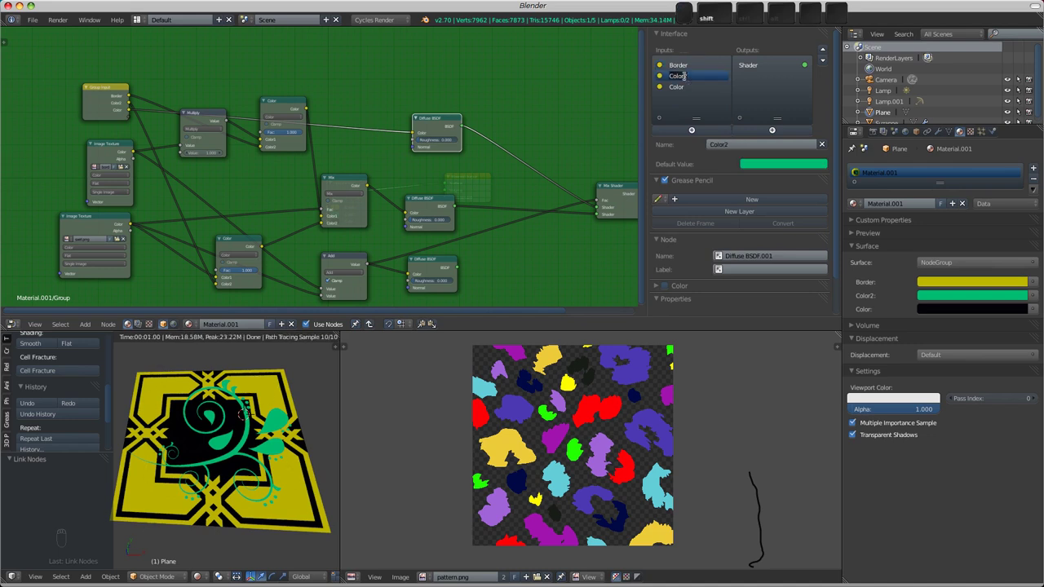
pyautogui.write('Swirl')
pyautogui.press('Return')
# Rename the third input Background and move it to the top of the list.
pyautogui.keyDown('ctrl'); pyautogui.click(683, 87); pyautogui.keyUp('ctrl')
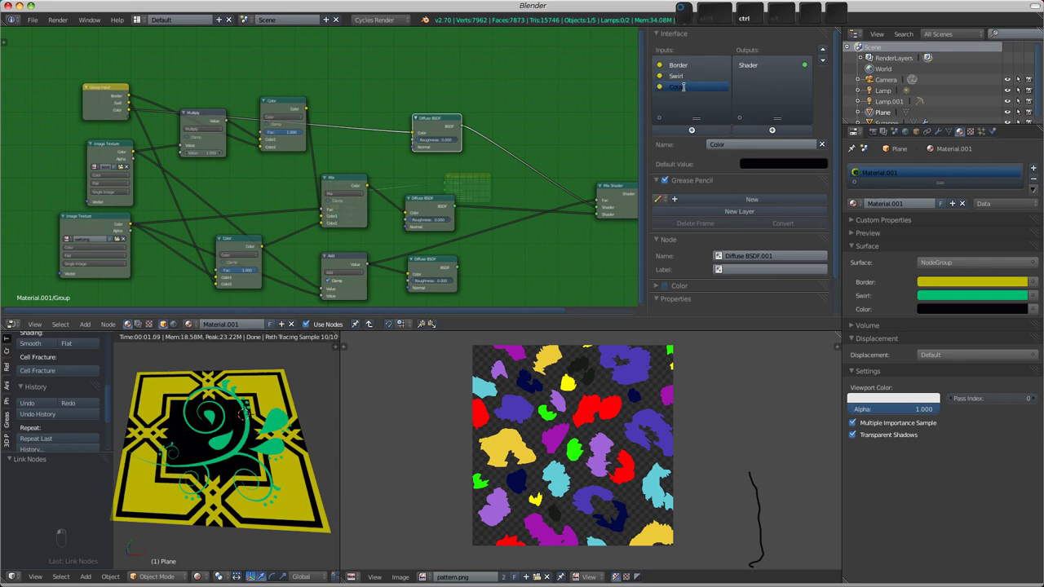
pyautogui.write('Background')
pyautogui.press('Return')
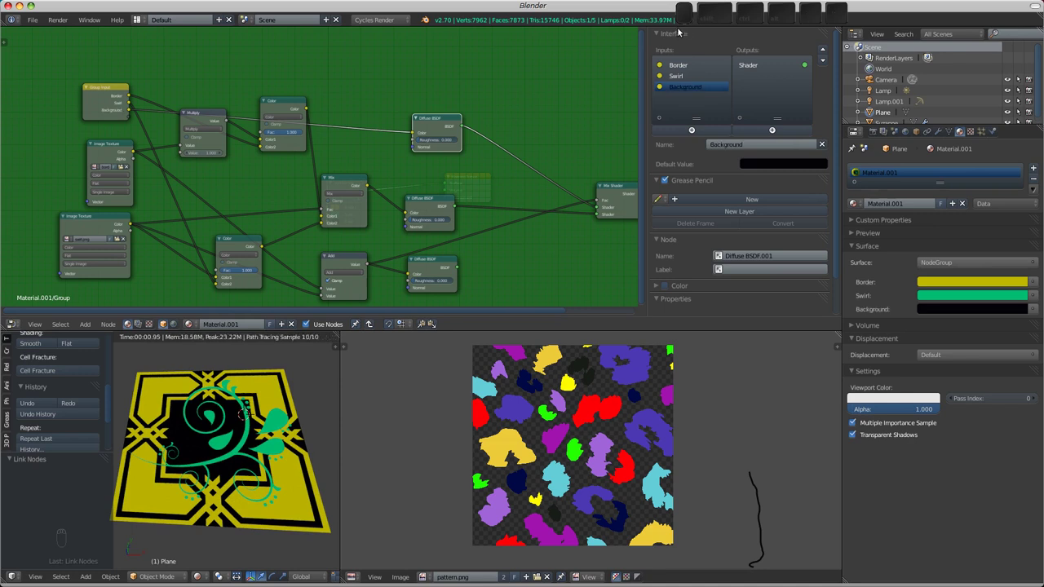
pyautogui.click(822, 52)
pyautogui.click(822, 51)
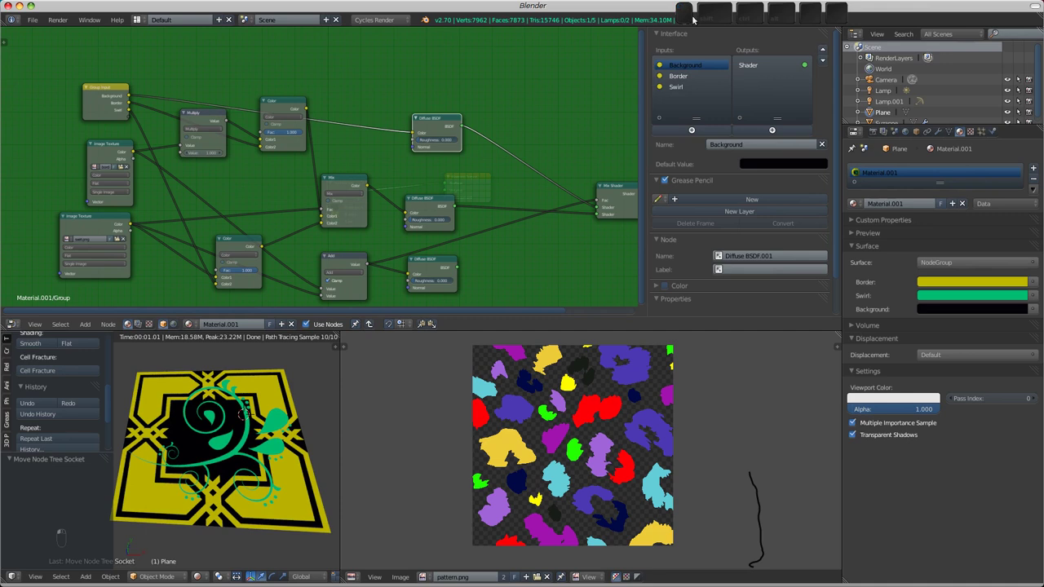
pyautogui.press('Home')
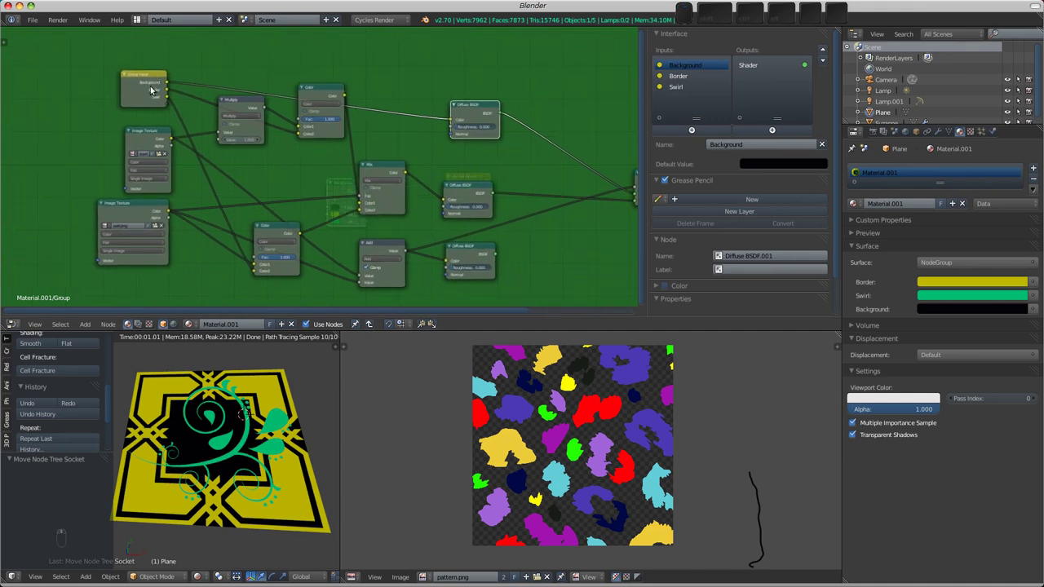
# Back in the material tree, set the NodeGroup's Swirl to cyan and Border to red.
pyautogui.press('Tab')
pyautogui.scroll(3, 344, 153)
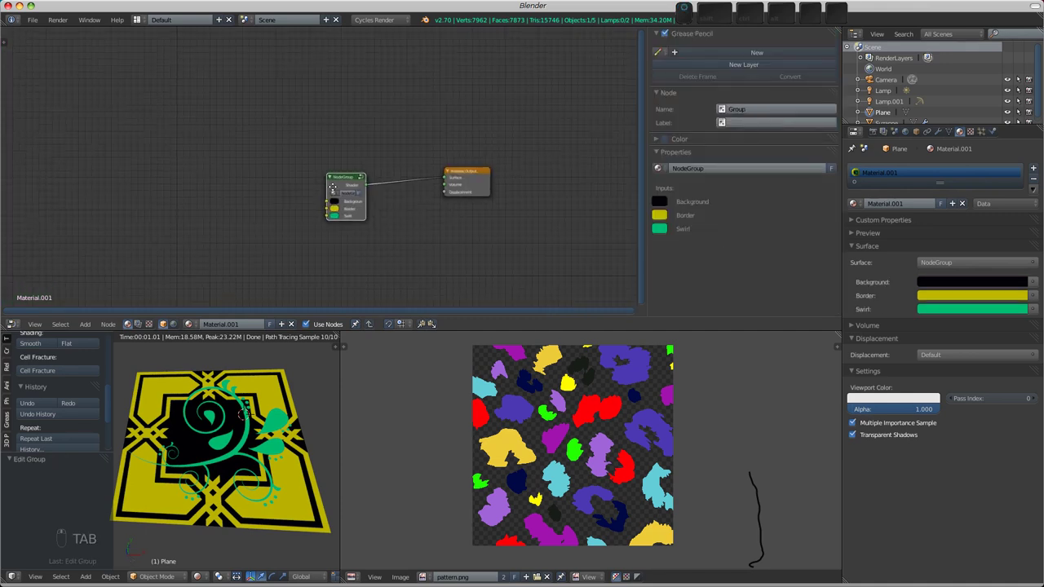
pyautogui.moveTo(344, 153); pyautogui.dragTo(348, 141)
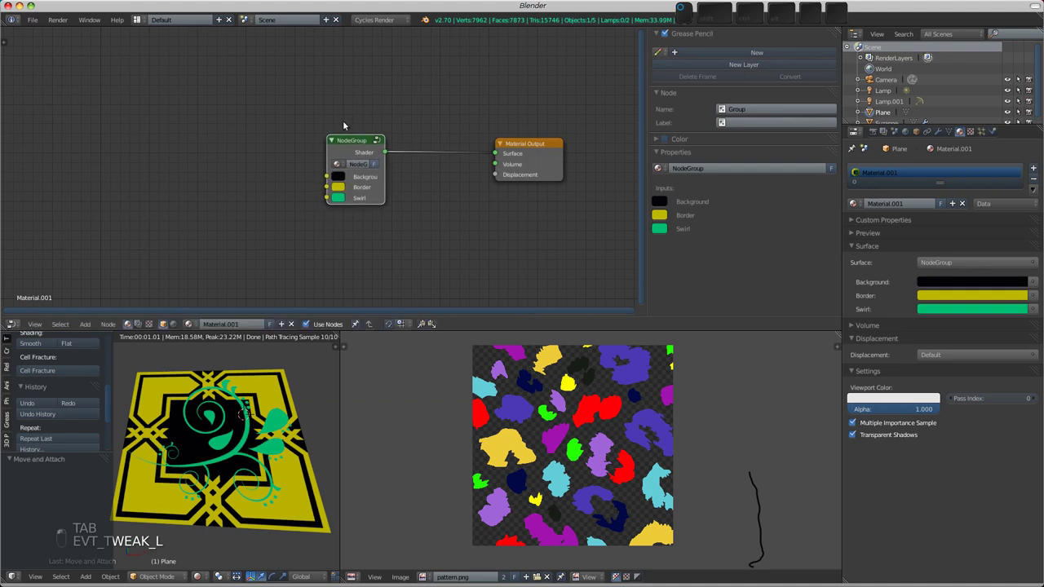
pyautogui.click(340, 198)
pyautogui.click(363, 76)
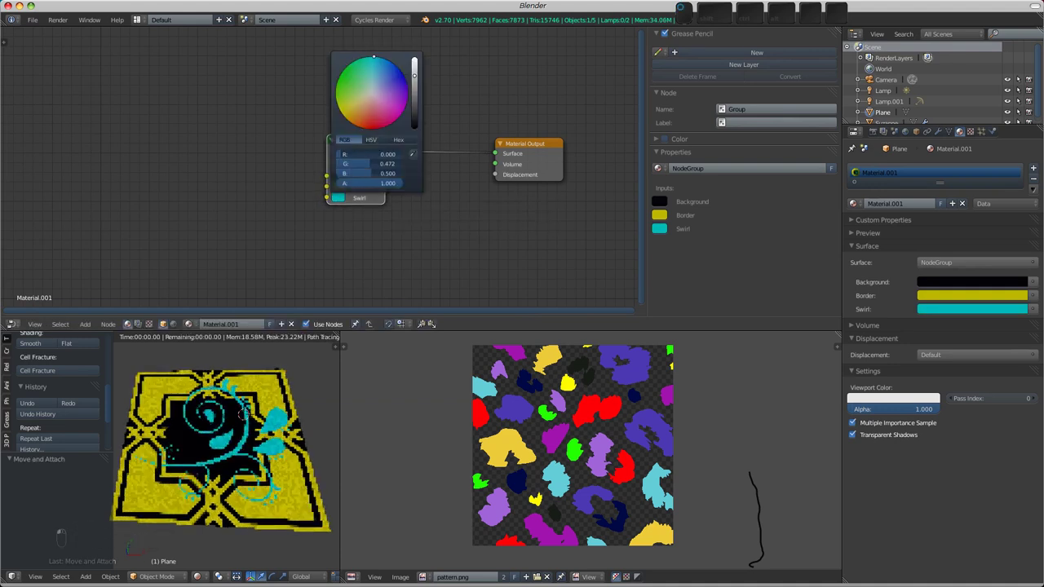
pyautogui.click(338, 188)
pyautogui.click(367, 104)
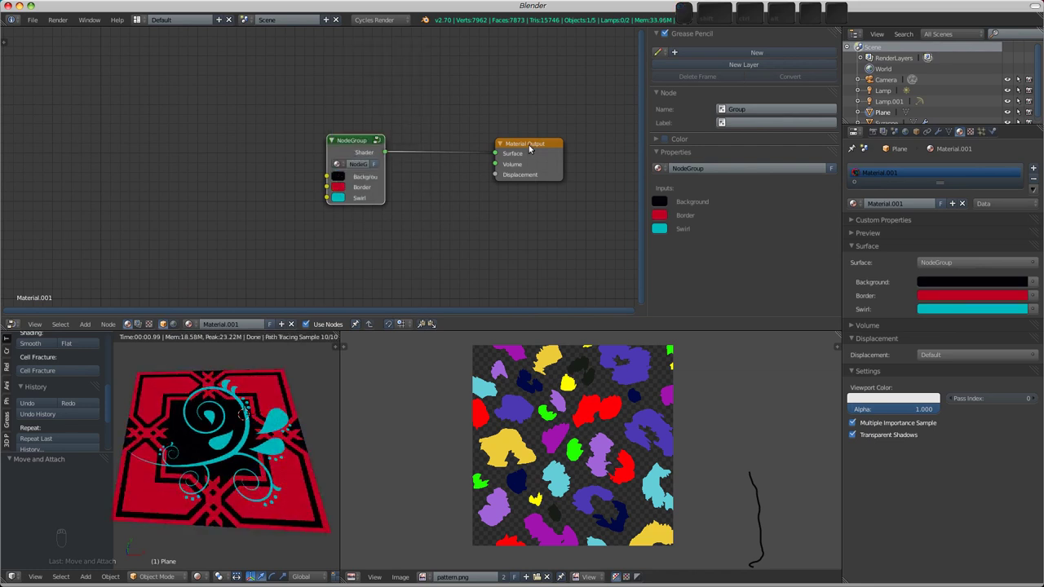
pyautogui.moveTo(531, 147); pyautogui.dragTo(497, 145)
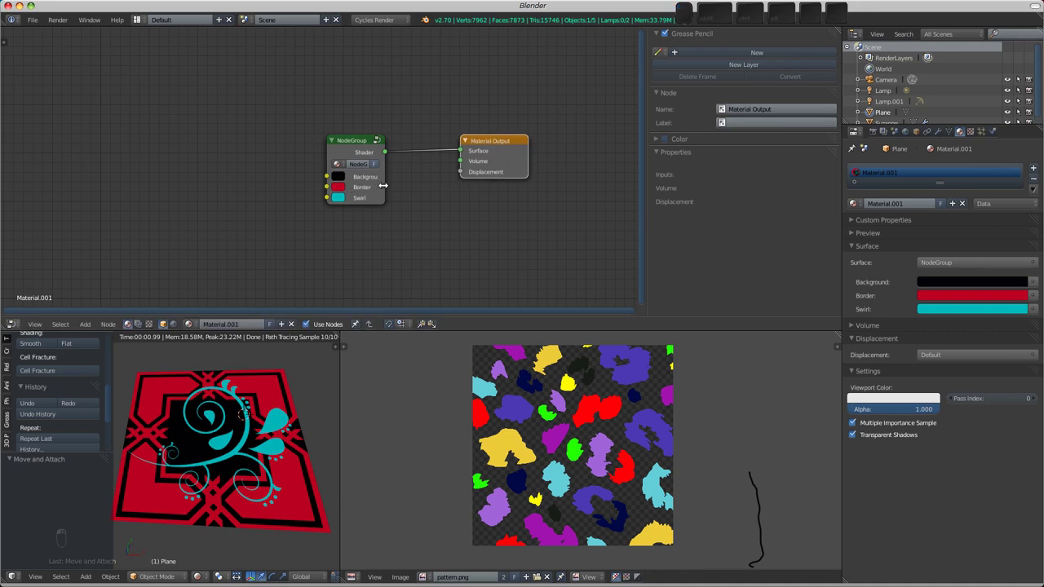
pyautogui.moveTo(384, 185); pyautogui.dragTo(404, 188)
pyautogui.moveTo(261, 383); pyautogui.dragTo(245, 391, button='middle')
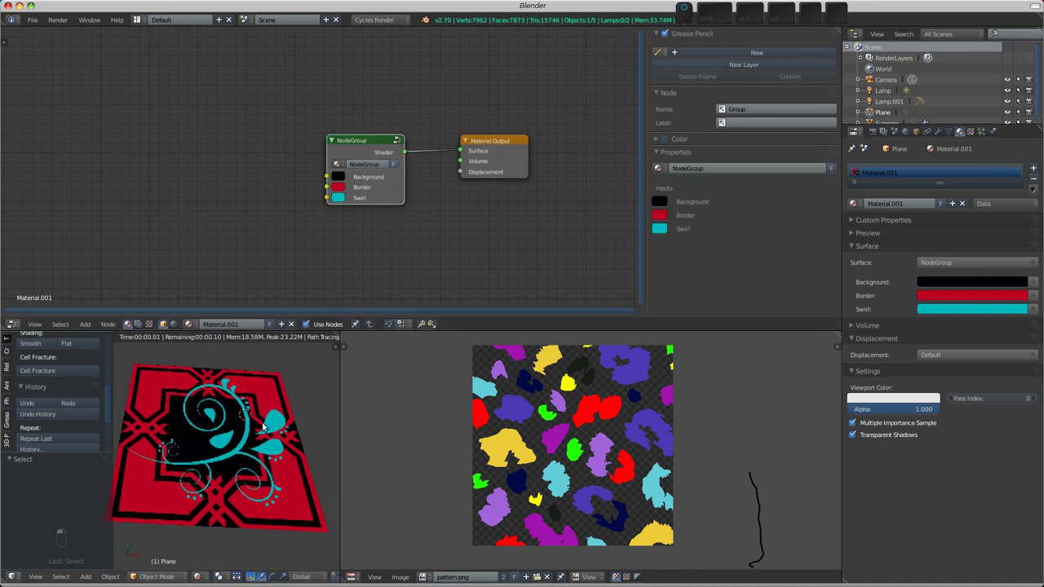